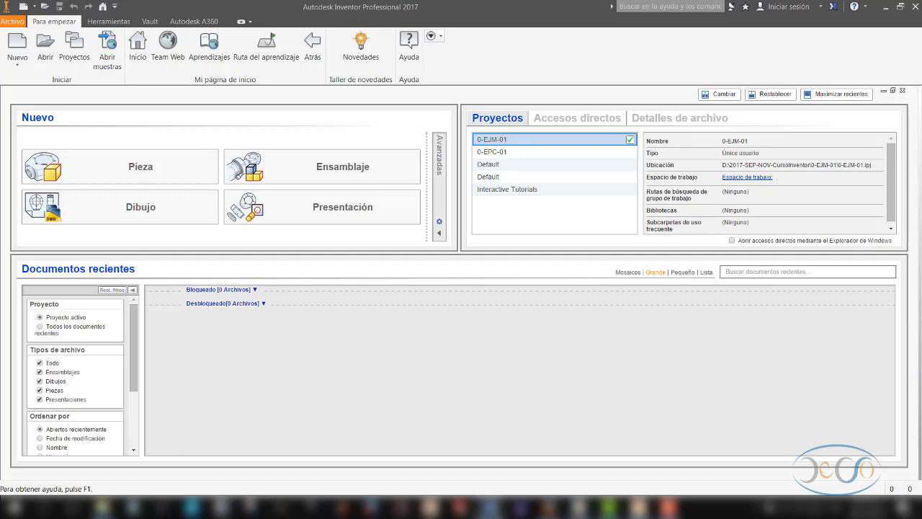
Create a new part and expand its origin planes and axes in the model tree.
click(175, 162)
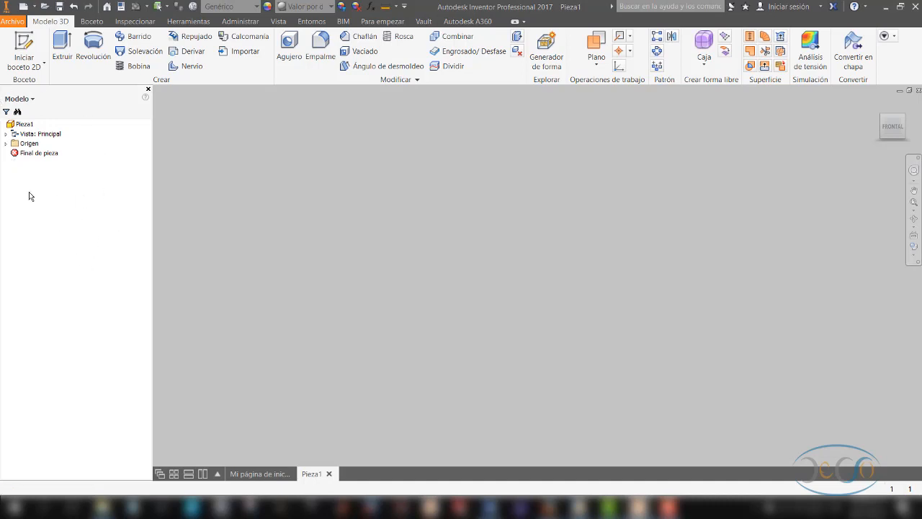
click(26, 144)
click(7, 144)
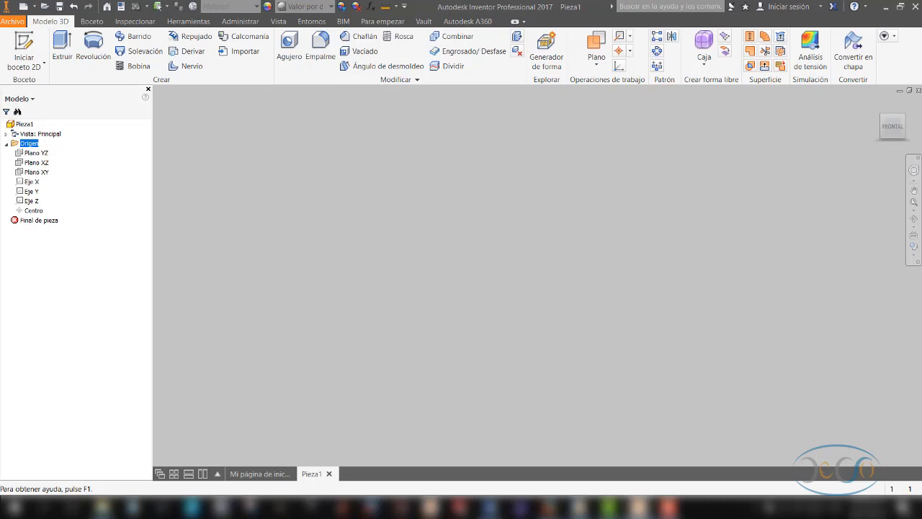
click(59, 290)
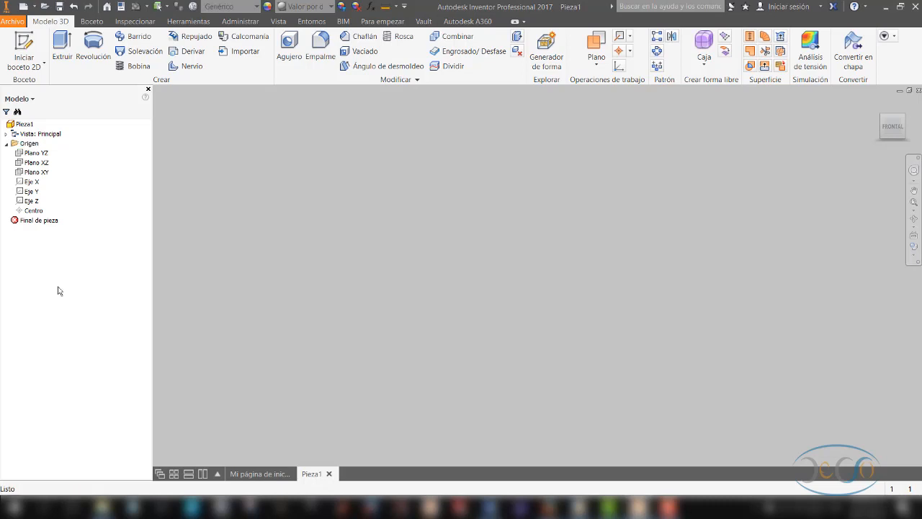
Close the model browser and restore it through the user interface visibility options.
click(148, 90)
click(278, 21)
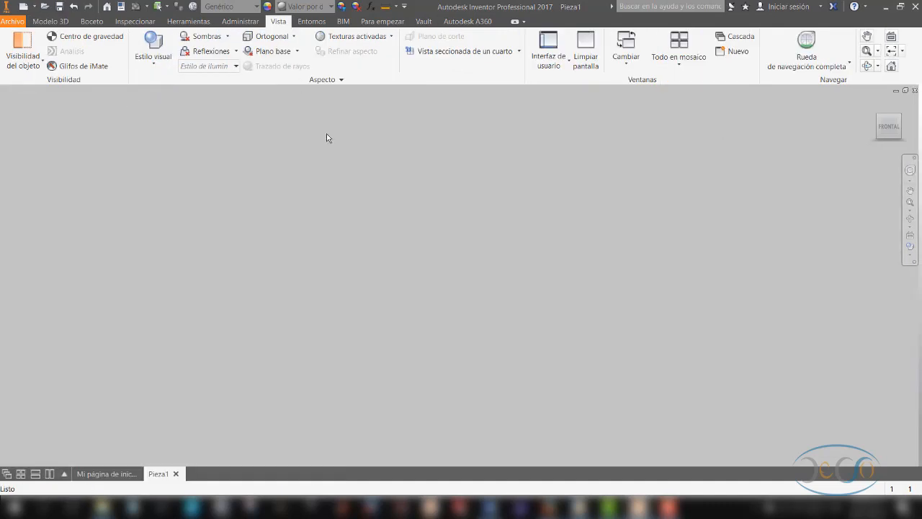
click(550, 43)
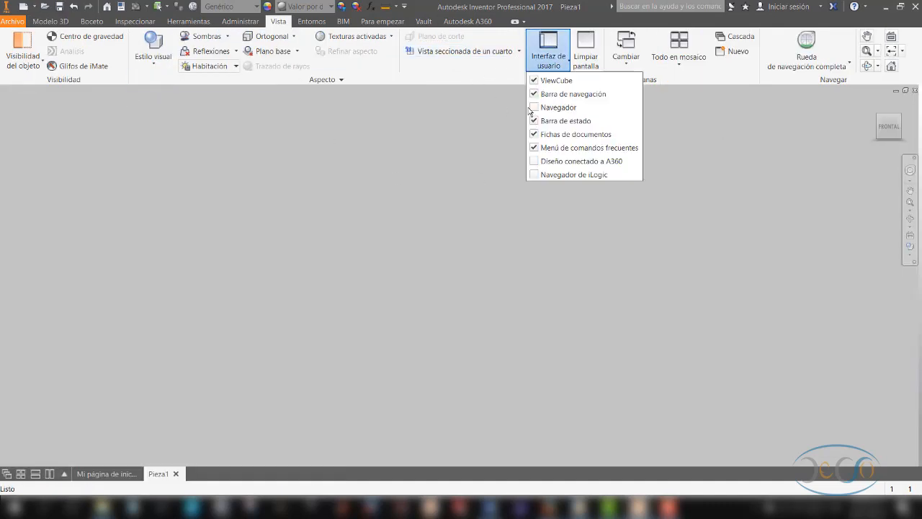
click(555, 108)
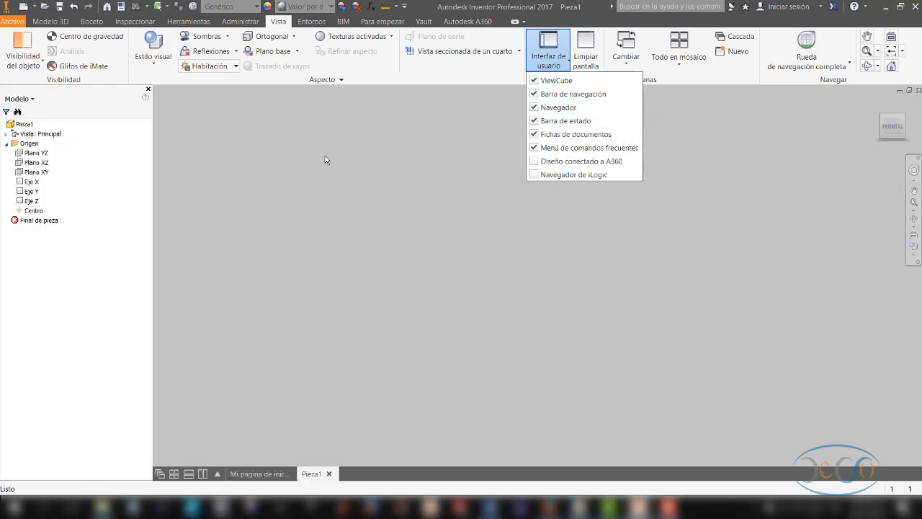
click(324, 160)
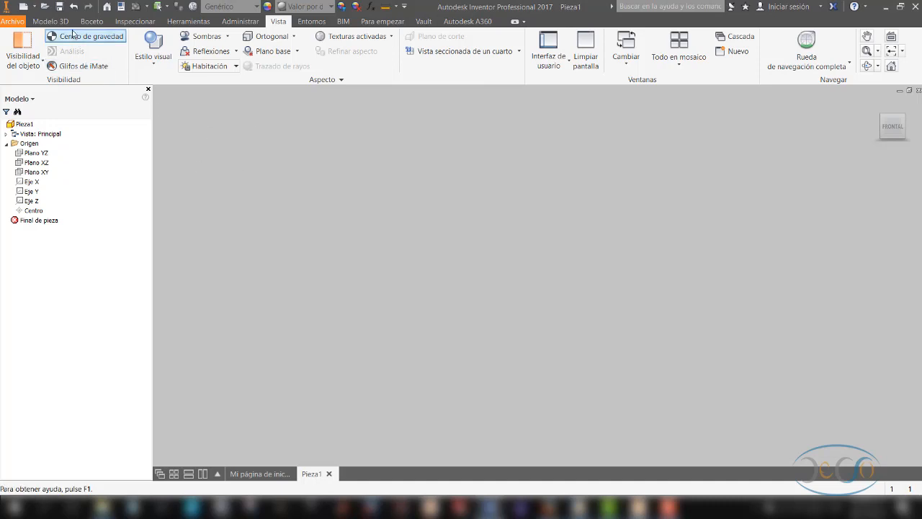
Start a 2D sketch on the front vertical origin plane.
click(51, 22)
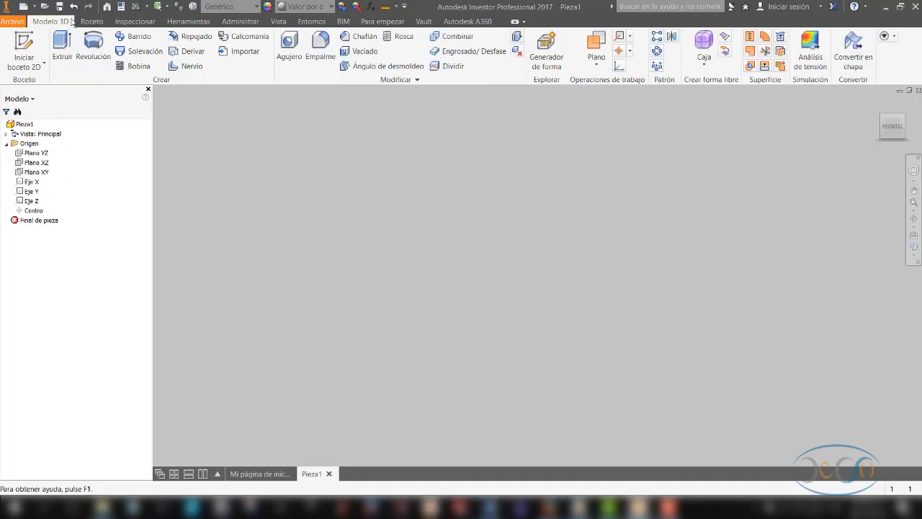
click(93, 22)
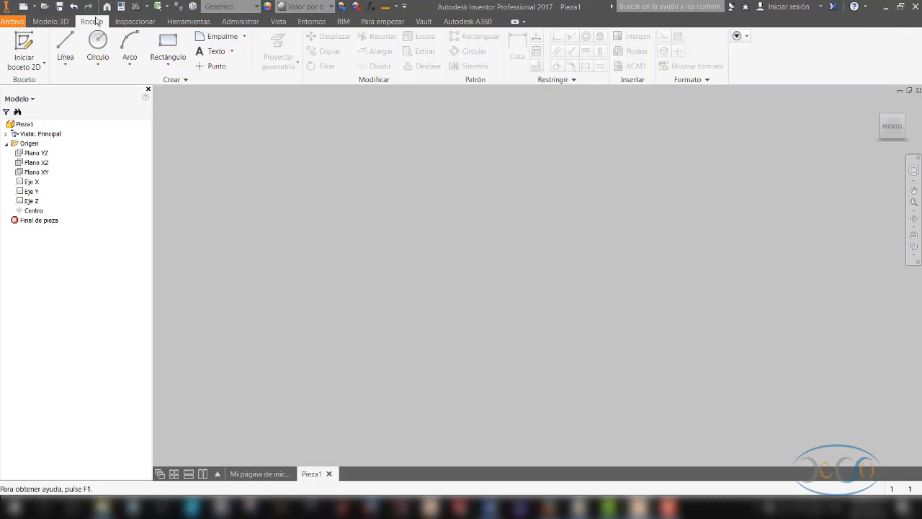
click(57, 22)
click(91, 21)
click(28, 42)
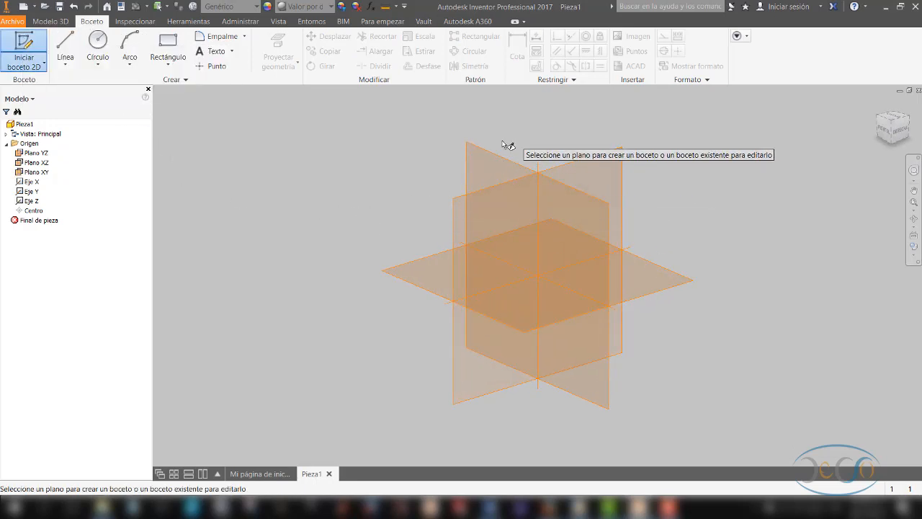
click(488, 160)
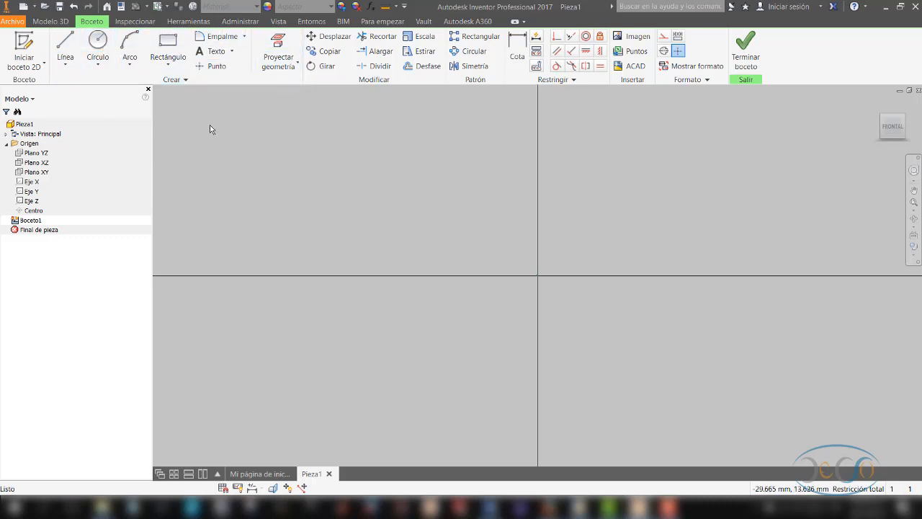
Draw an irregular closed seven-sided line profile with a V-shaped notch on its upper side, above and left of the origin.
click(68, 43)
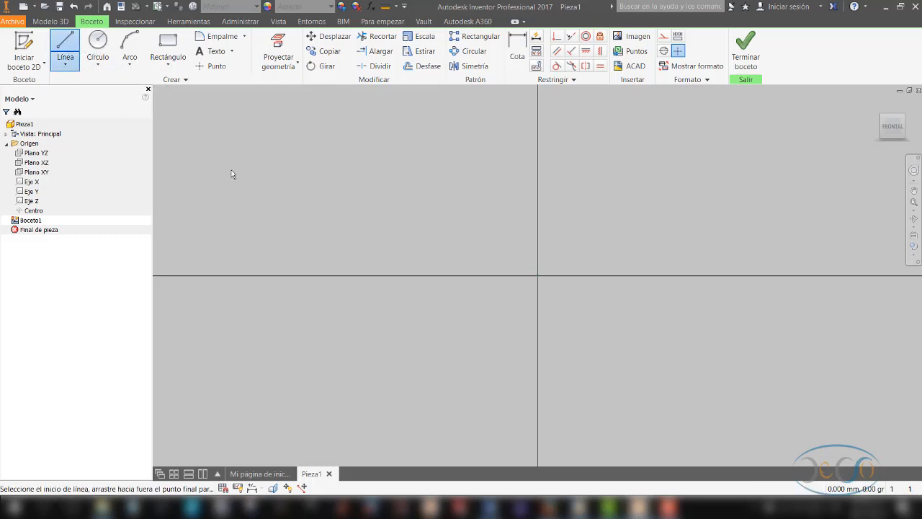
click(298, 163)
click(371, 239)
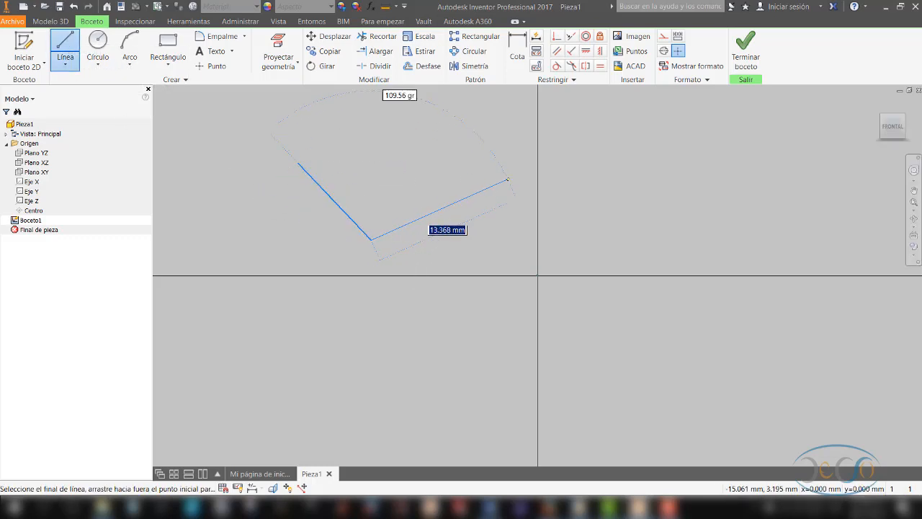
click(511, 173)
click(472, 144)
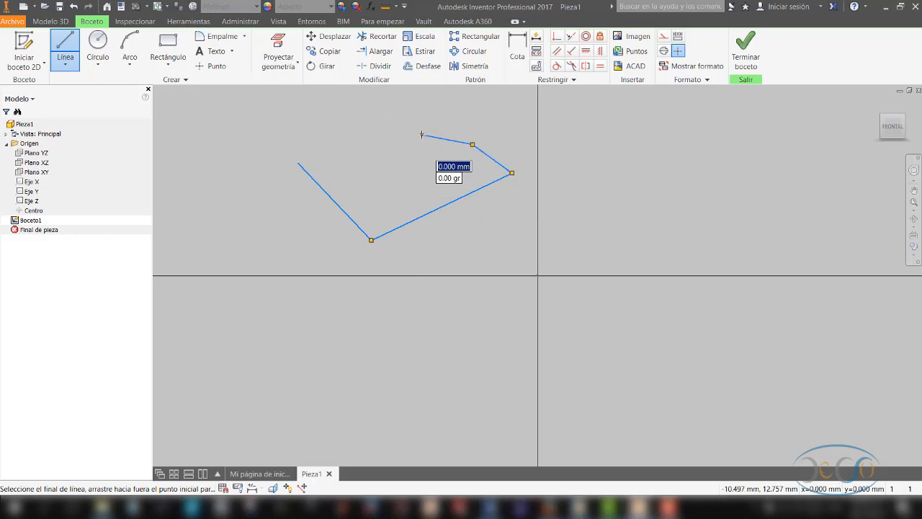
click(421, 134)
click(354, 134)
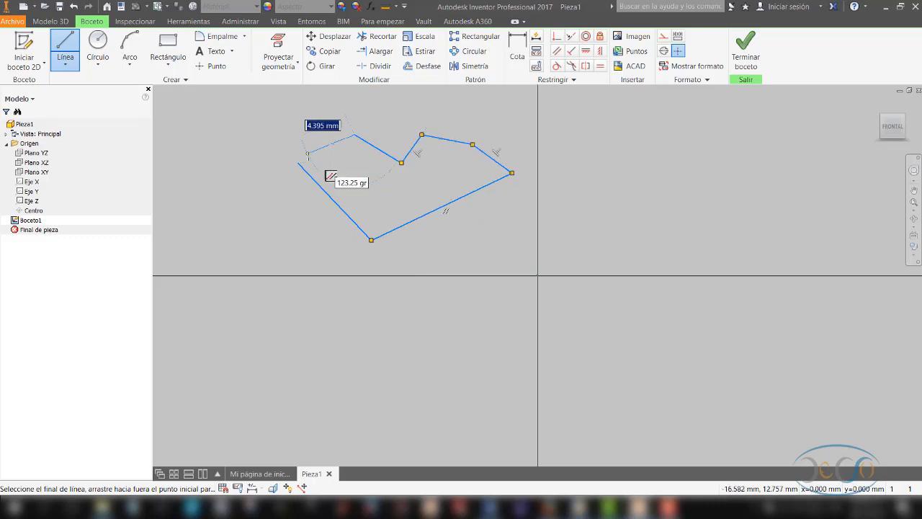
click(298, 164)
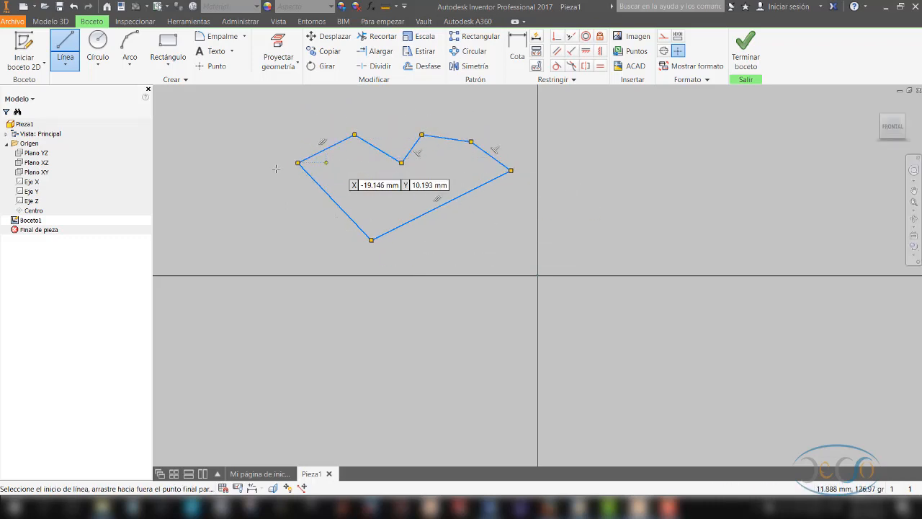
click(69, 71)
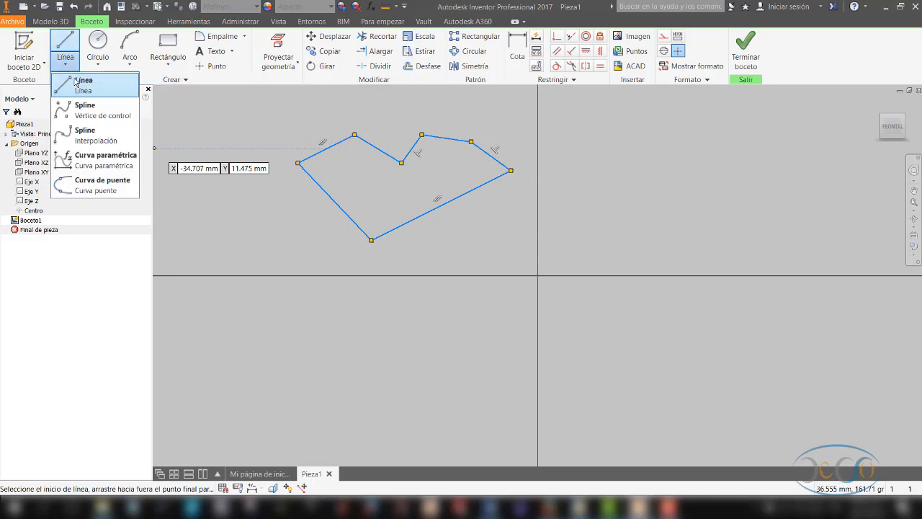
click(107, 119)
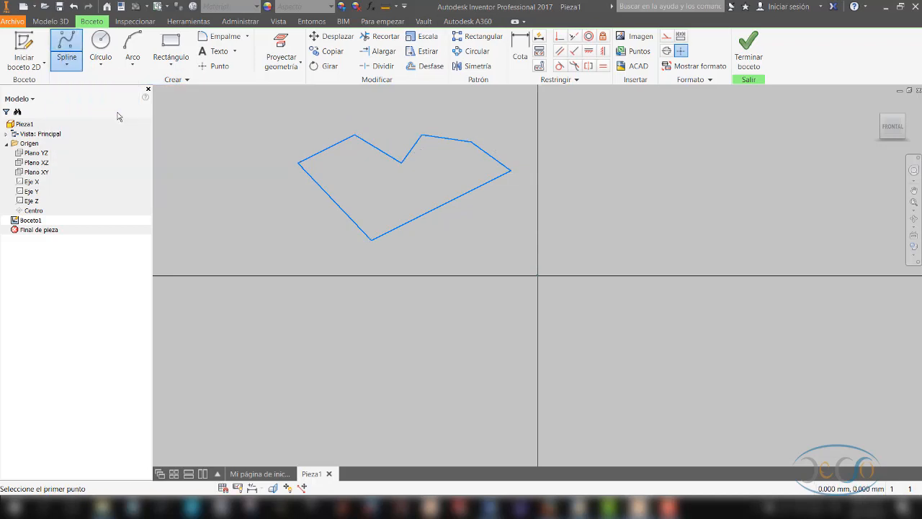
click(337, 359)
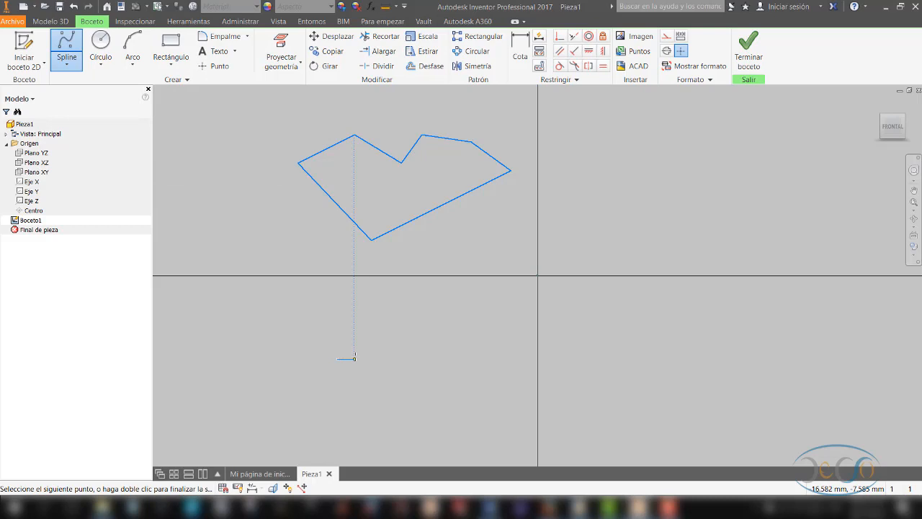
click(420, 322)
click(416, 256)
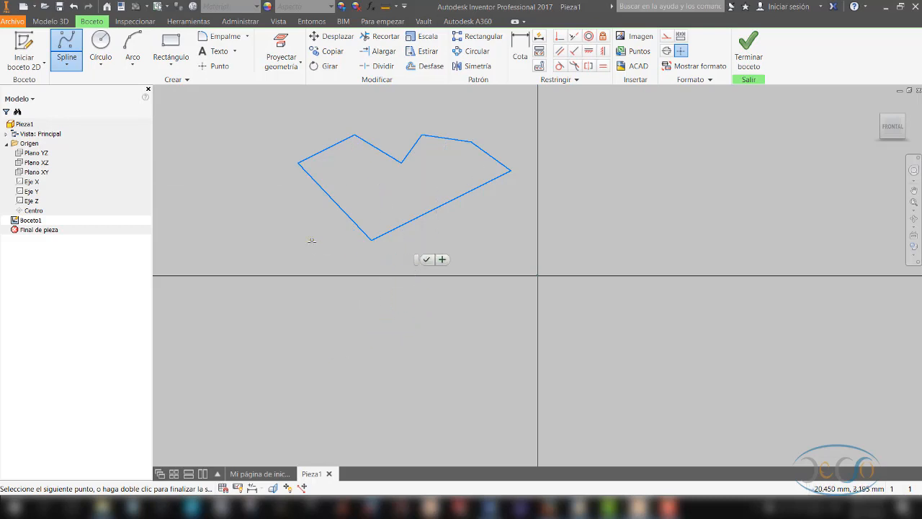
click(313, 244)
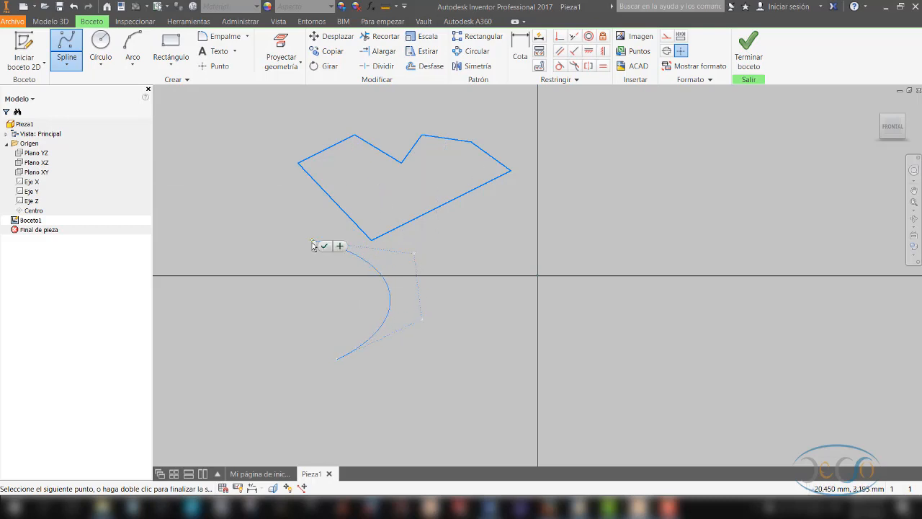
click(338, 356)
click(293, 297)
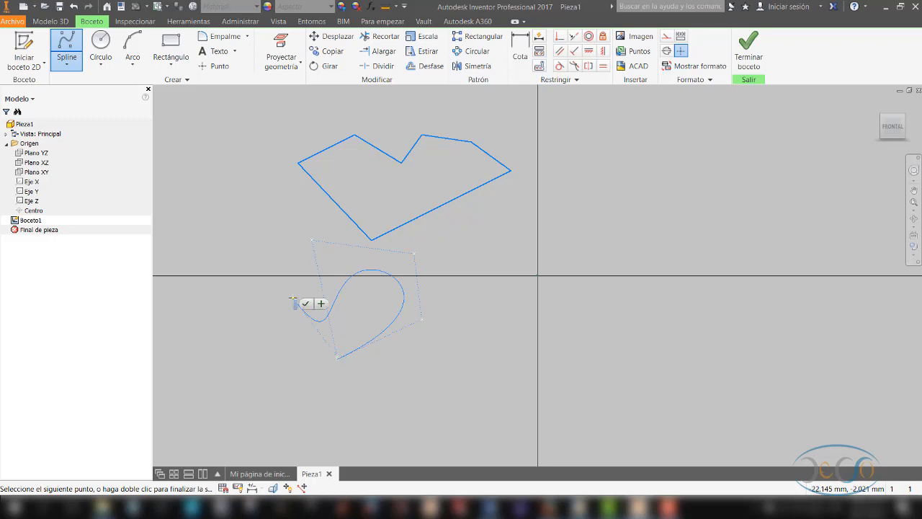
right_click(293, 299)
click(286, 268)
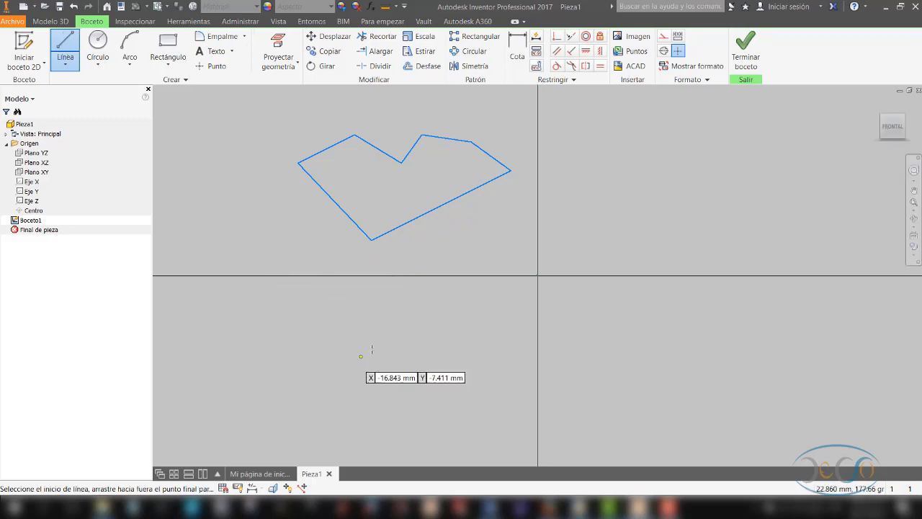
Draw a closed triangle with the Line tool just below the seven-sided profile, left of the origin.
click(70, 68)
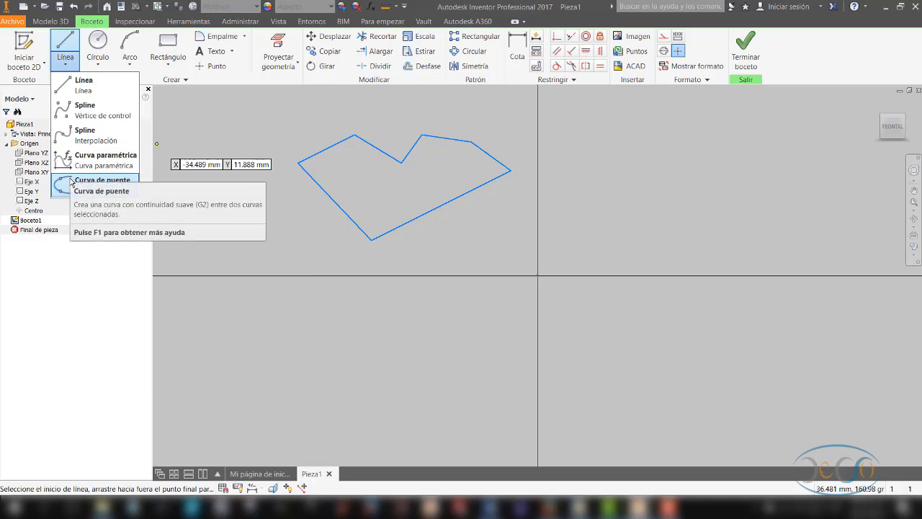
click(89, 86)
click(442, 230)
click(463, 322)
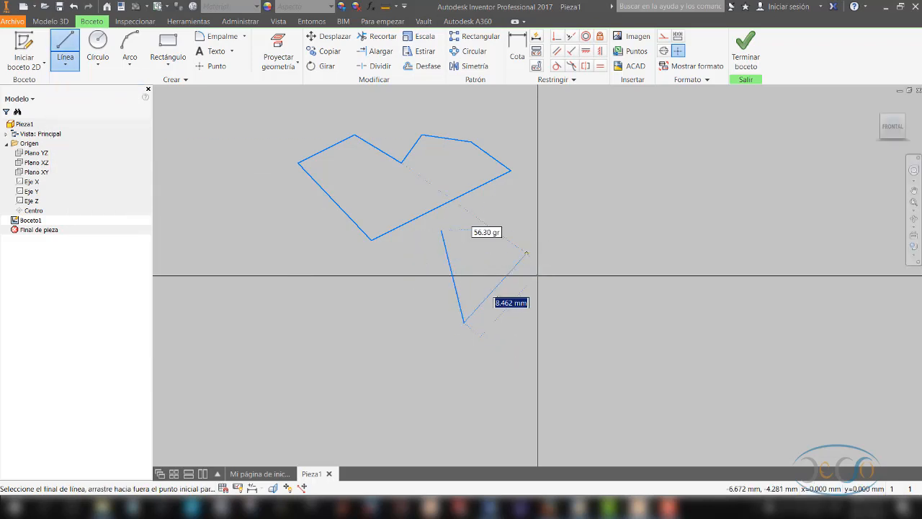
click(524, 252)
click(442, 230)
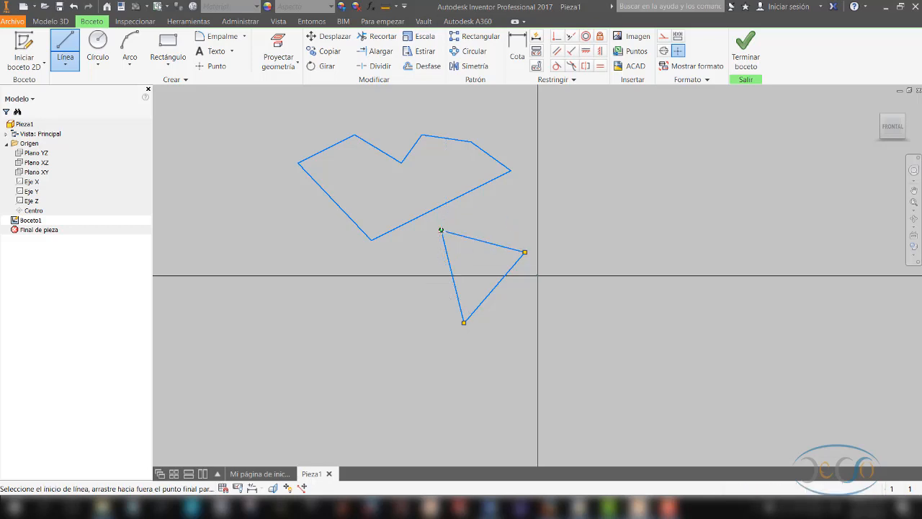
Create a bridge curve between the triangle's left edge and the long lower-right edge of the seven-sided profile.
click(65, 64)
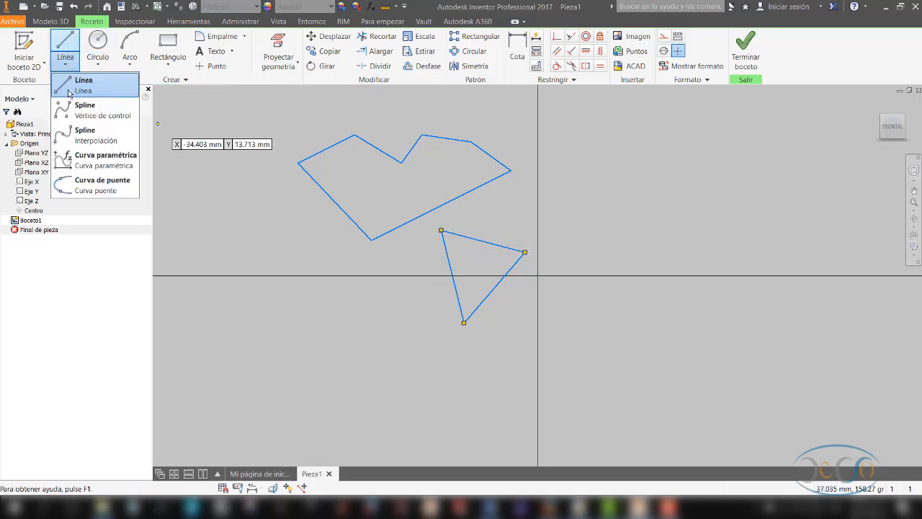
click(90, 184)
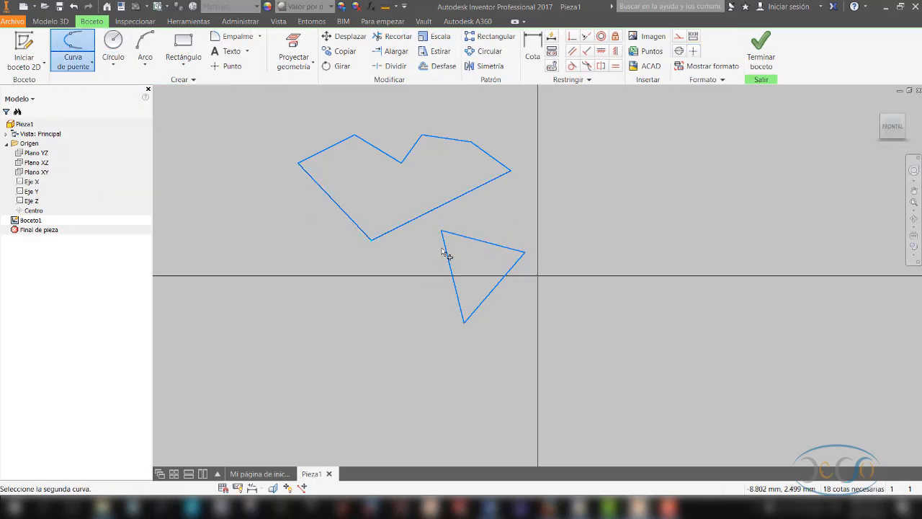
click(445, 206)
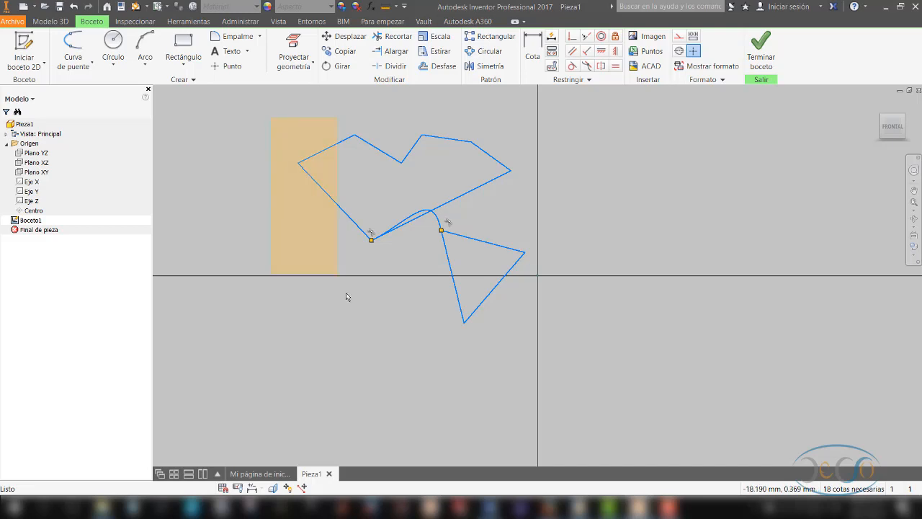
Enclose the whole sketch in a selection window, clear the selection, and window-select only the left portion of the geometry.
drag(346, 296, 539, 377)
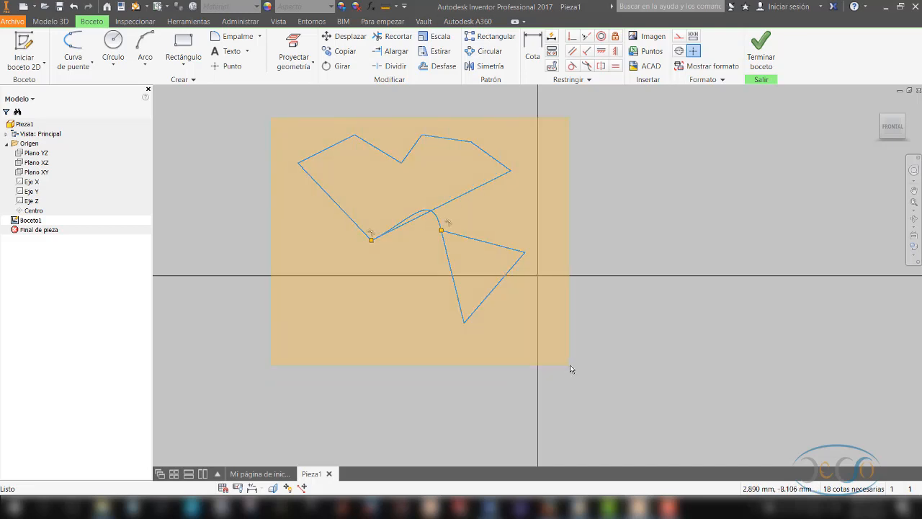
drag(564, 365, 564, 365)
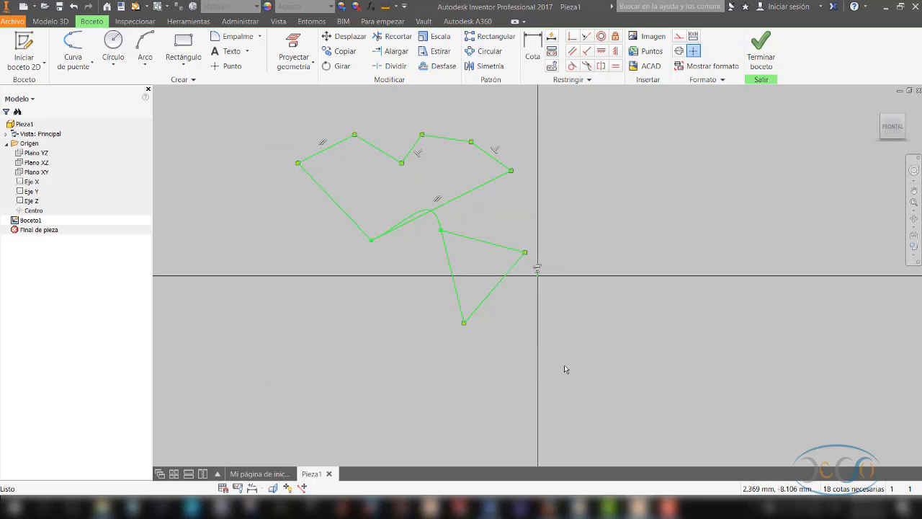
click(603, 173)
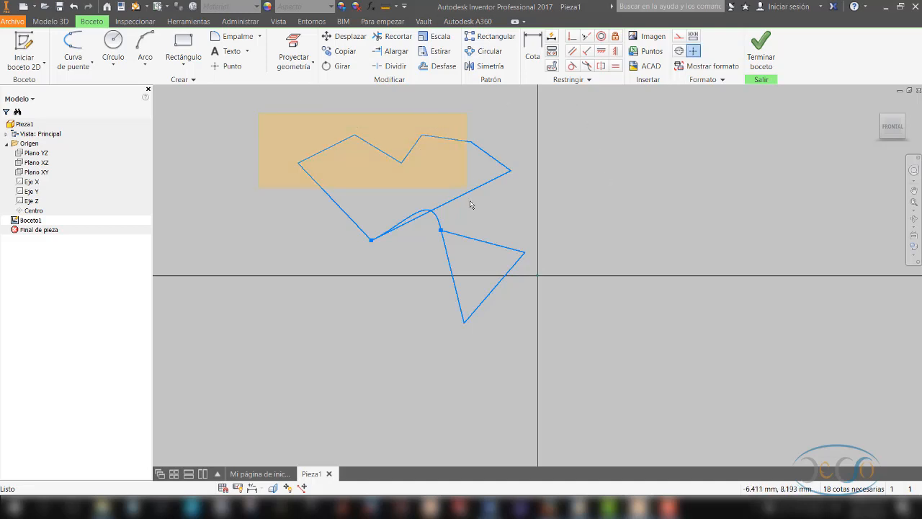
drag(470, 205, 471, 333)
drag(474, 376, 476, 381)
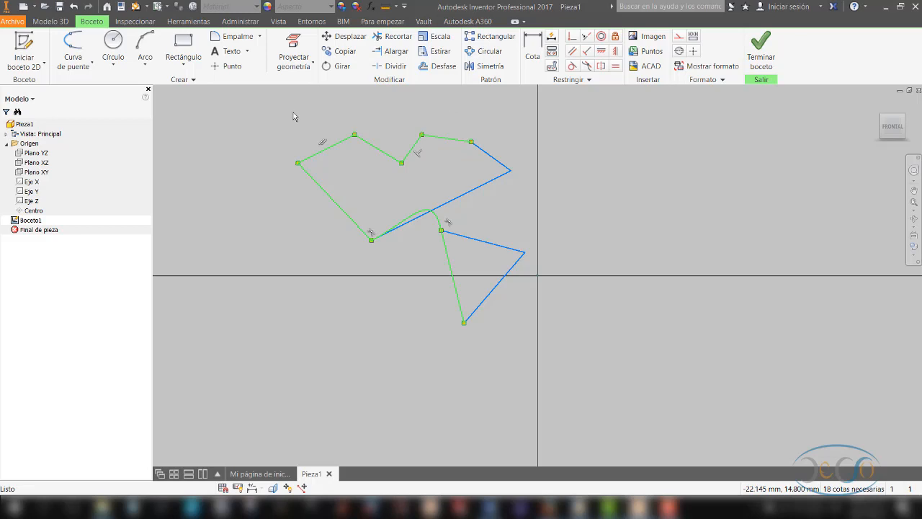
Clear the selection and select the right portion of the sketch with a crossing window that catches partly enclosed lines.
mouse_move(586, 114)
mouse_down()
mouse_move(583, 282)
mouse_move(338, 397)
mouse_move(275, 398)
mouse_up()
click(593, 111)
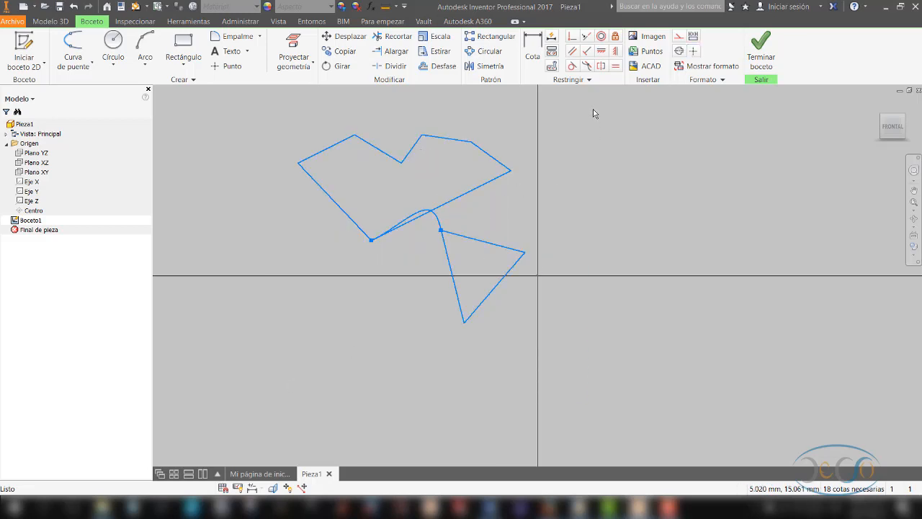
mouse_move(594, 110)
mouse_down()
mouse_move(496, 334)
mouse_move(424, 377)
mouse_up()
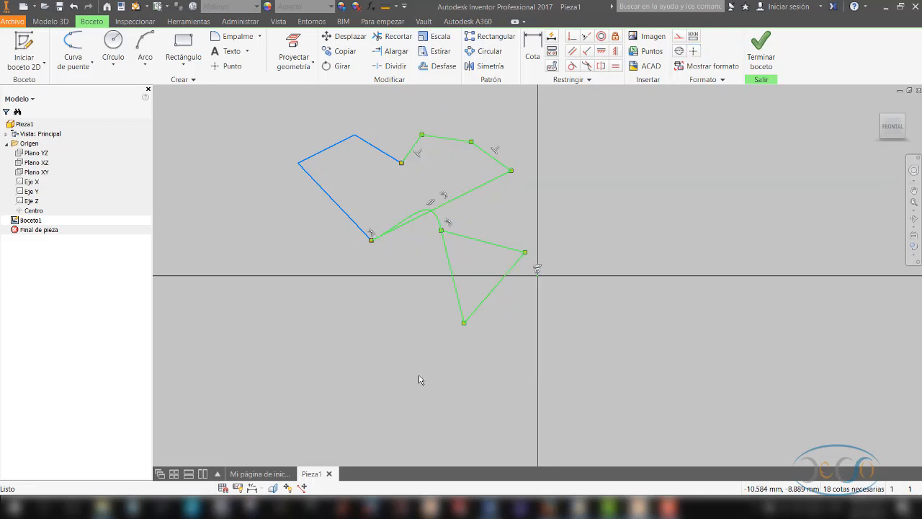
Delete all the existing sketch geometry and draw a center-point circle above and to the left of the origin.
mouse_move(590, 110)
mouse_down()
mouse_move(387, 340)
mouse_move(313, 356)
mouse_move(348, 351)
mouse_up()
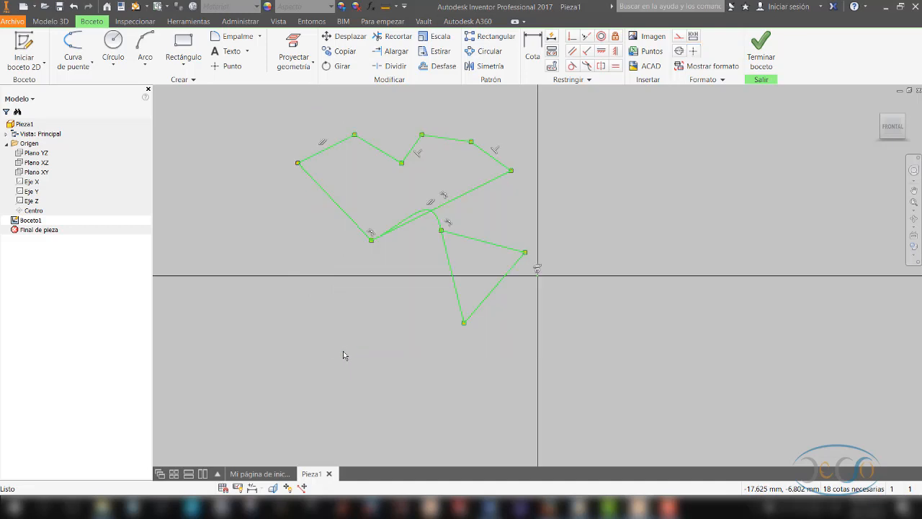
key(Delete)
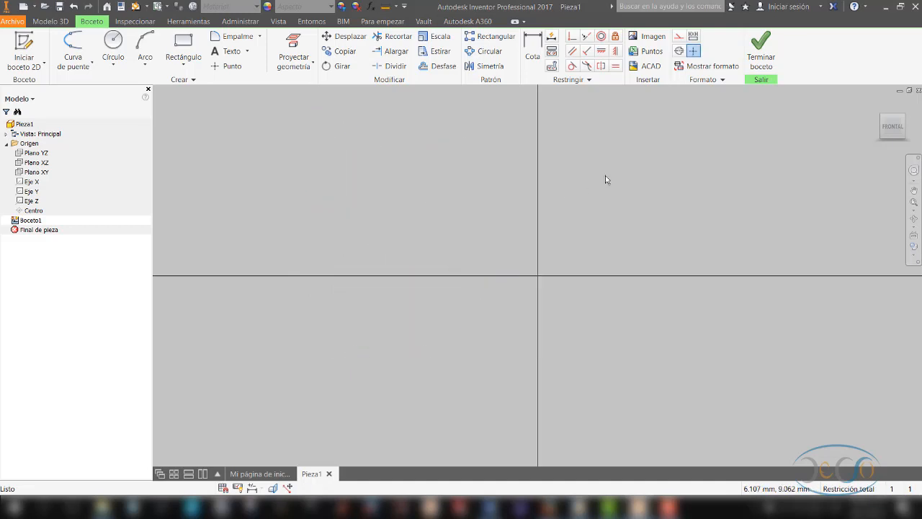
click(113, 65)
click(121, 88)
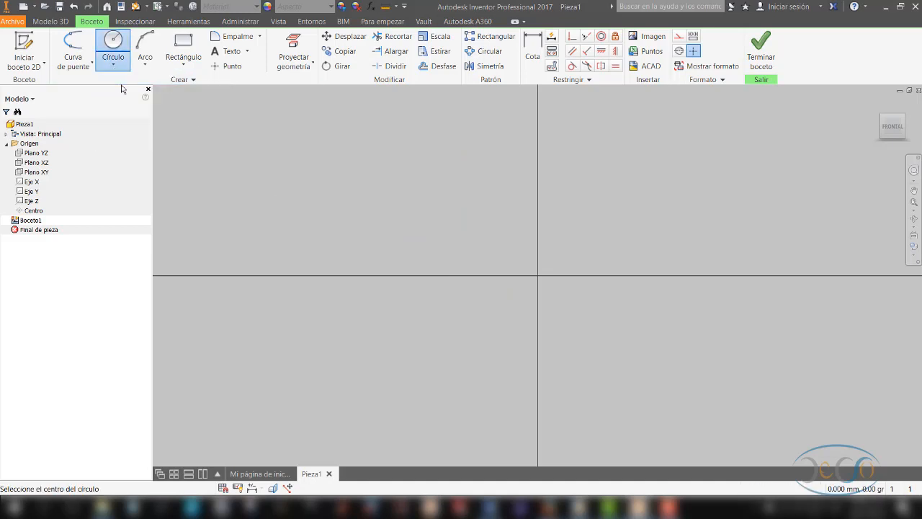
click(391, 162)
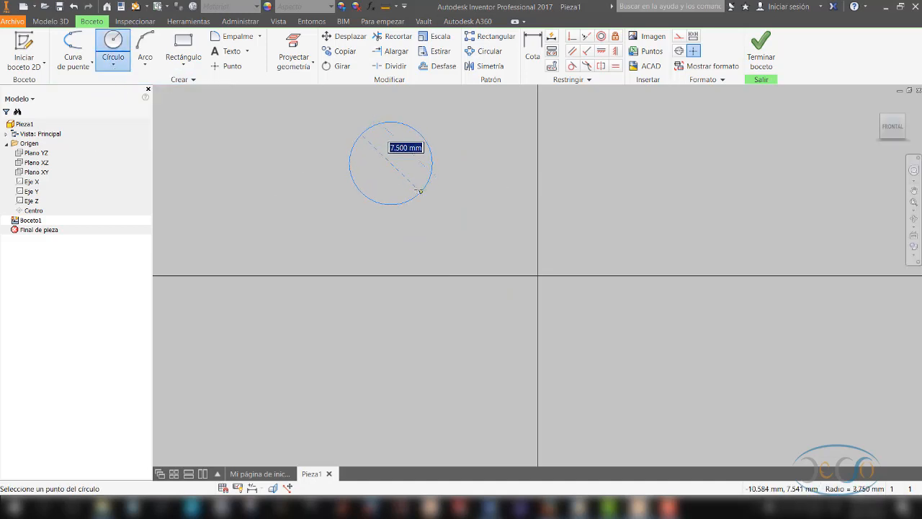
click(407, 181)
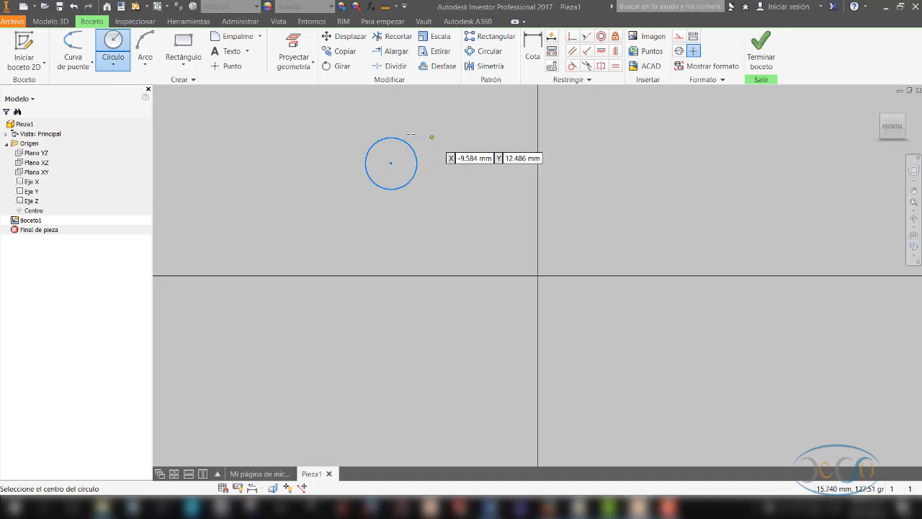
Draw a wide horizontal ellipse above the horizontal axis, with its left end just crossing the vertical axis.
click(116, 66)
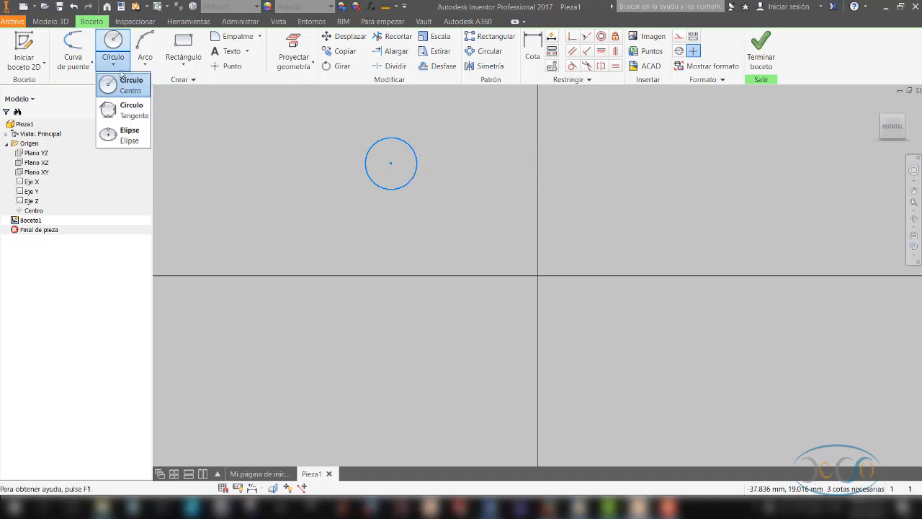
click(130, 115)
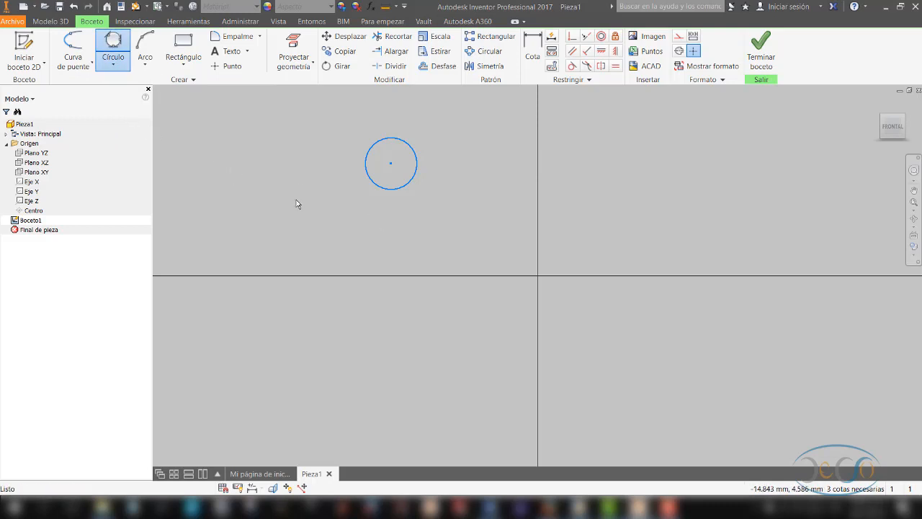
click(113, 65)
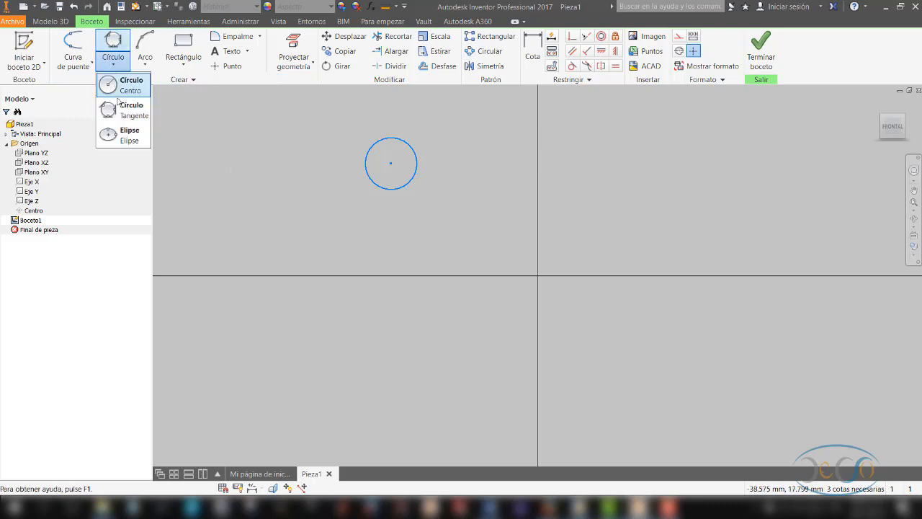
click(129, 136)
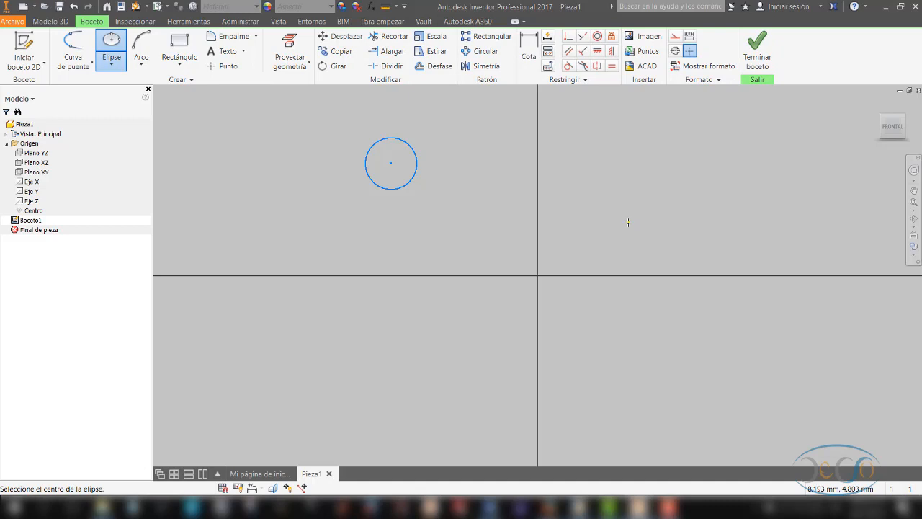
click(723, 221)
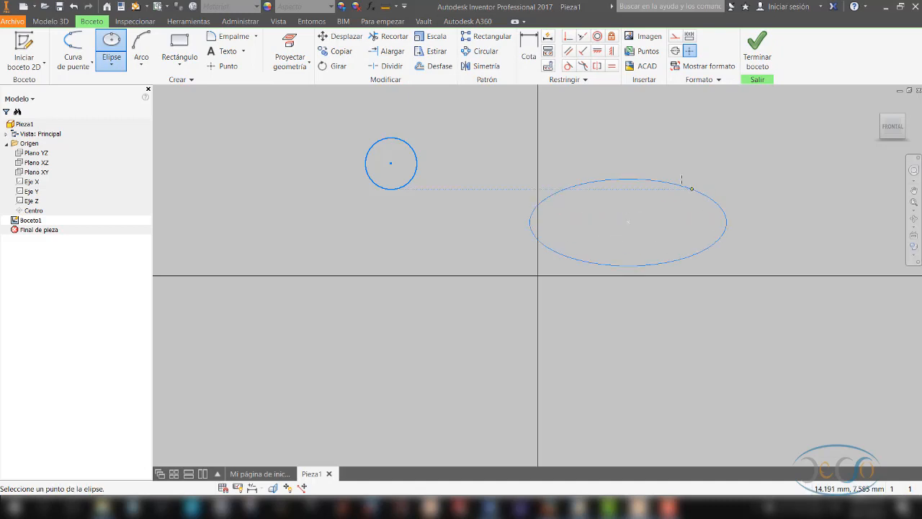
click(631, 179)
key(Escape)
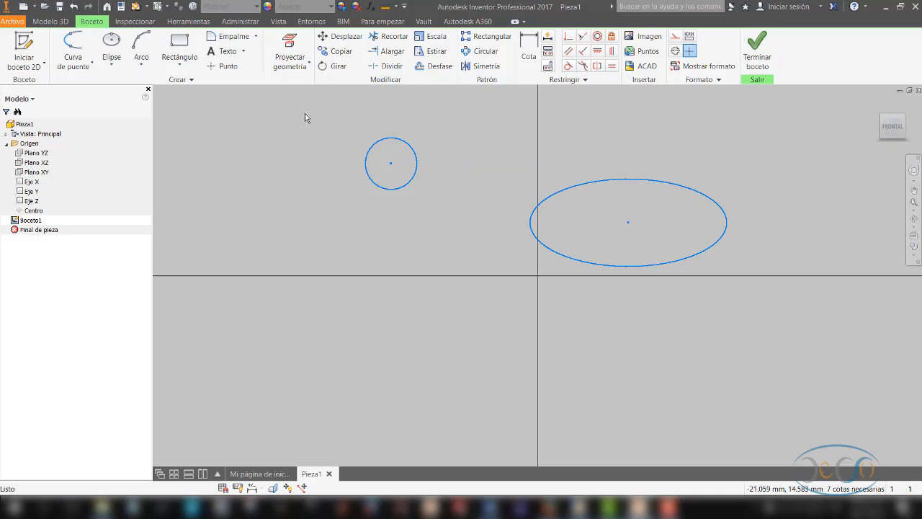
Select the circle and the ellipse together with a selection window and delete them.
click(141, 65)
drag(360, 130, 732, 281)
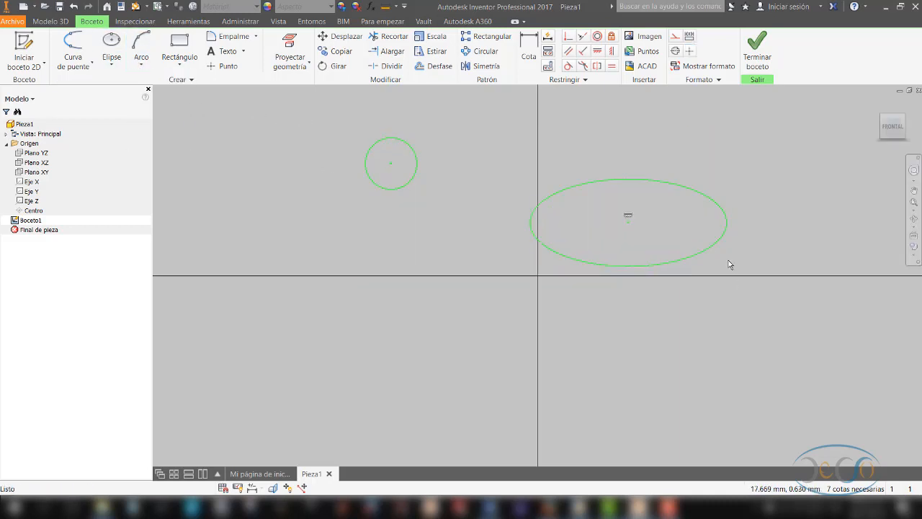
key(Delete)
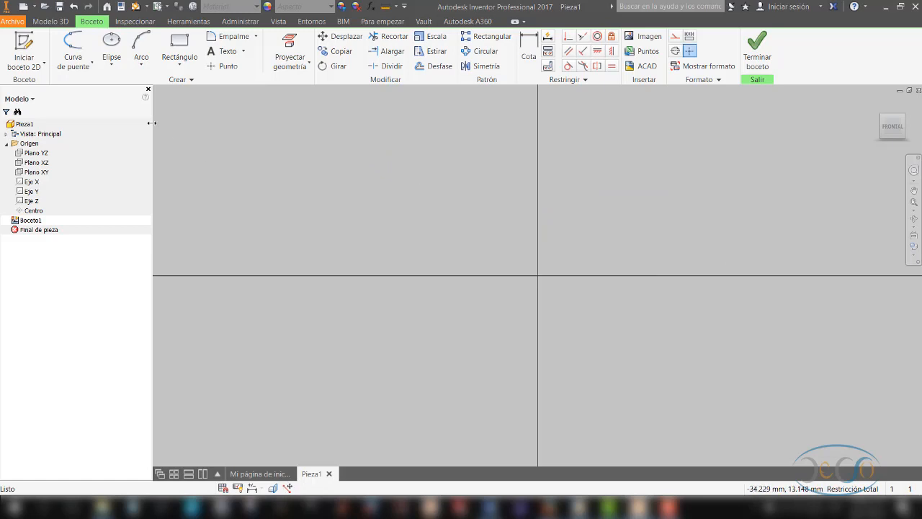
Draw a three-point arc that bulges downward, above and to the left of the origin.
click(140, 66)
click(153, 85)
click(345, 183)
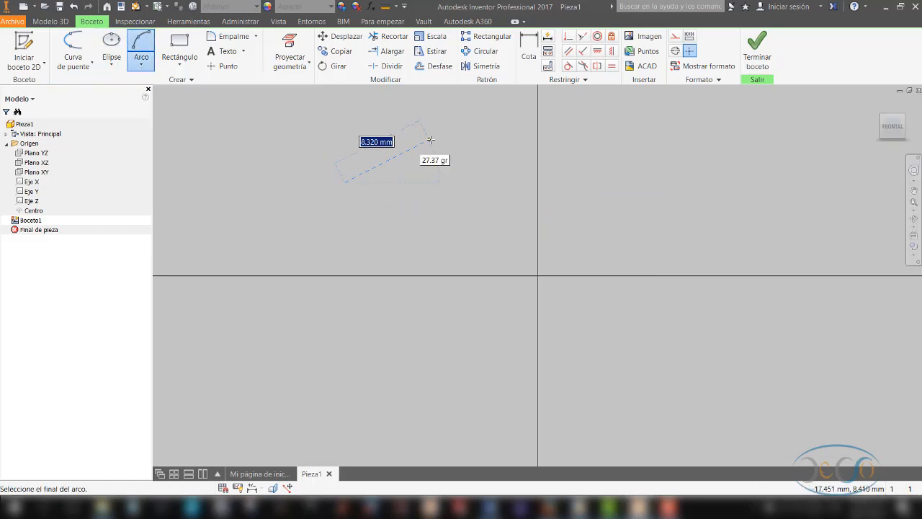
click(432, 139)
click(422, 204)
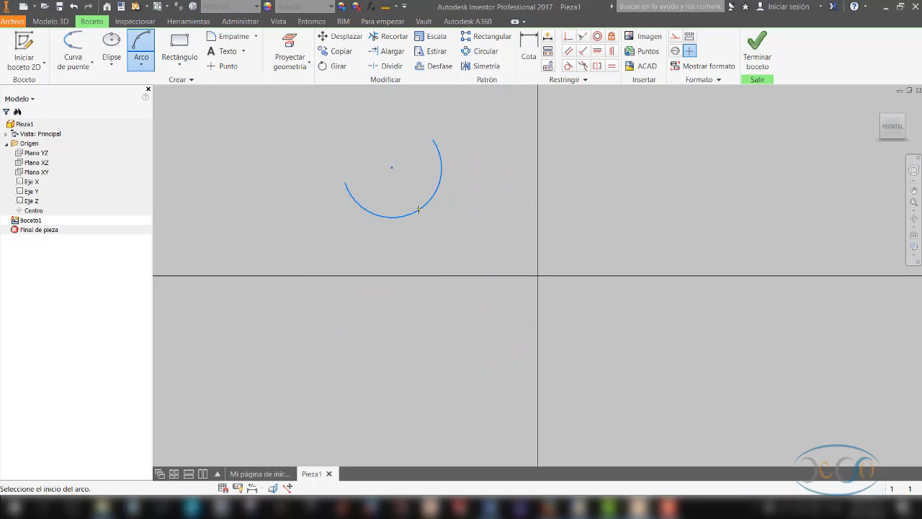
Draw a center-point arc with a radius of about 8.5 mm, curving upward to the right of the vertical axis.
click(149, 69)
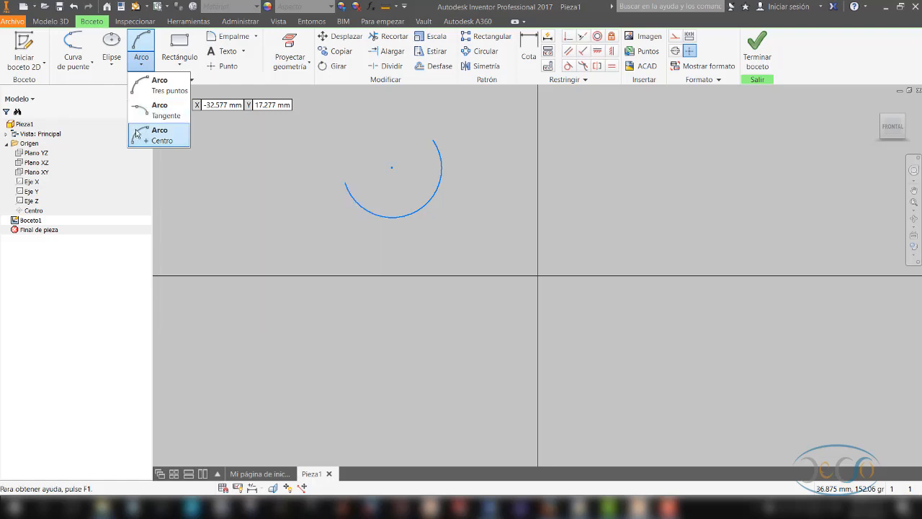
click(161, 140)
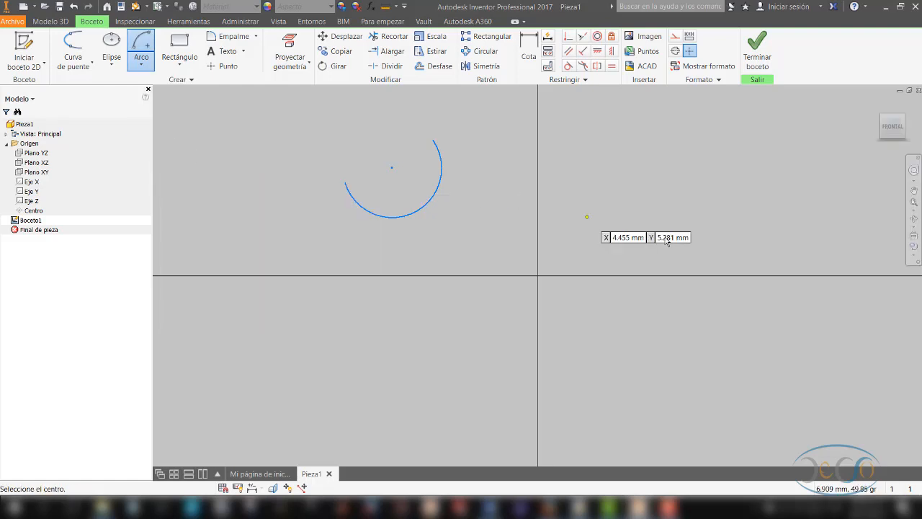
click(662, 227)
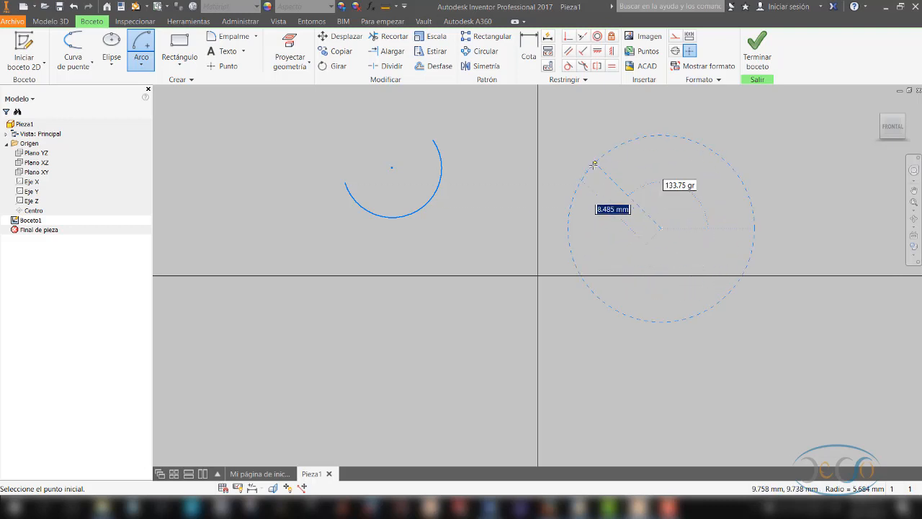
click(590, 168)
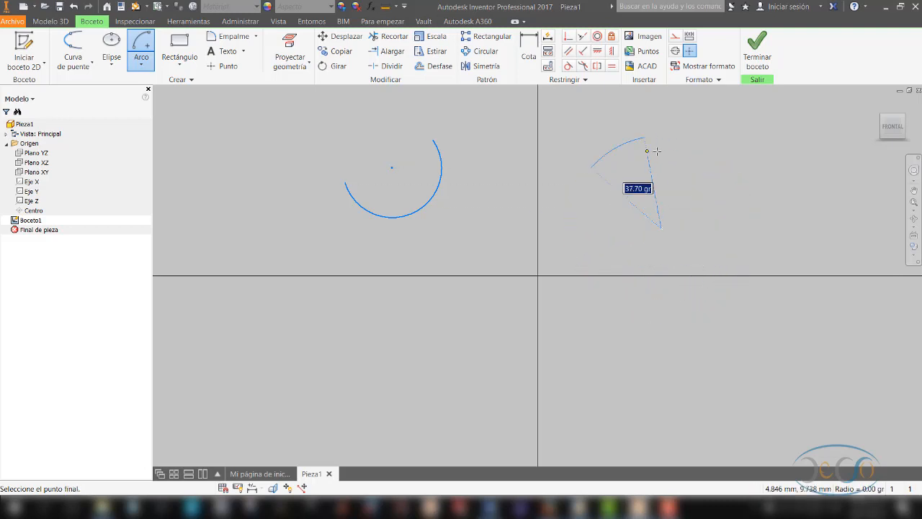
click(703, 145)
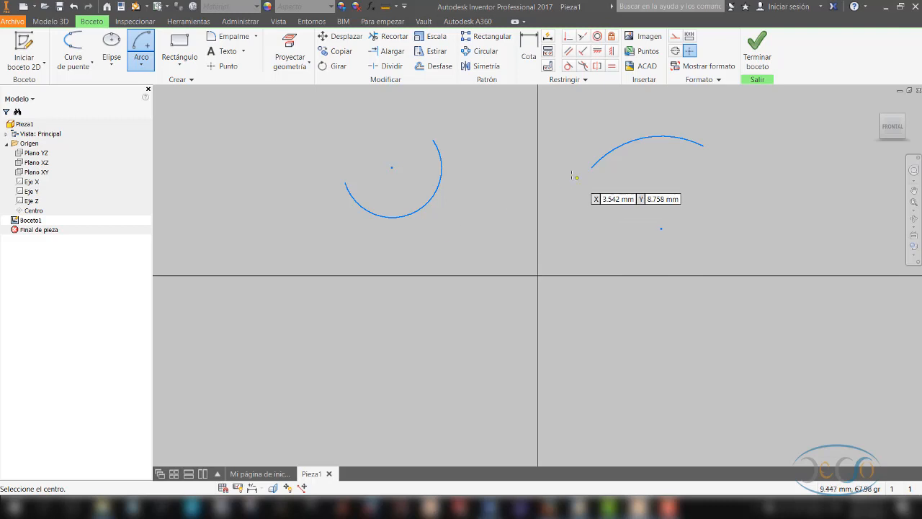
key(Escape)
Select both arcs and their center points with a crossing window and delete them.
drag(731, 109, 353, 264)
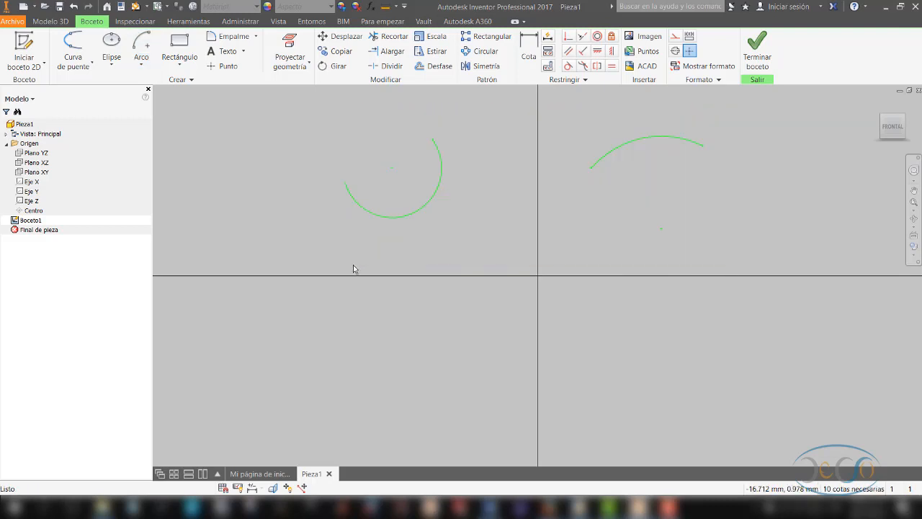
click(353, 264)
drag(747, 115, 334, 265)
key(Delete)
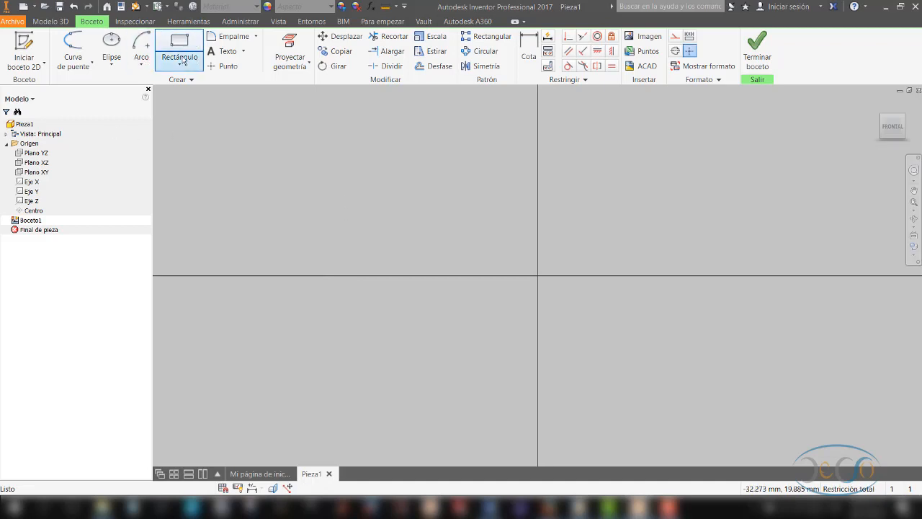
Draw a two-point rectangle of about 6.7 by 3.4 mm above and to the left of the origin.
click(185, 67)
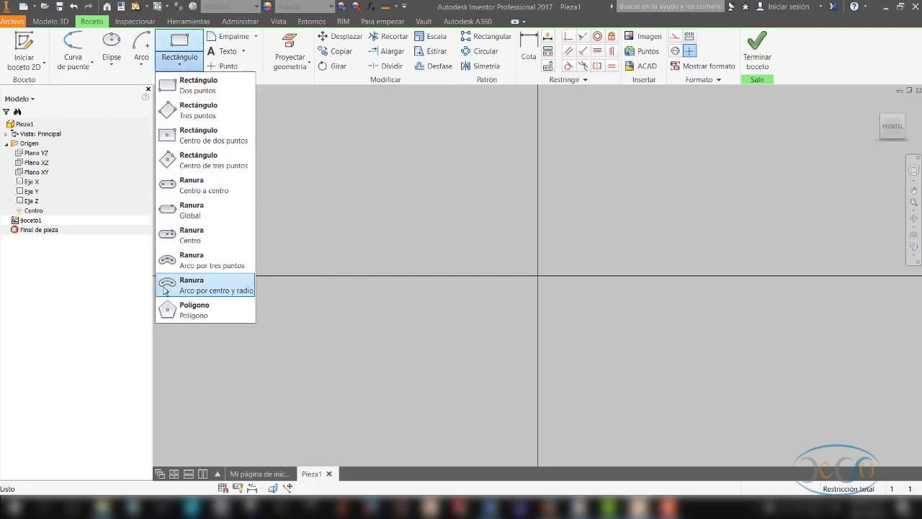
click(196, 85)
click(302, 187)
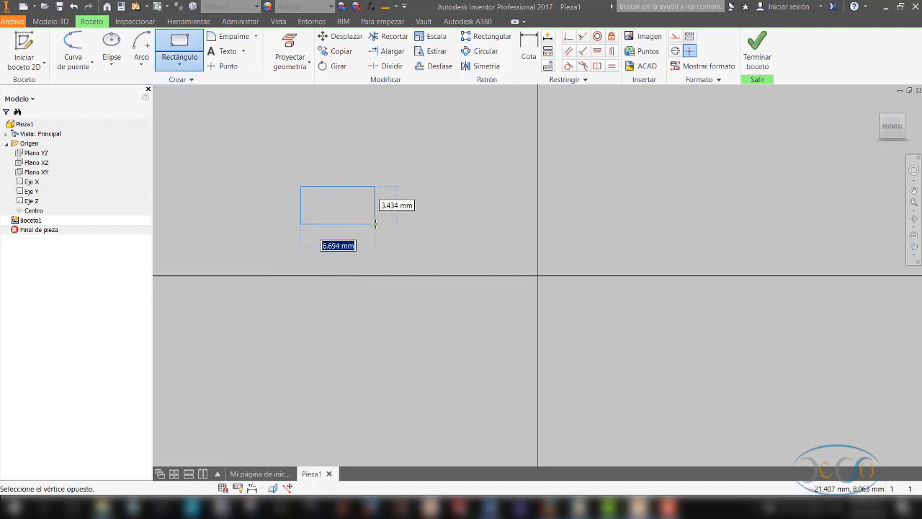
click(376, 223)
Draw a tilted three-point rectangle rising to the right across the vertical axis, above the horizontal axis.
click(185, 65)
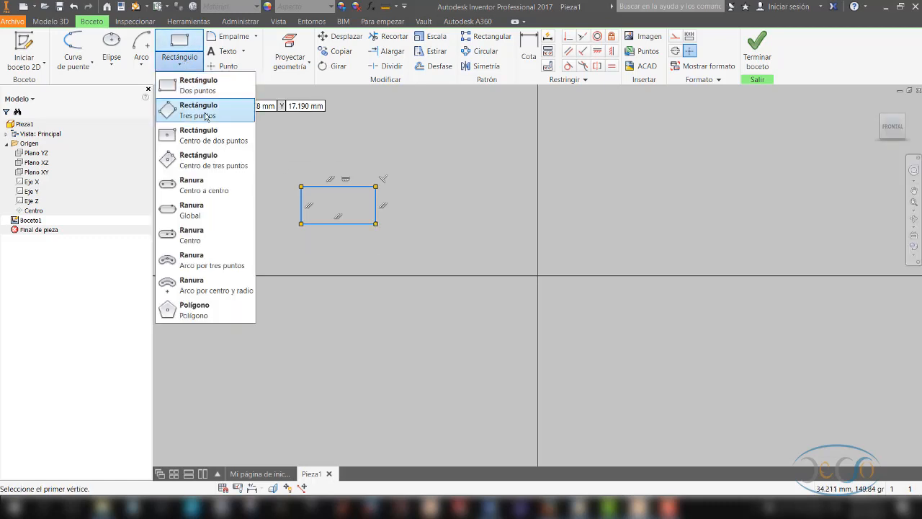
click(211, 113)
click(471, 195)
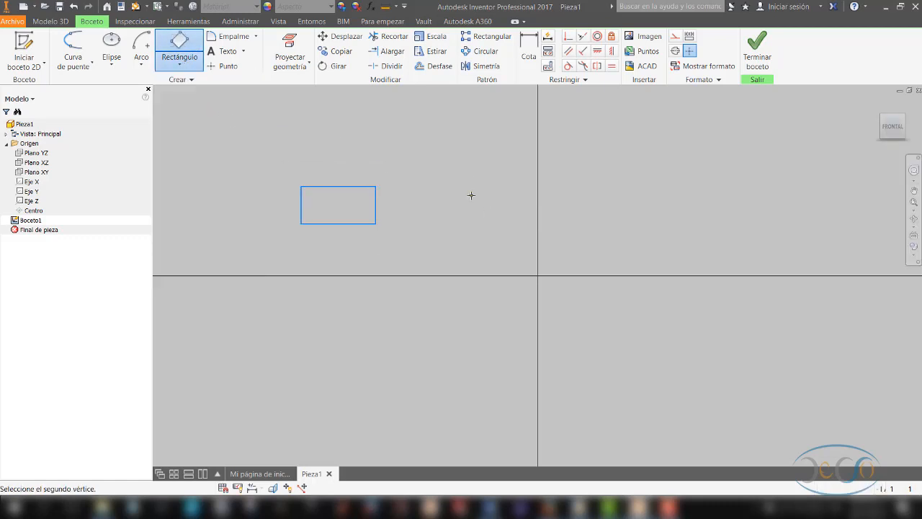
click(497, 248)
click(661, 191)
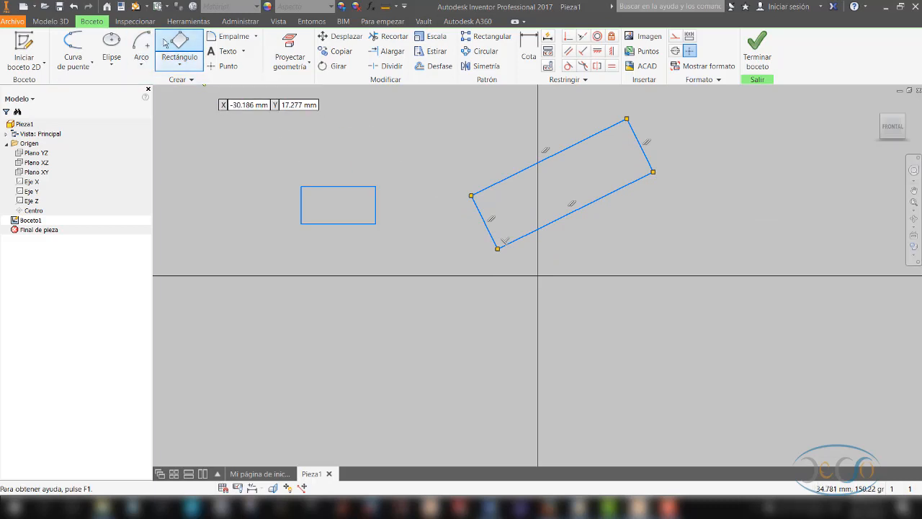
Draw a two-point center rectangle of about 18.5 by 5.4 mm below the horizontal axis, left of the origin.
click(175, 67)
click(212, 136)
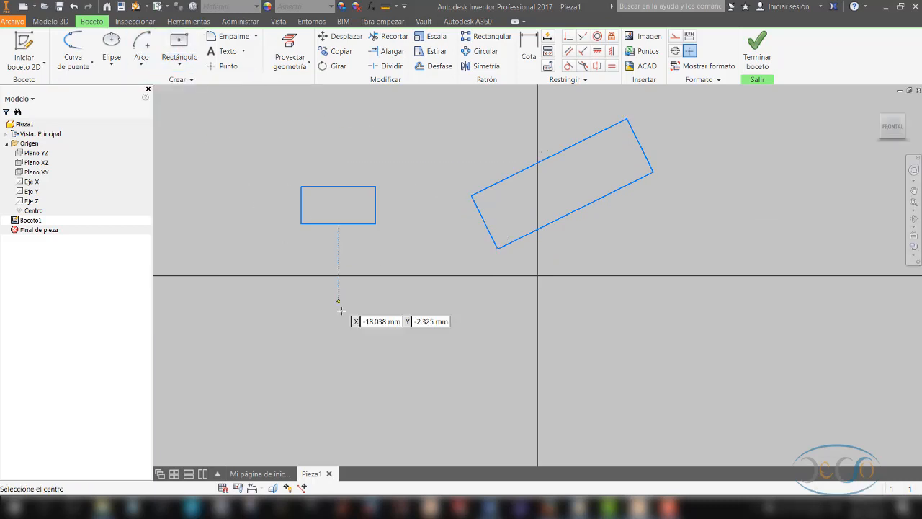
click(369, 333)
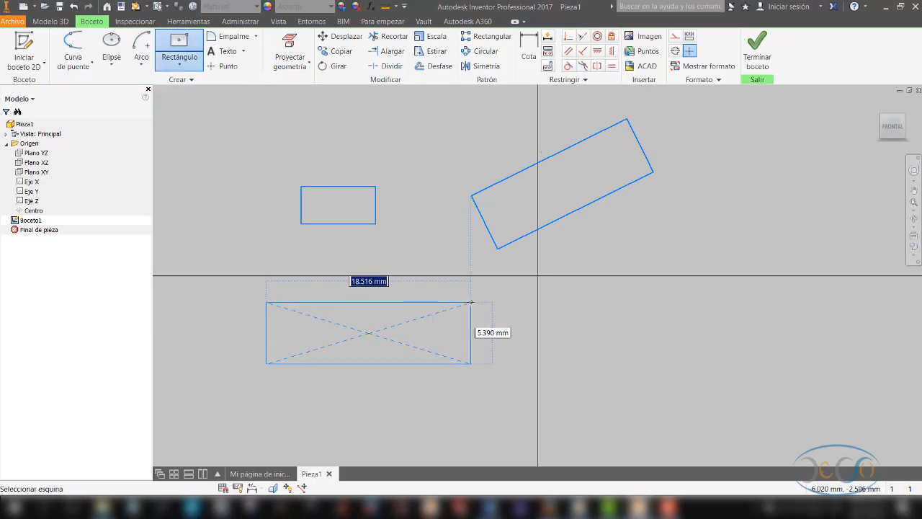
click(471, 302)
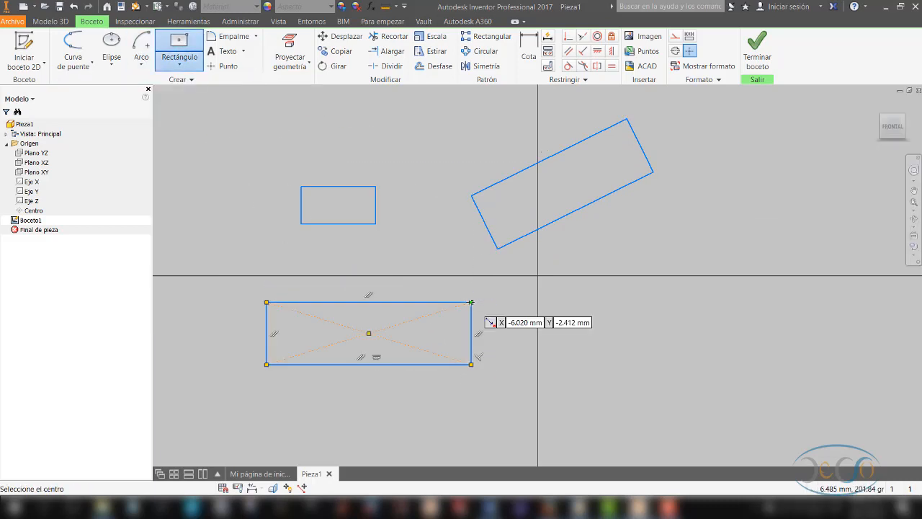
Draw a wide center-to-center slot to the right of the center rectangle, extending above the horizontal axis.
click(180, 66)
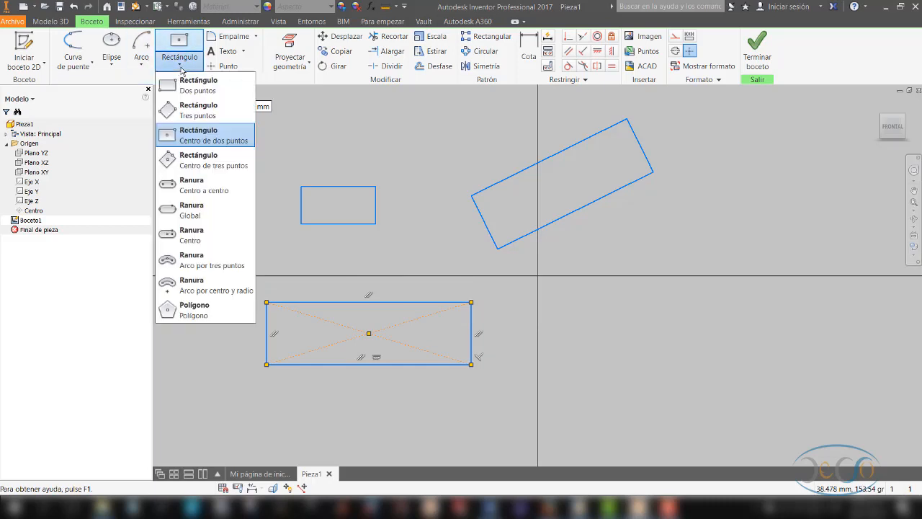
click(222, 190)
click(628, 329)
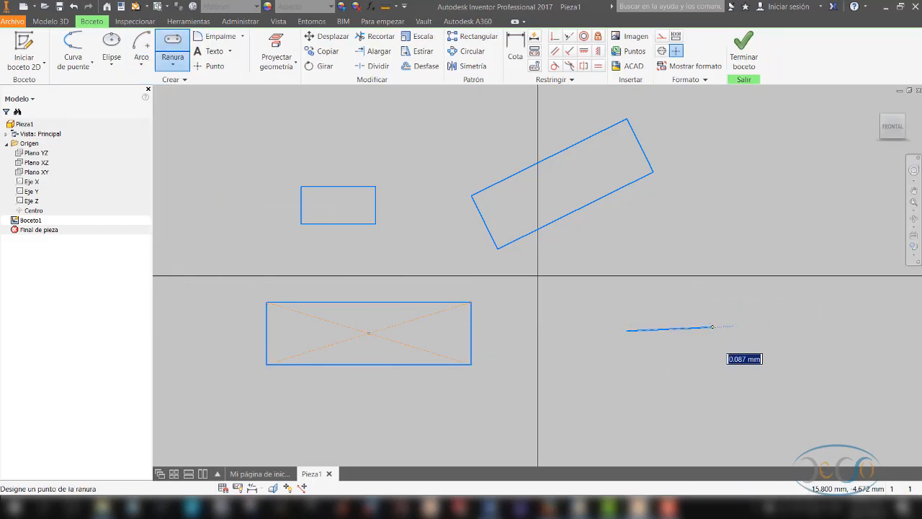
click(731, 326)
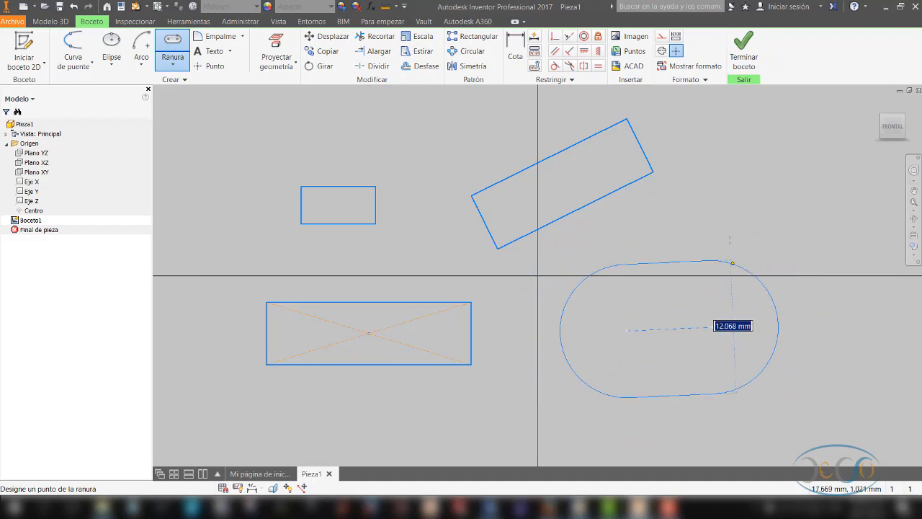
click(727, 235)
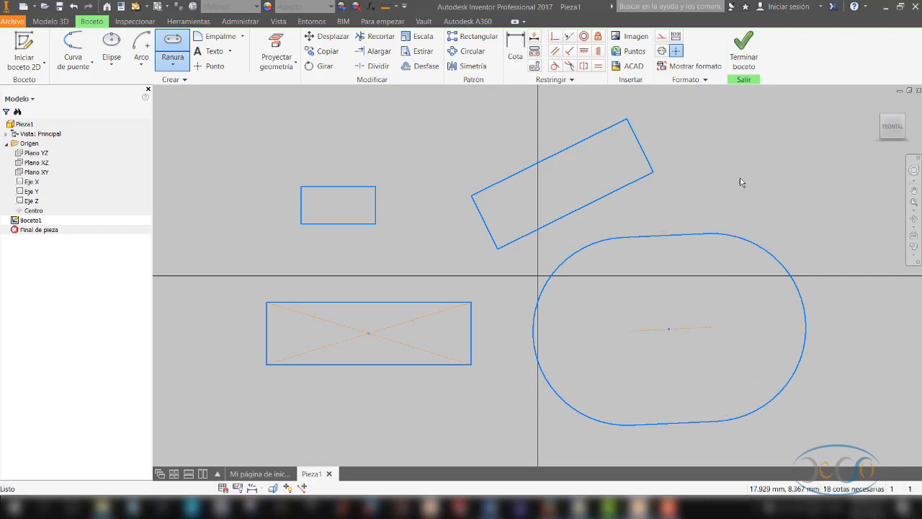
key(Escape)
Delete all the sketch geometry and draw a two-point rectangle above and to the left of the origin.
mouse_move(839, 118)
mouse_down()
mouse_move(745, 425)
mouse_move(247, 454)
mouse_up()
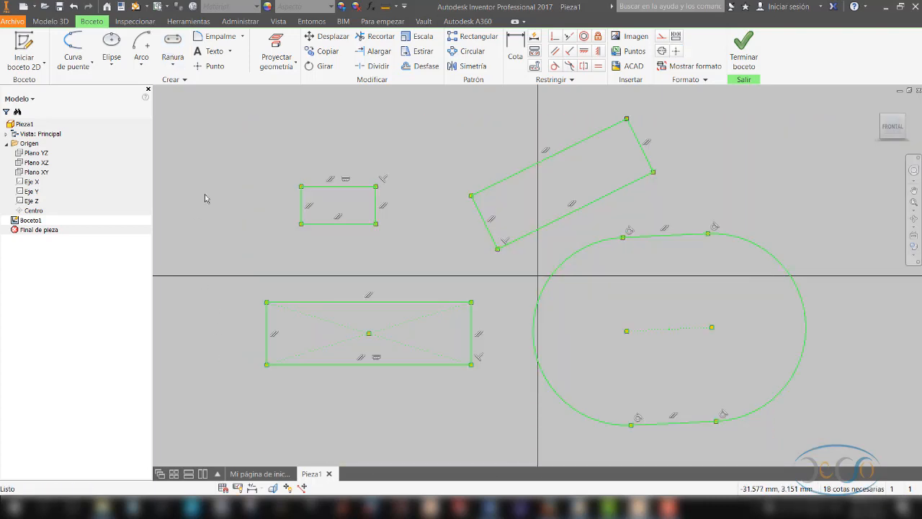
key(Delete)
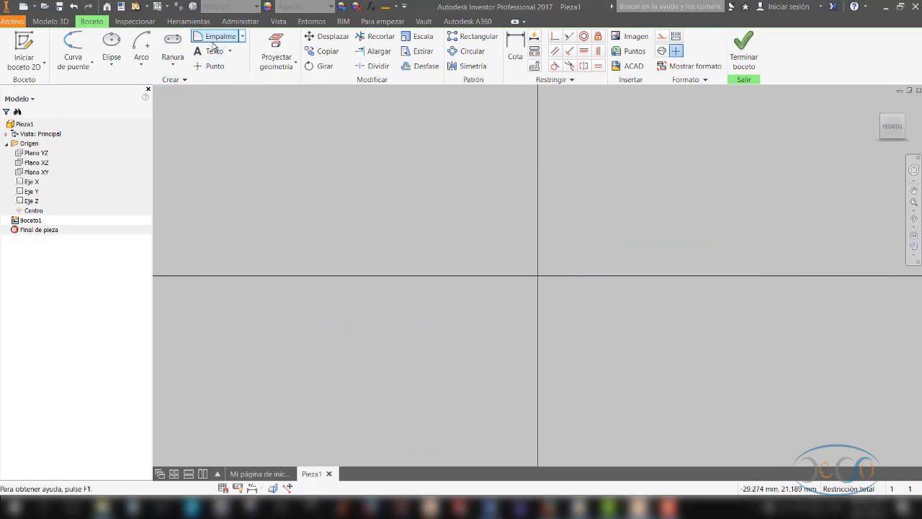
click(180, 68)
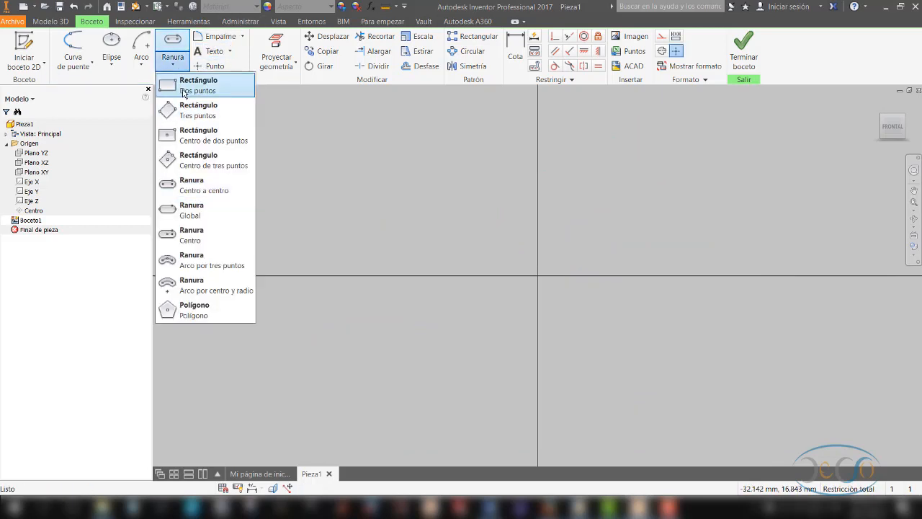
click(187, 86)
click(379, 207)
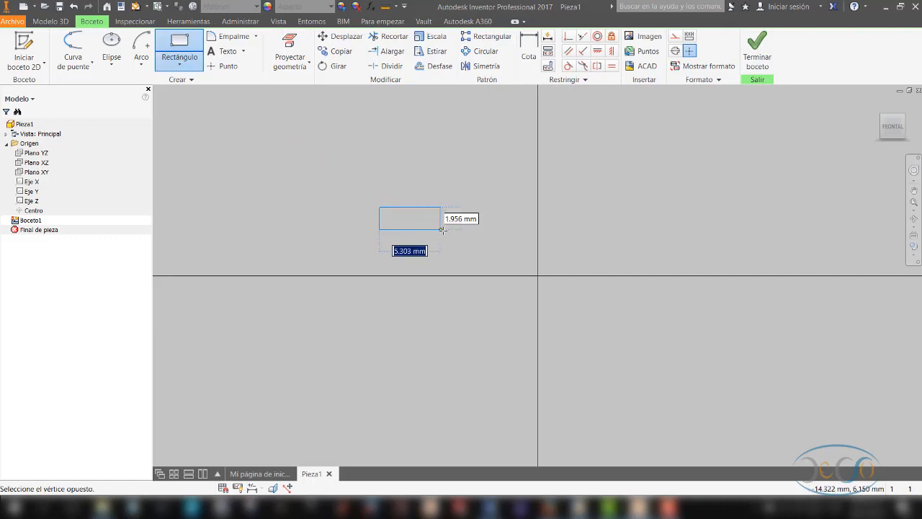
click(477, 244)
key(Escape)
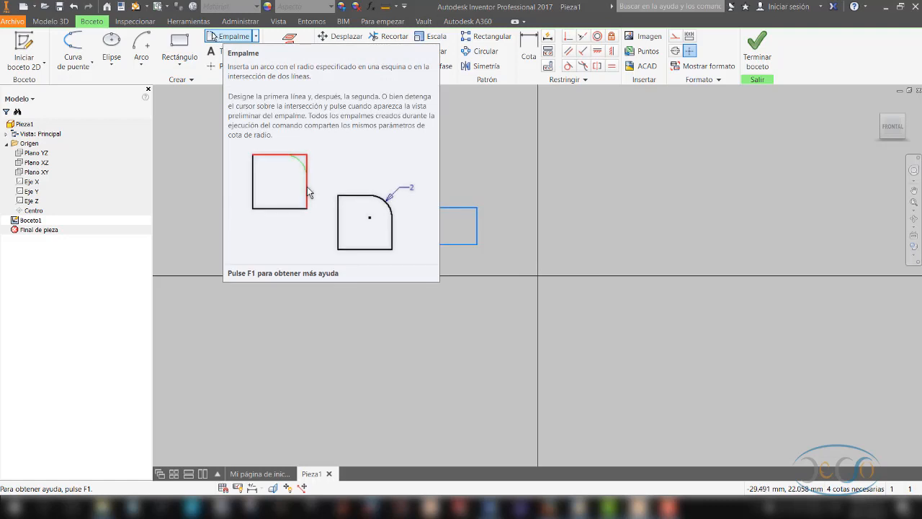
Fillet the rectangle's upper-left corner with a 2 mm radius.
click(214, 36)
click(405, 209)
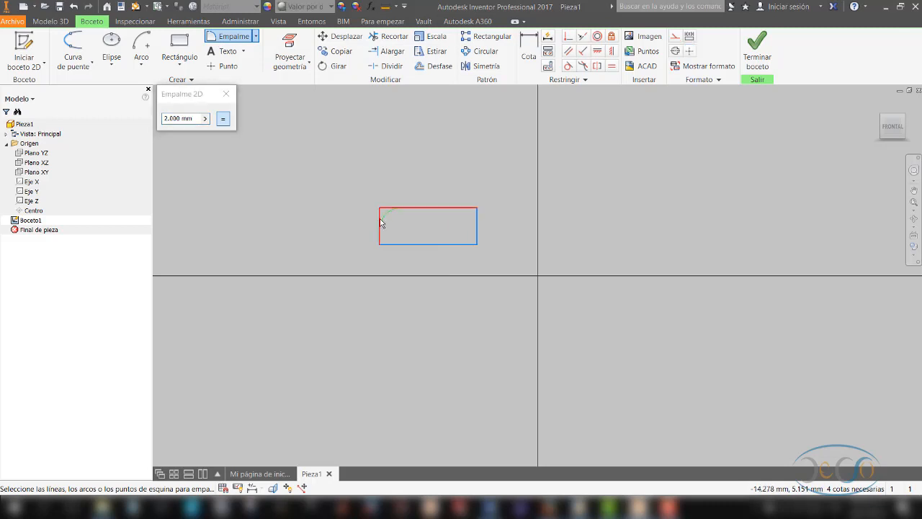
click(381, 224)
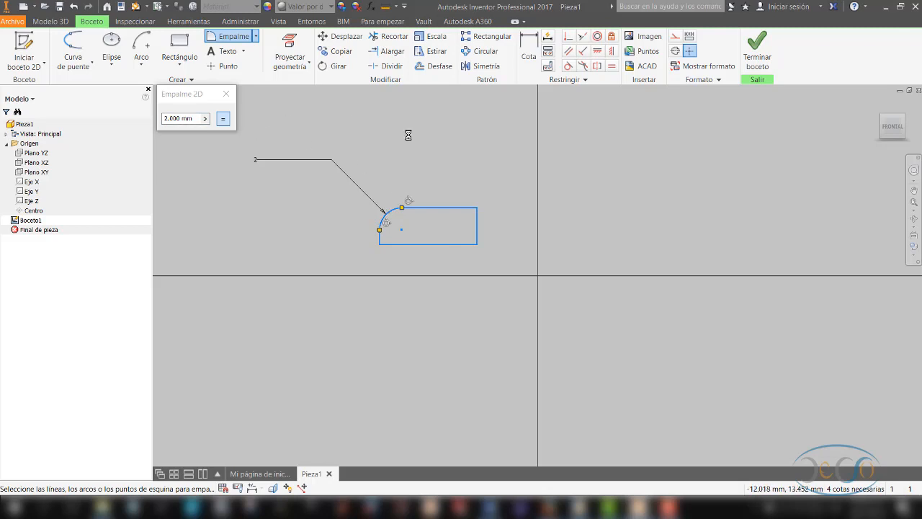
key(Escape)
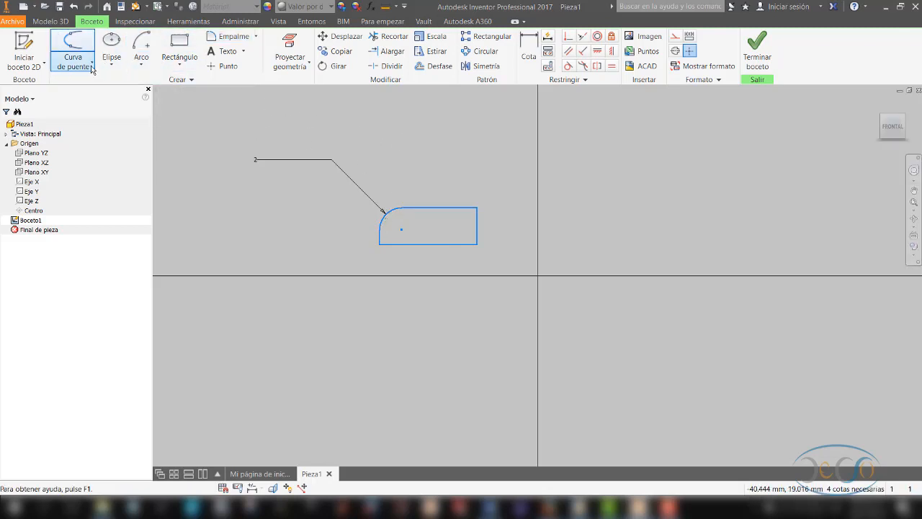
Draw two connected lines above the rectangle, one sloping down to the right and one running horizontally back to the left.
click(92, 67)
click(85, 83)
click(419, 132)
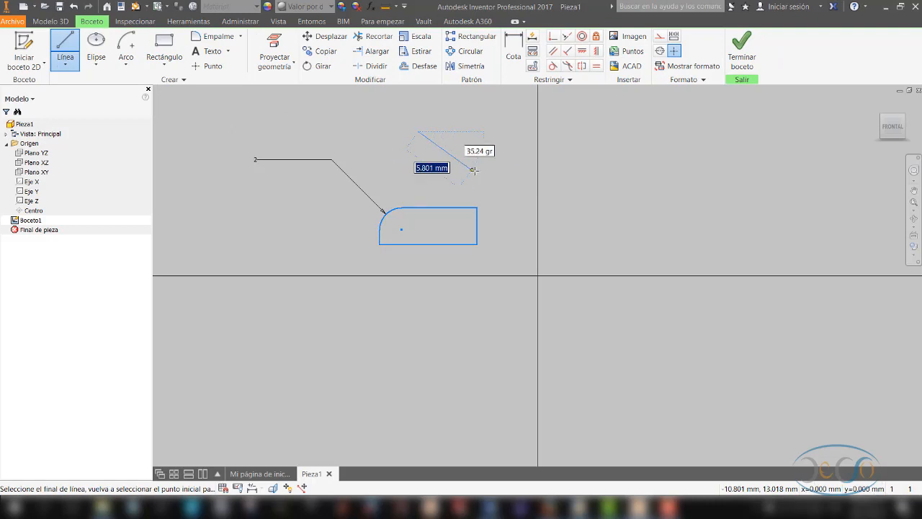
click(477, 171)
click(396, 172)
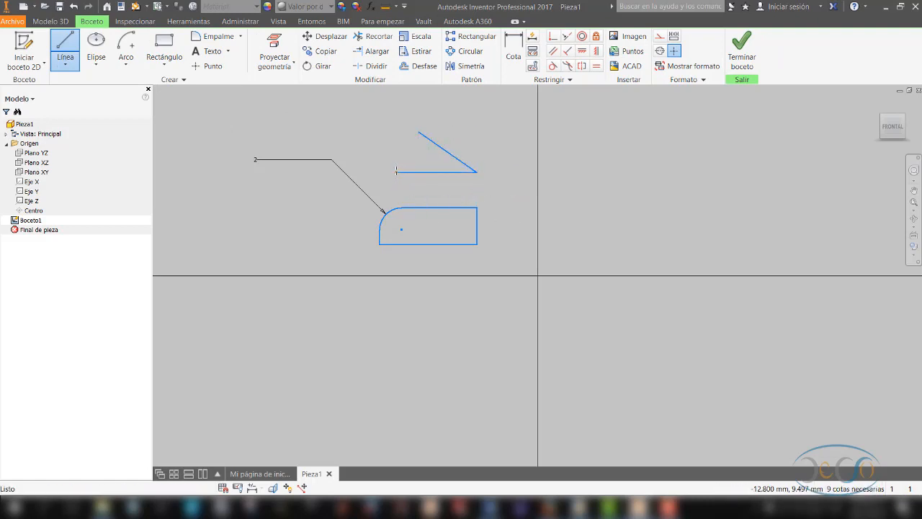
key(Escape)
Fillet the corner between the sloping and horizontal lines with a 2 mm radius.
click(214, 36)
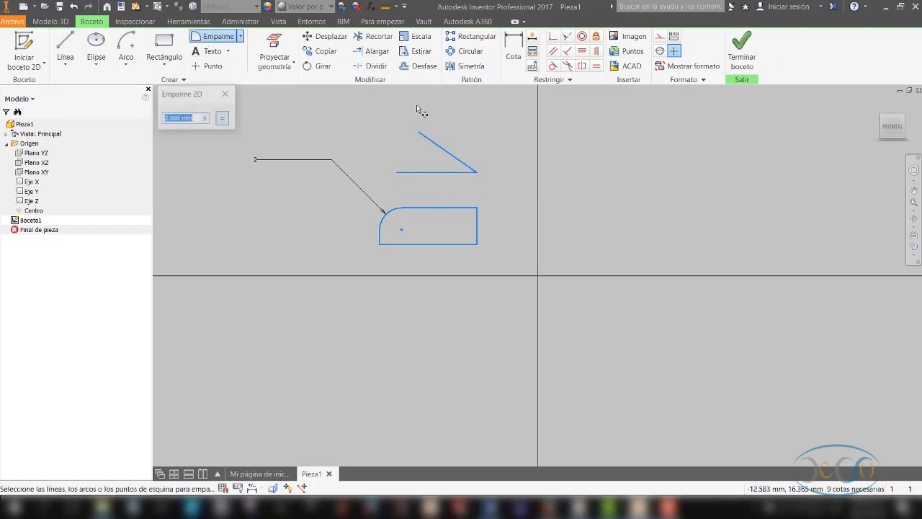
click(448, 154)
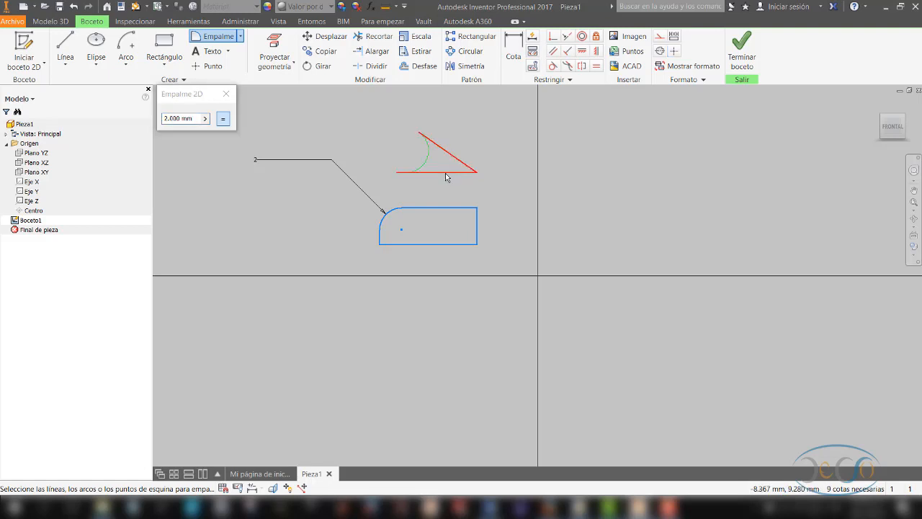
click(446, 172)
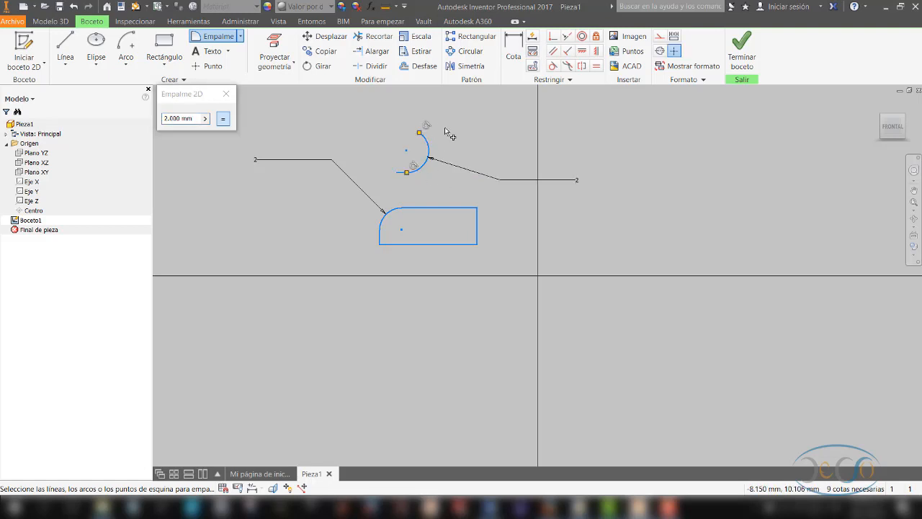
key(Escape)
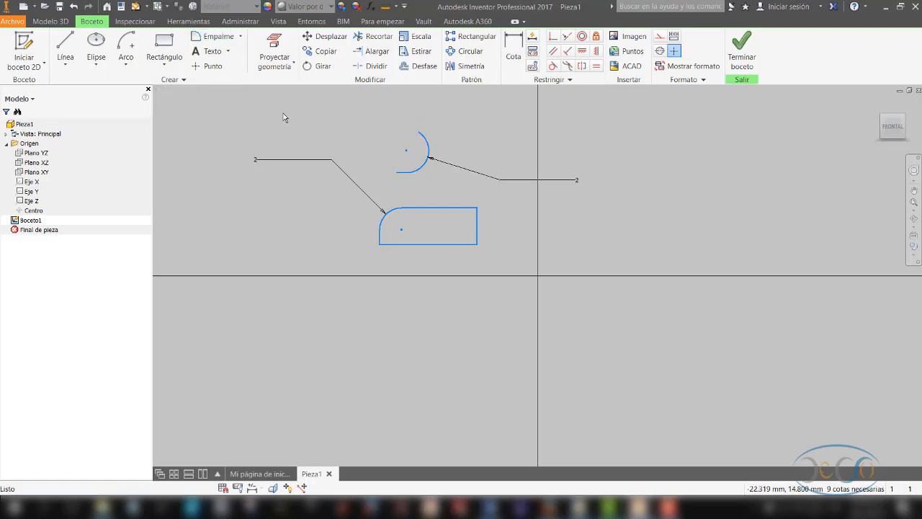
Place two sketch points to the left of the shapes and add the text "aaaa" to the right of the vertical axis.
click(211, 66)
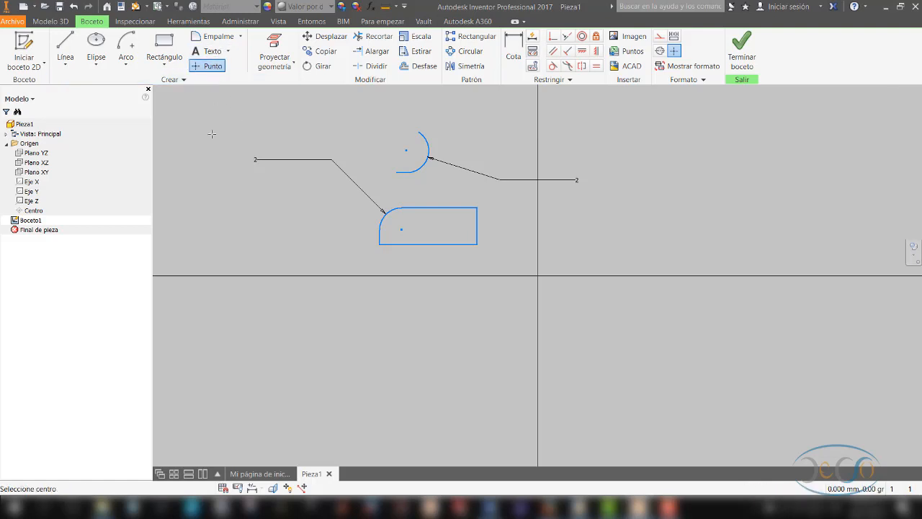
click(243, 213)
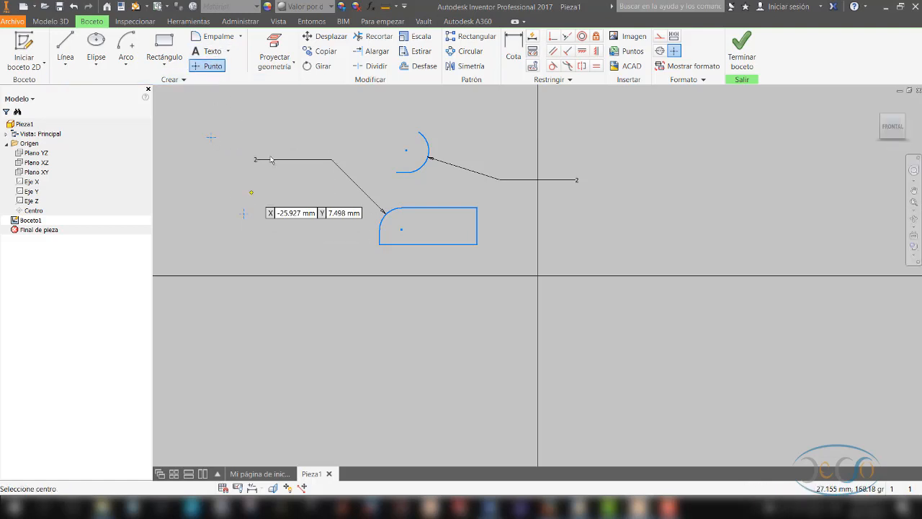
click(211, 51)
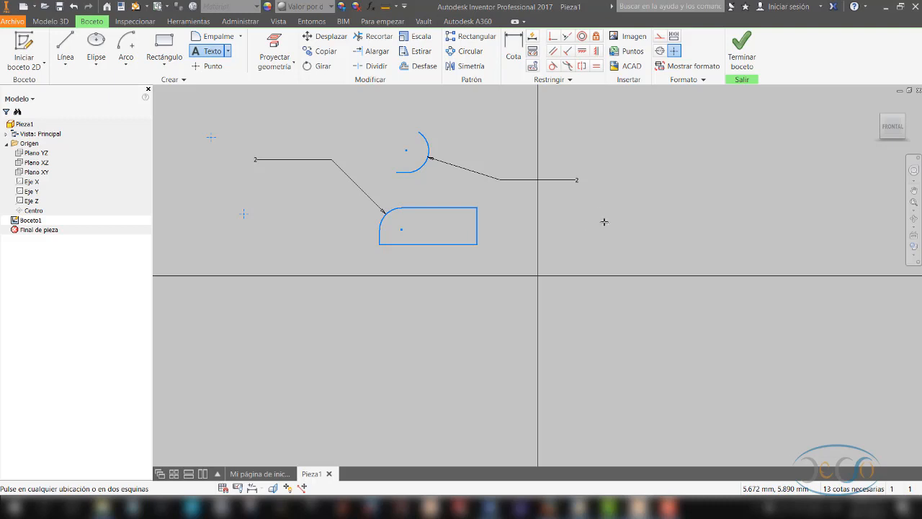
click(629, 197)
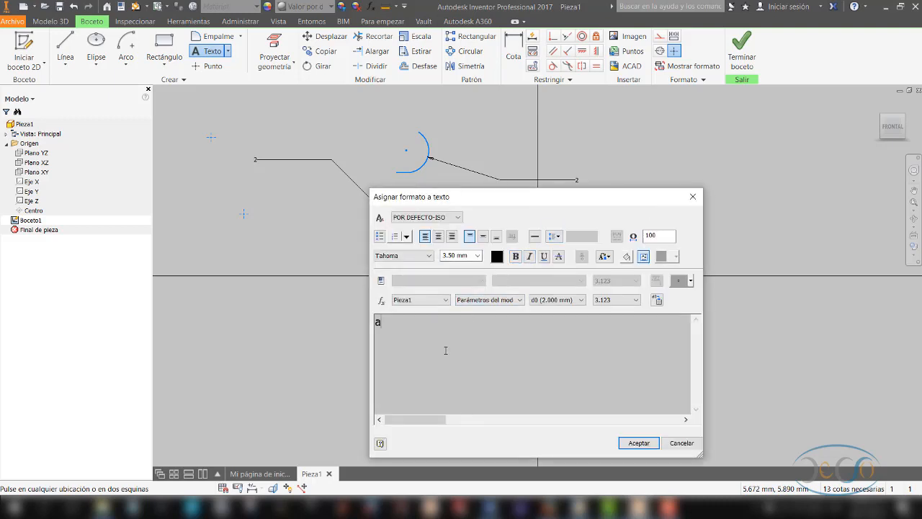
click(639, 443)
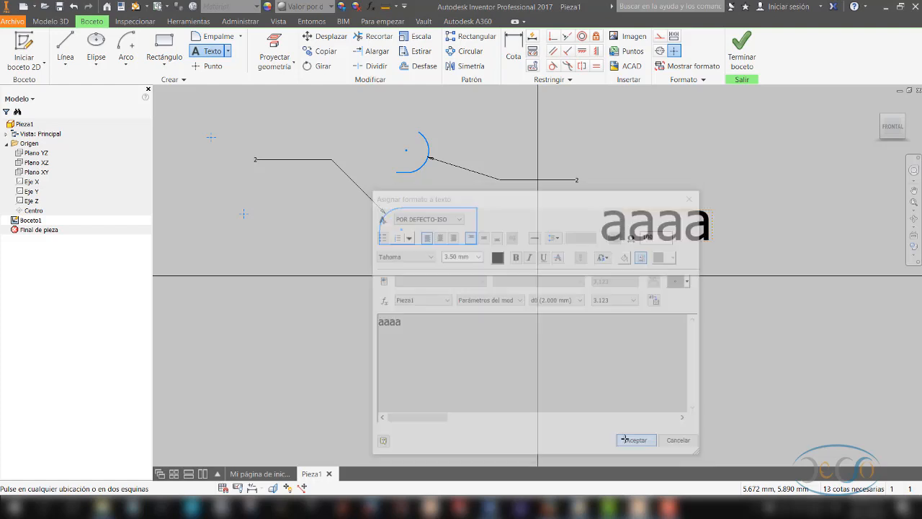
key(Escape)
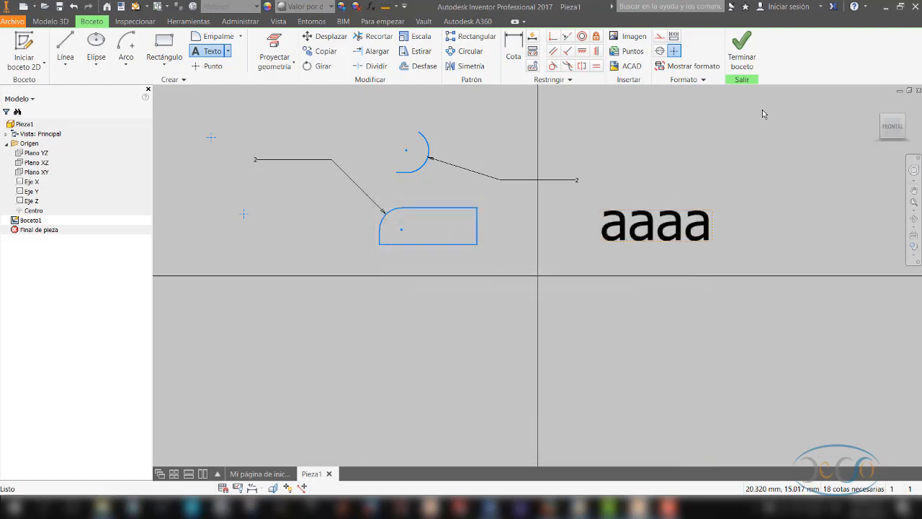
Clear the sketch of all shapes, points and text, and draw one larger two-point rectangle above and to the left of the origin.
mouse_move(762, 108)
mouse_down()
mouse_move(329, 315)
mouse_move(216, 333)
mouse_move(185, 325)
mouse_up()
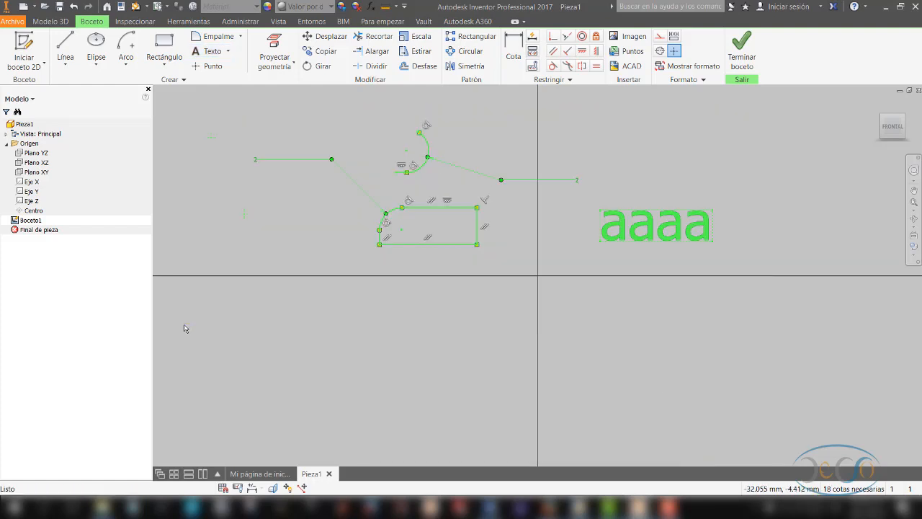
key(Delete)
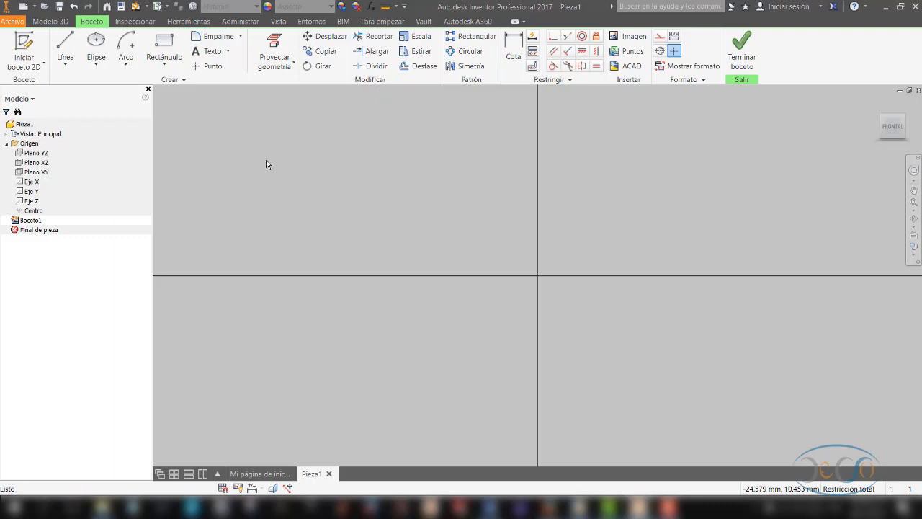
click(165, 43)
click(344, 155)
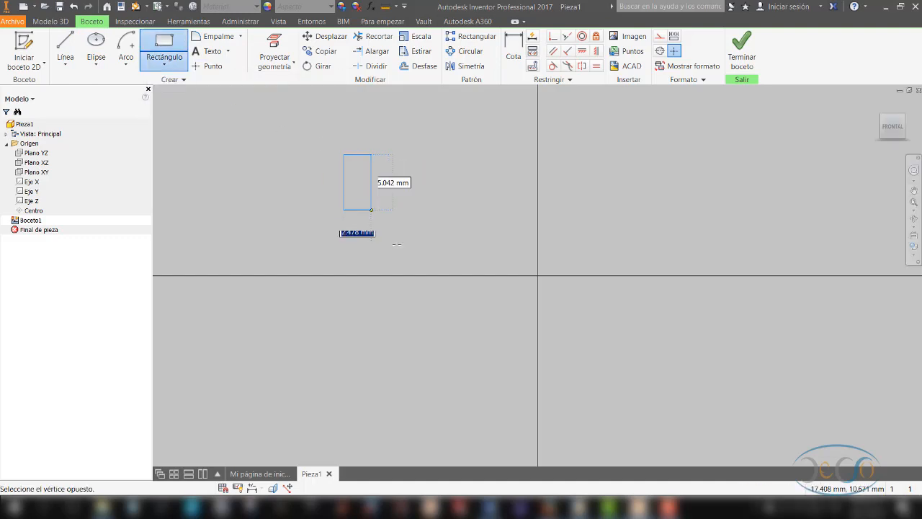
click(502, 241)
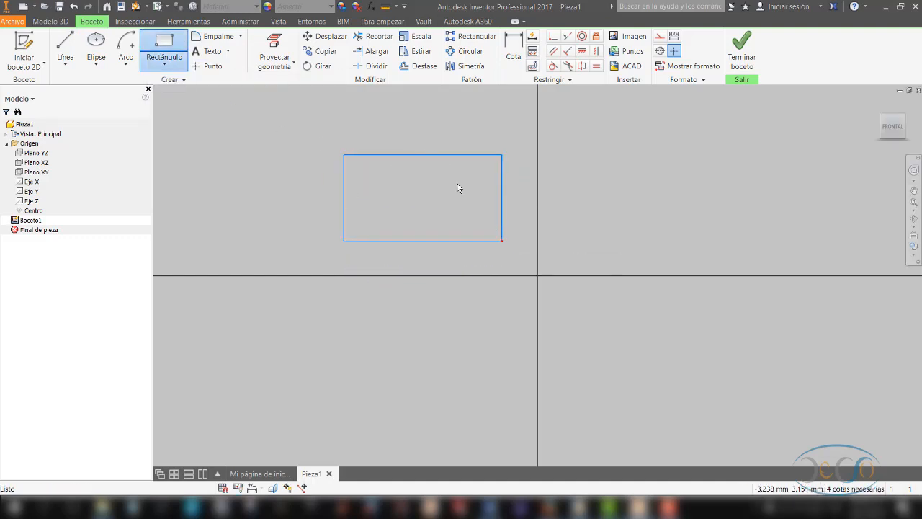
key(Escape)
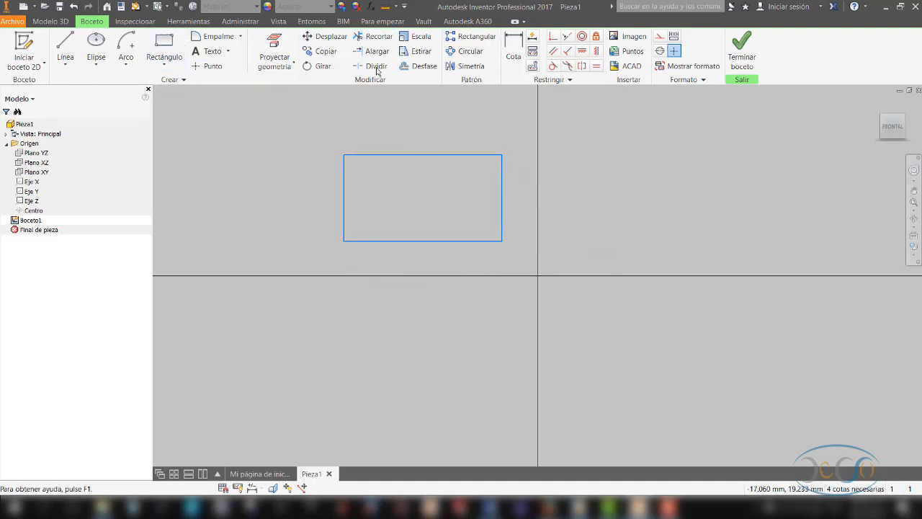
Move all four sides of the rectangle by its lower-left corner to the right of the vertical axis, above the horizontal axis.
click(316, 40)
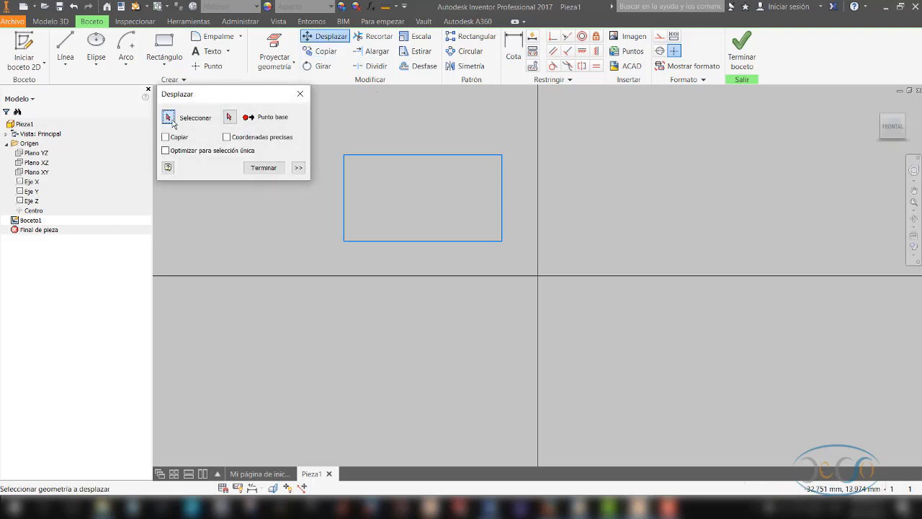
click(356, 155)
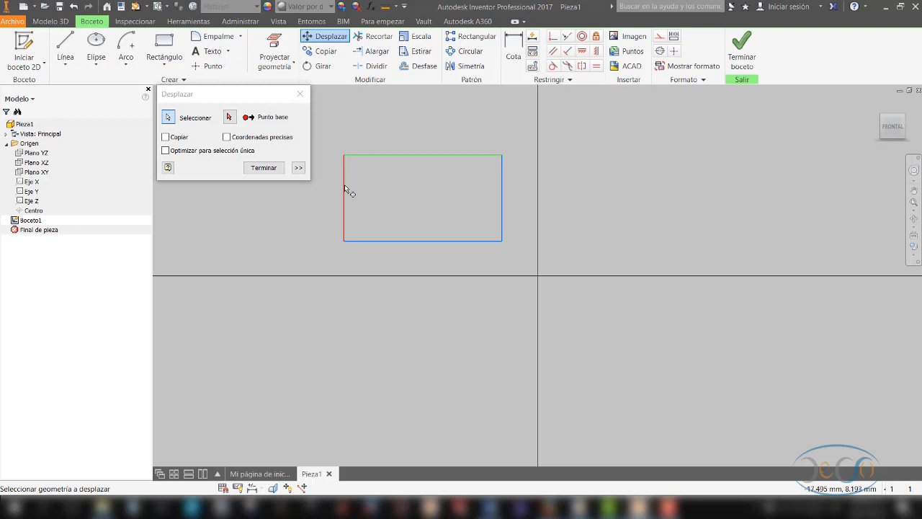
click(344, 192)
click(476, 241)
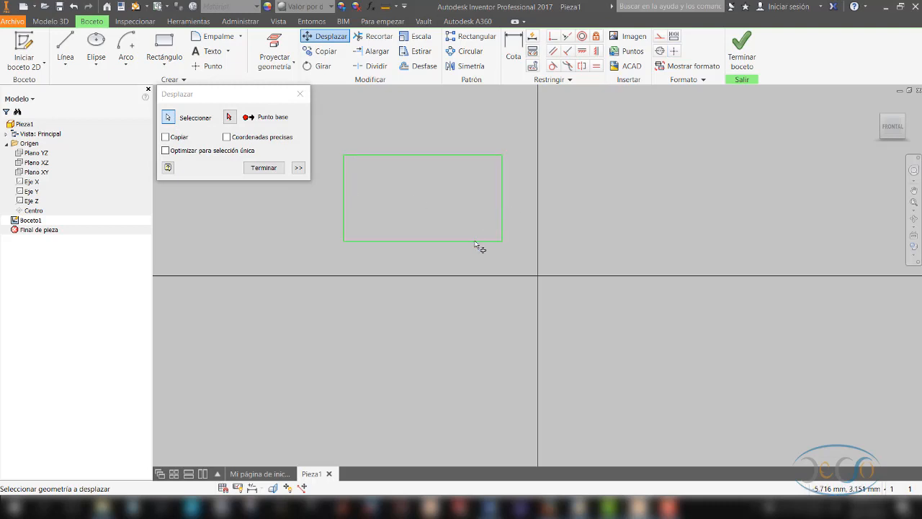
click(230, 117)
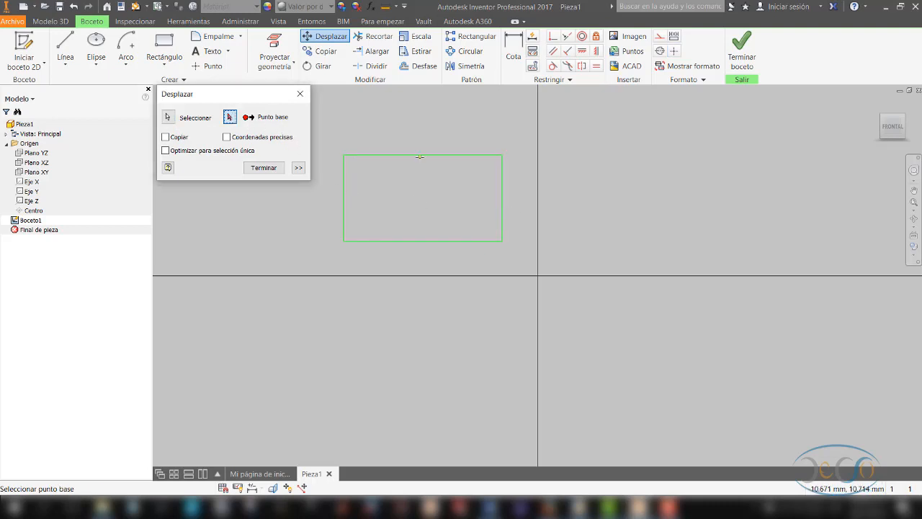
click(344, 241)
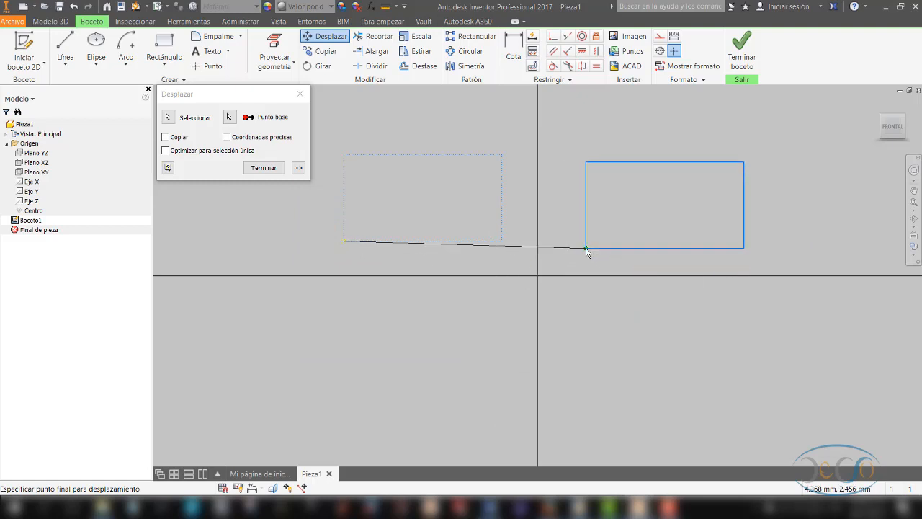
click(586, 248)
click(301, 93)
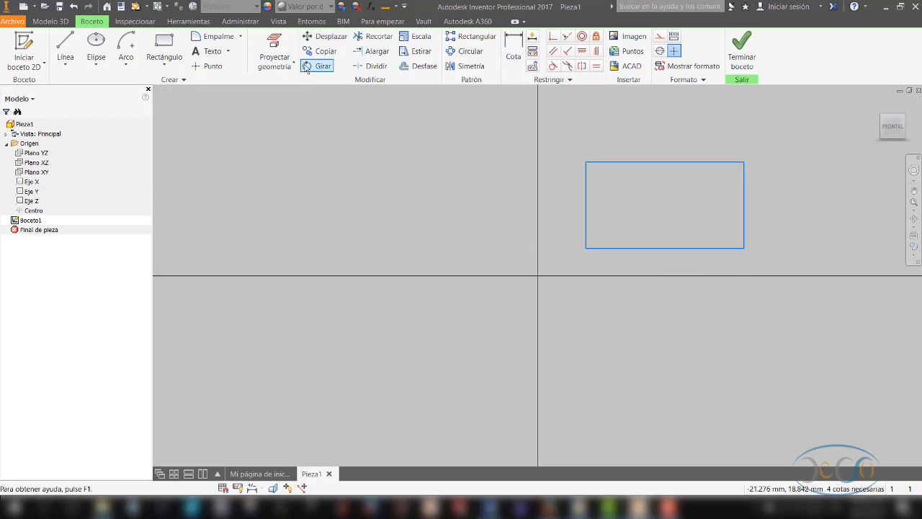
Copy the rectangle by its lower-left corner into the other three quadrants around the origin, making three copies.
click(321, 51)
drag(576, 153, 758, 257)
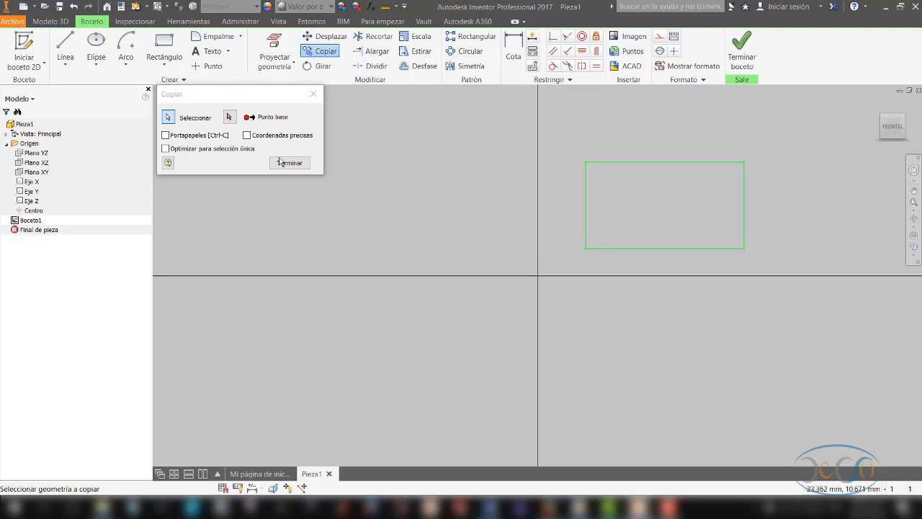
click(229, 117)
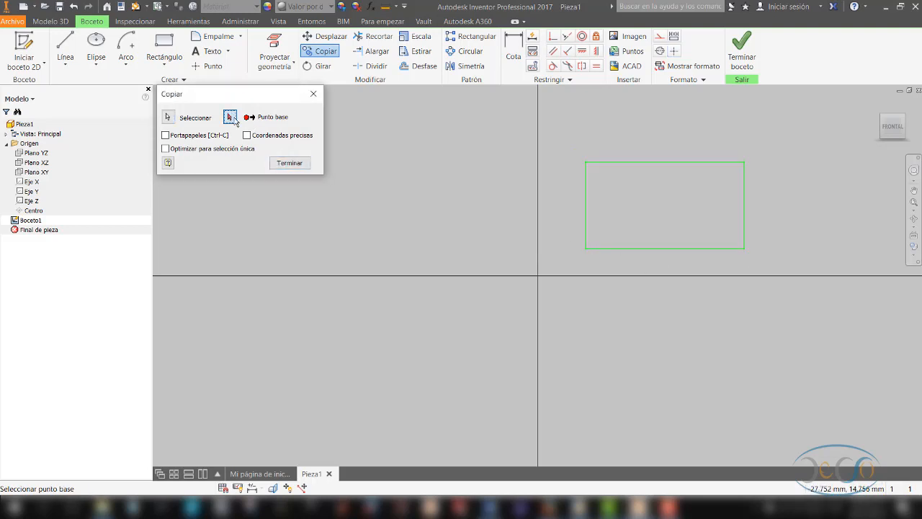
click(586, 248)
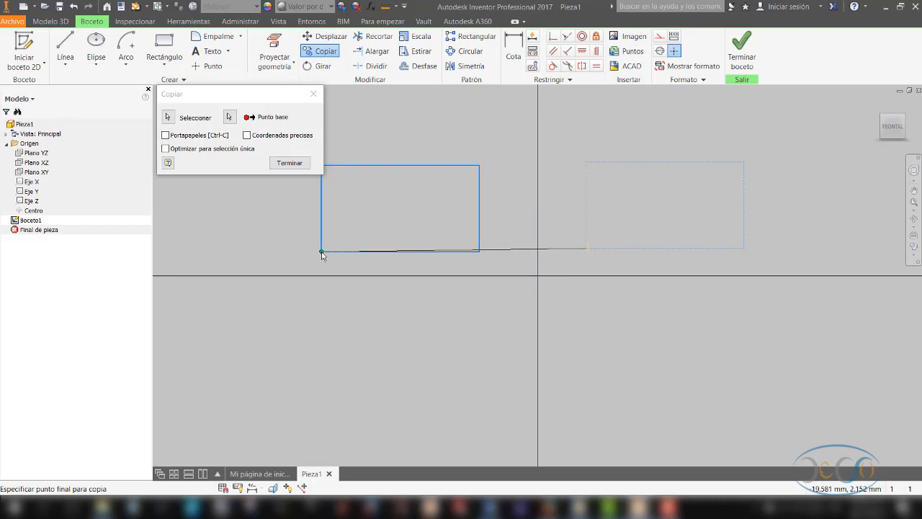
click(321, 252)
click(325, 400)
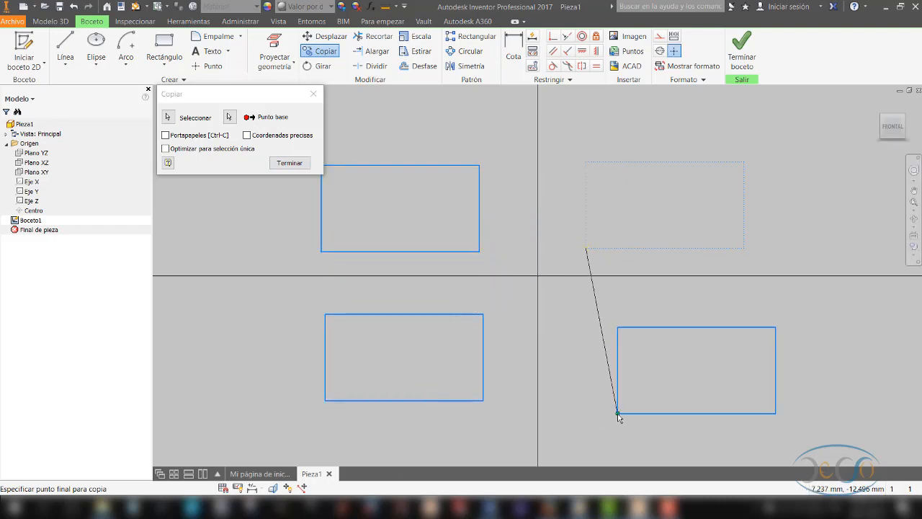
click(618, 413)
click(286, 164)
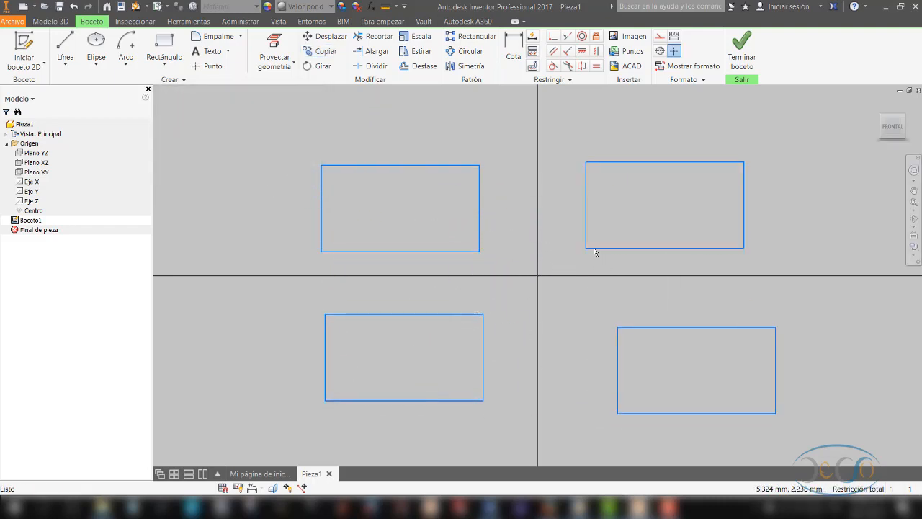
Delete all four rectangles and draw one smaller two-point rectangle above and to the left of the origin.
drag(794, 136, 540, 399)
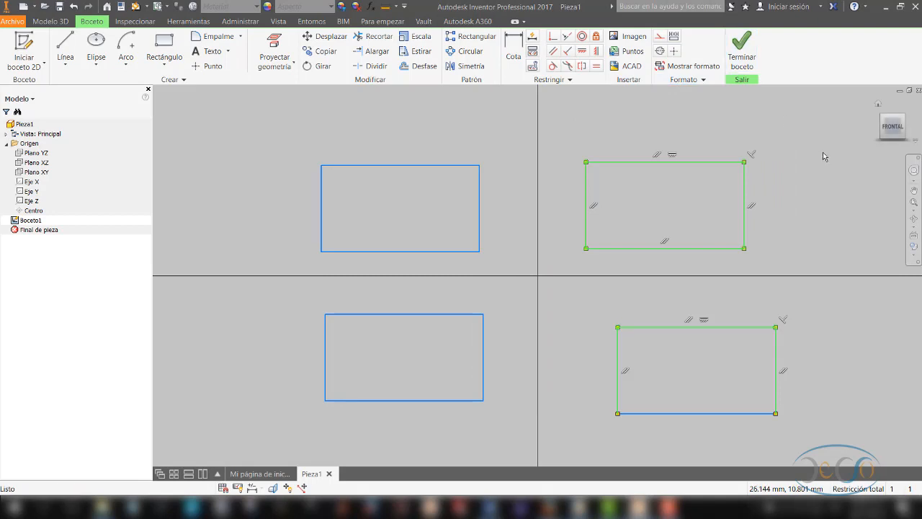
drag(820, 147, 287, 425)
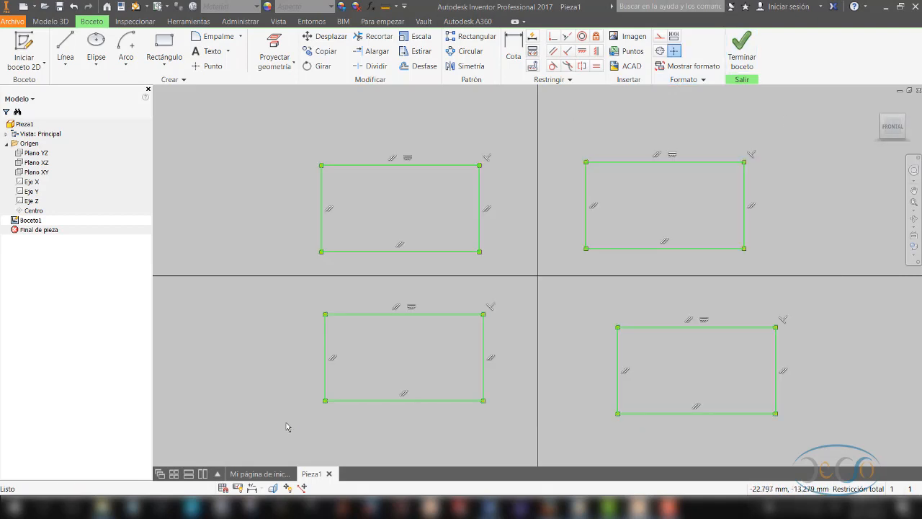
key(Delete)
click(164, 50)
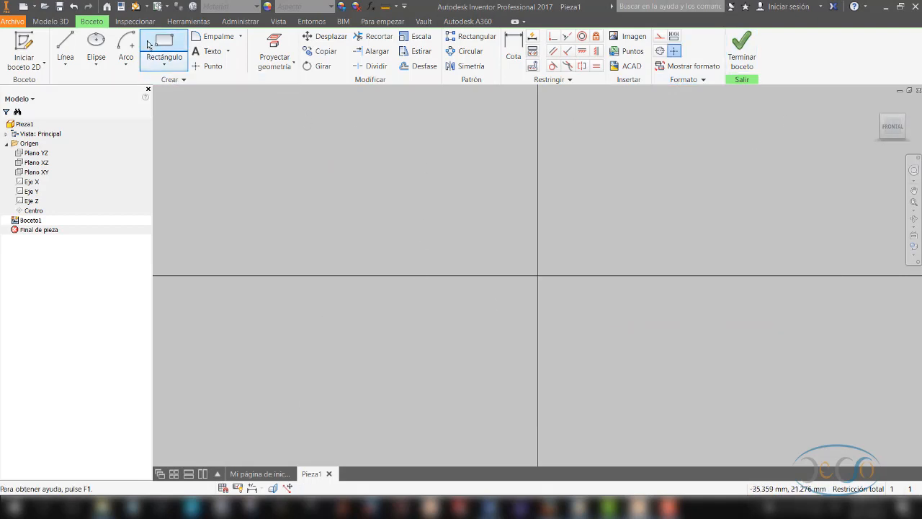
click(375, 168)
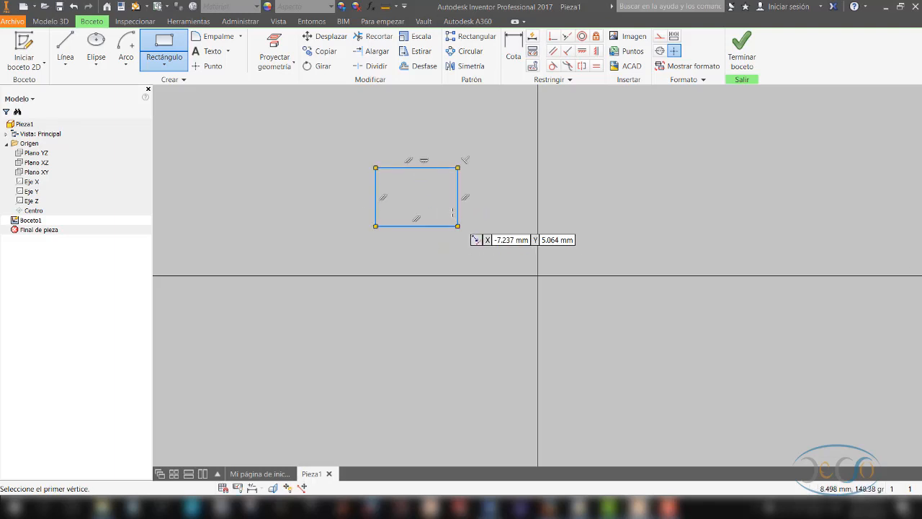
click(457, 226)
key(Escape)
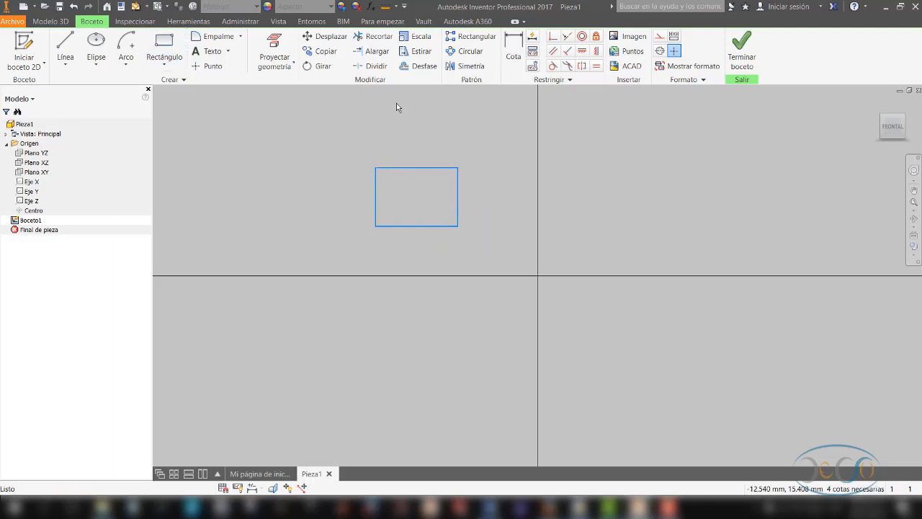
Rotate the rectangle clockwise about its lower-left corner until its lowest corner reaches the horizontal axis, removing the conflicting constraints.
click(318, 66)
drag(366, 165, 488, 245)
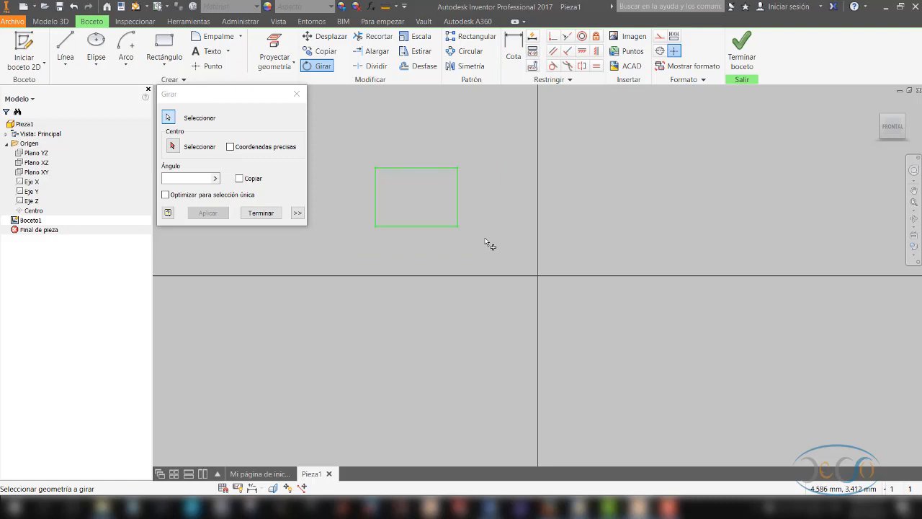
click(173, 146)
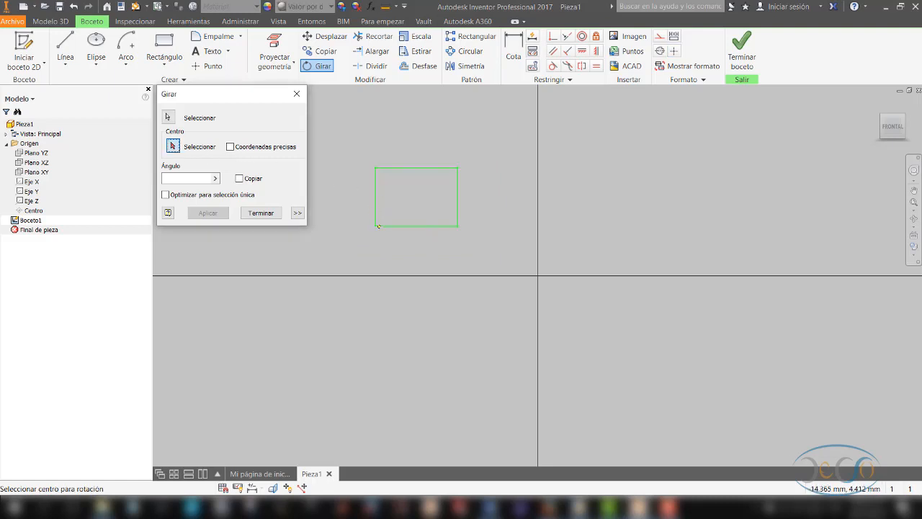
click(378, 226)
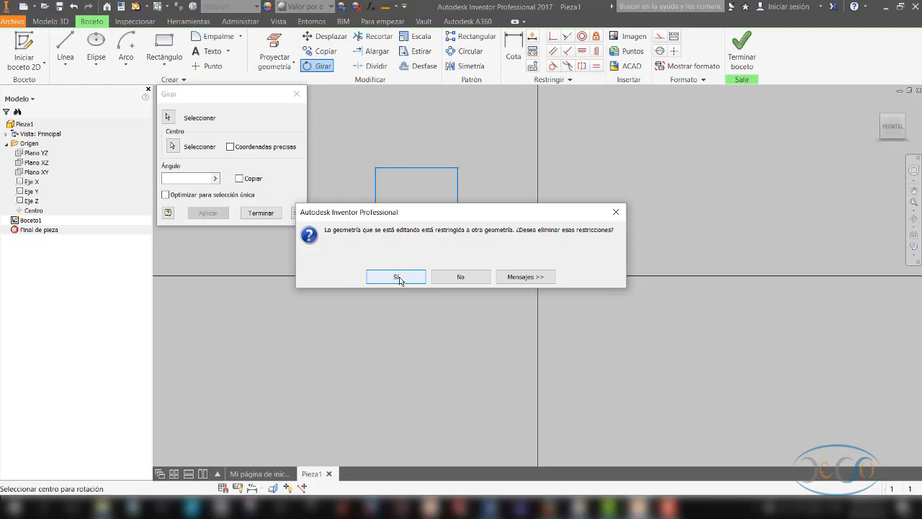
click(398, 277)
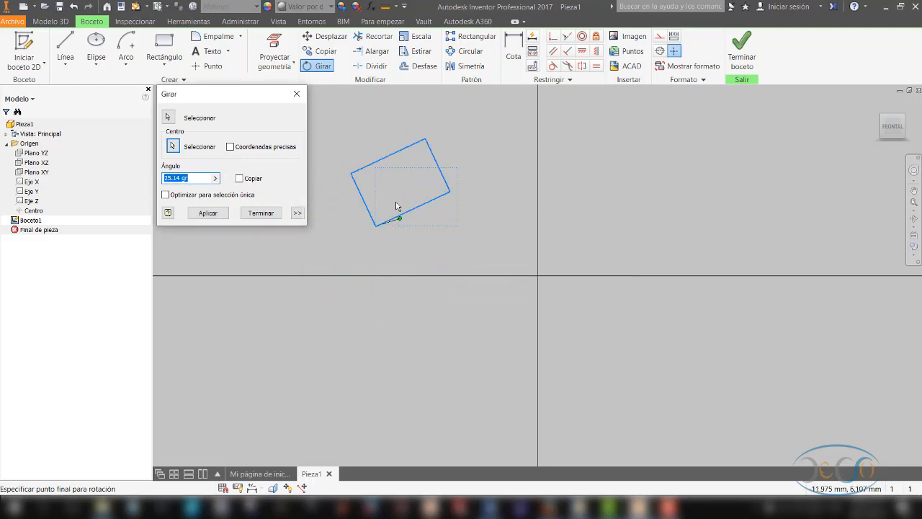
click(426, 263)
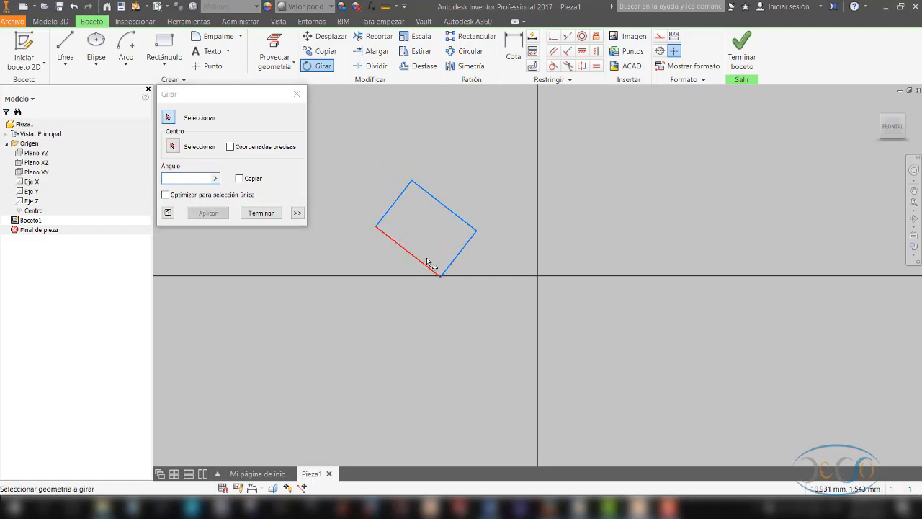
key(Escape)
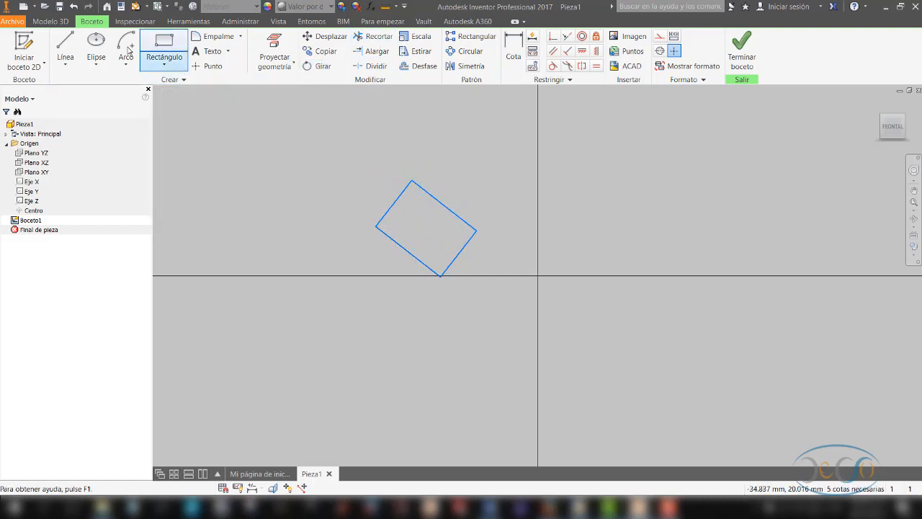
Draw a centre-point circle at the midpoint of the tilted rectangle's upper-right side, keeping it smaller than that side.
click(103, 65)
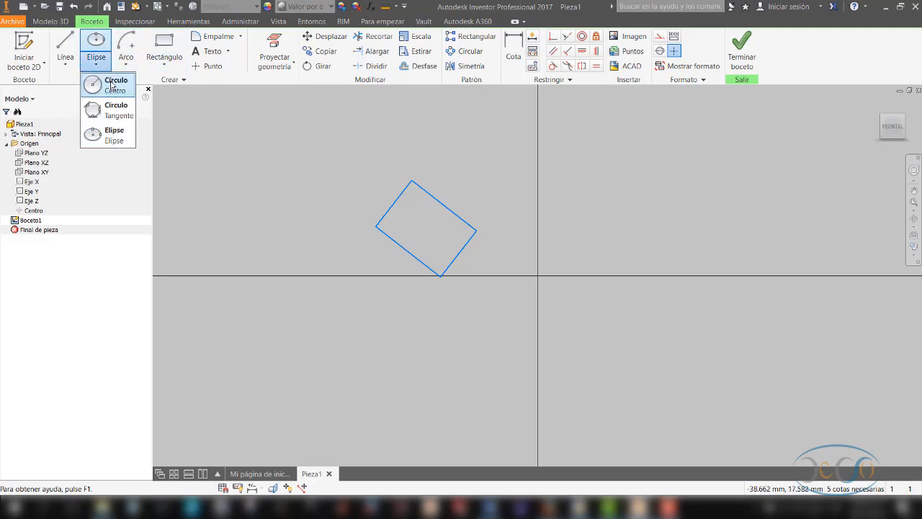
click(112, 96)
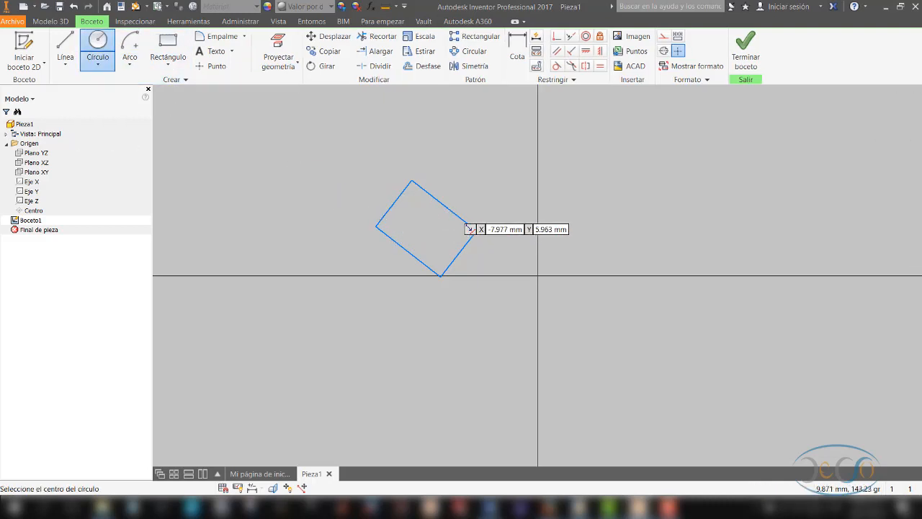
click(444, 206)
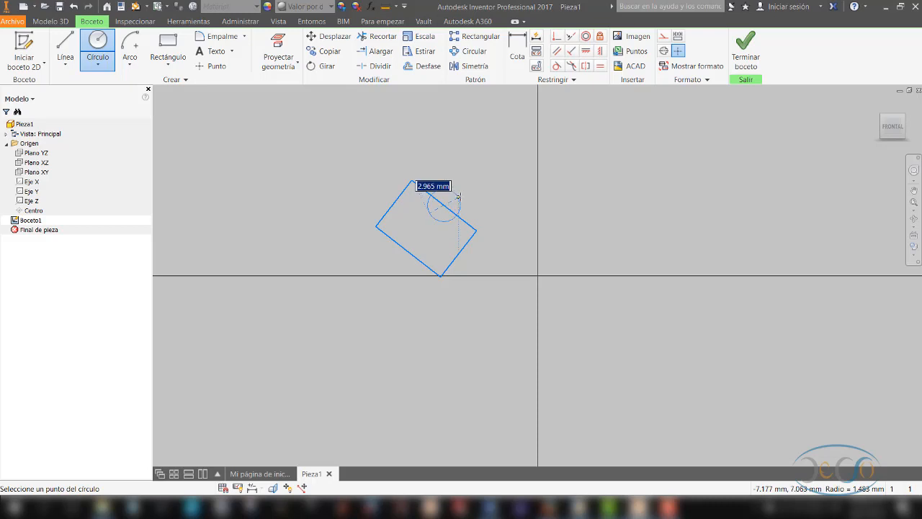
click(461, 195)
key(Escape)
scroll(461, 195, down, 5)
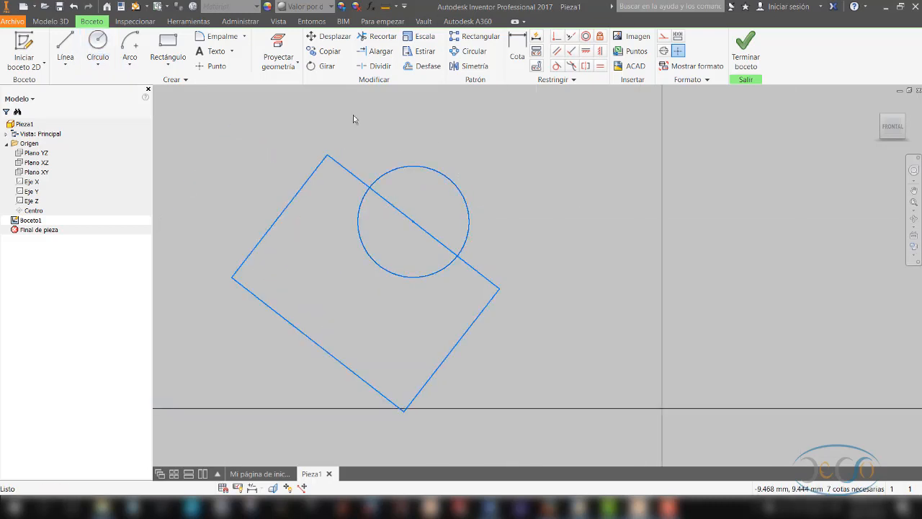
Trim away the circle's portion inside the rectangle and the part of the side that crosses the circle.
click(377, 36)
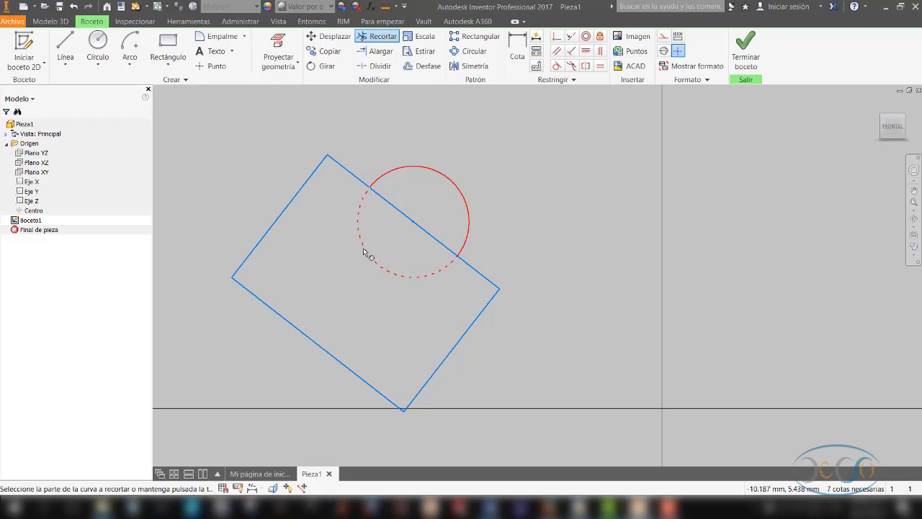
click(365, 253)
click(392, 205)
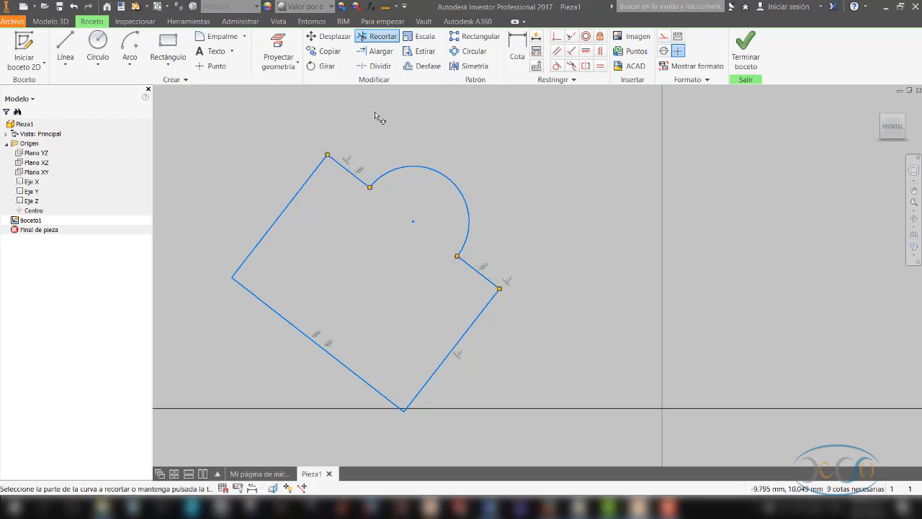
Extend the remaining arc back to a full circle, and trim its outer portion to leave a concave notch.
click(382, 52)
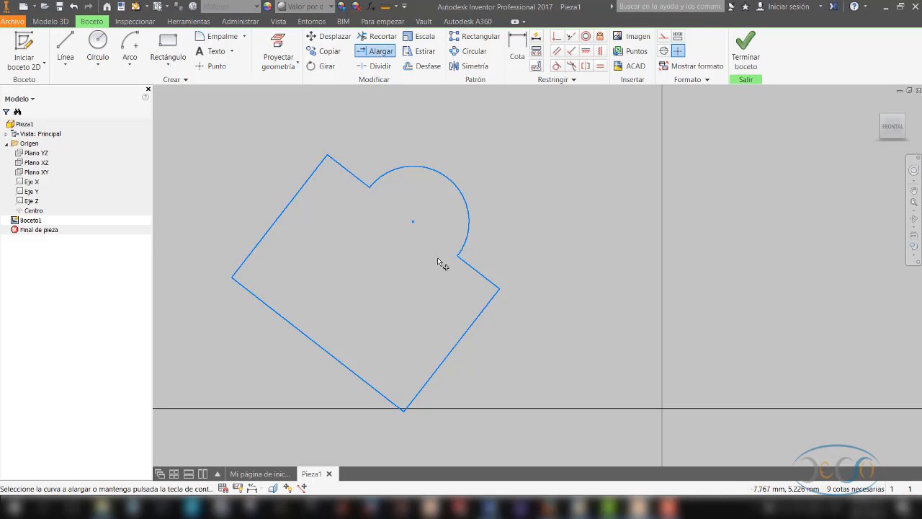
click(396, 176)
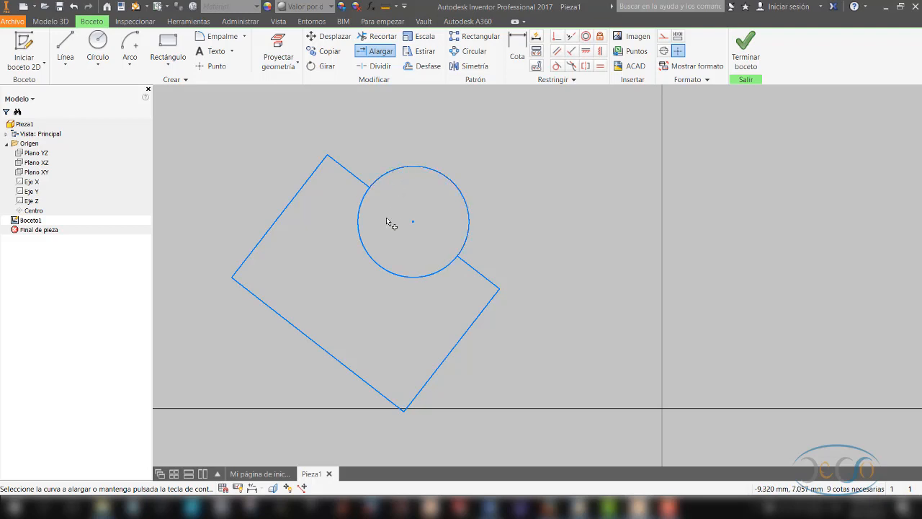
click(372, 39)
click(408, 171)
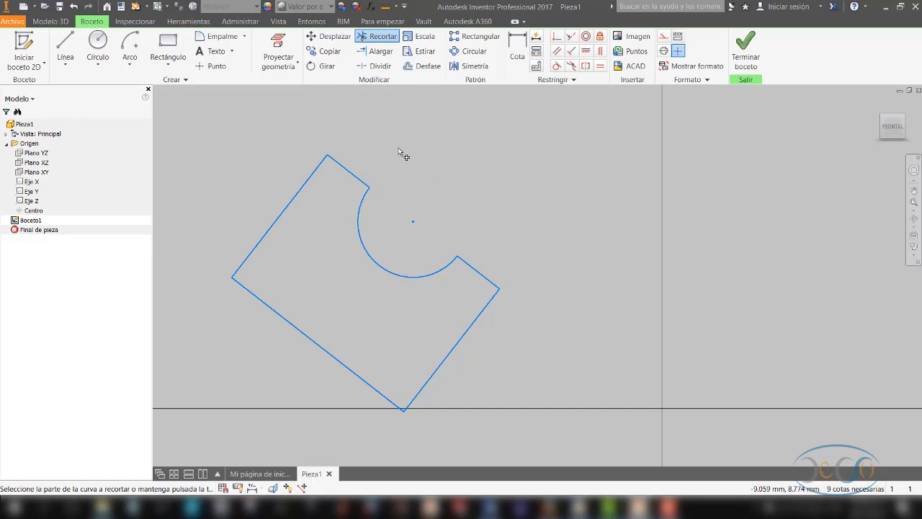
Draw a short line crossing the profile's upper-left side near its top corner.
click(381, 67)
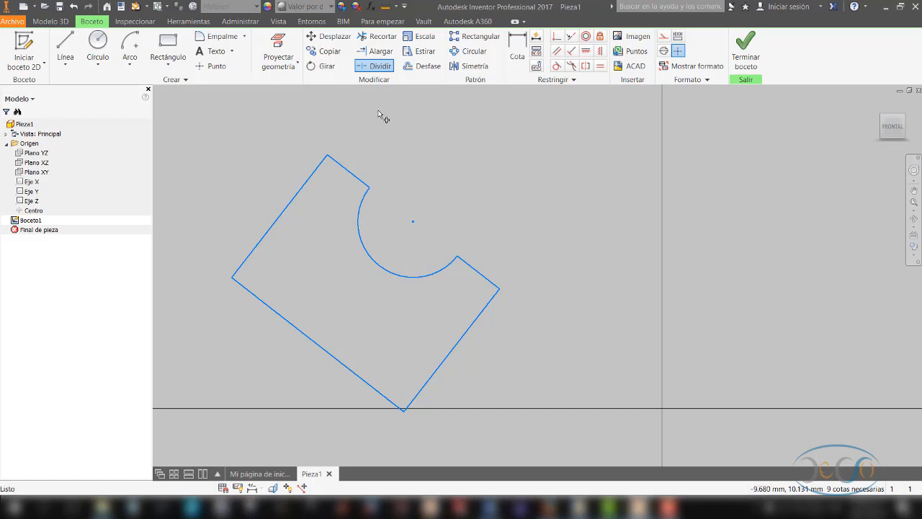
key(Escape)
click(68, 47)
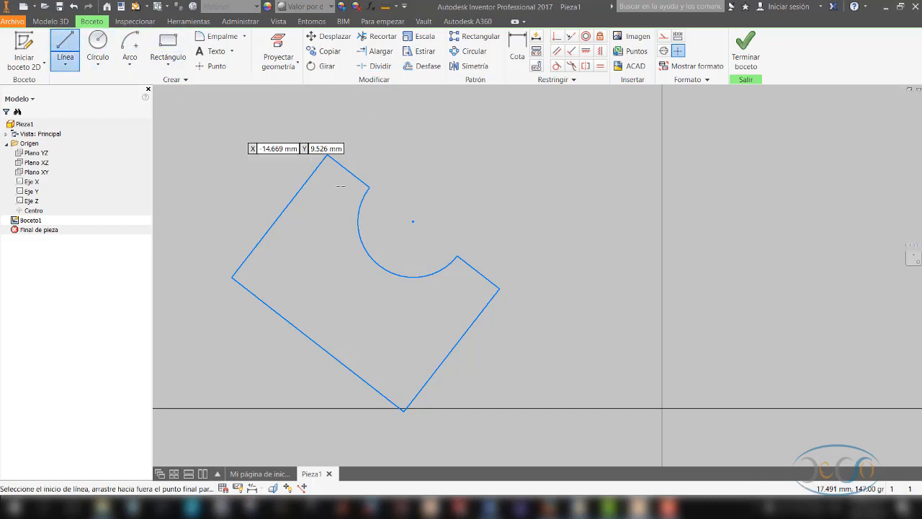
click(303, 190)
click(314, 197)
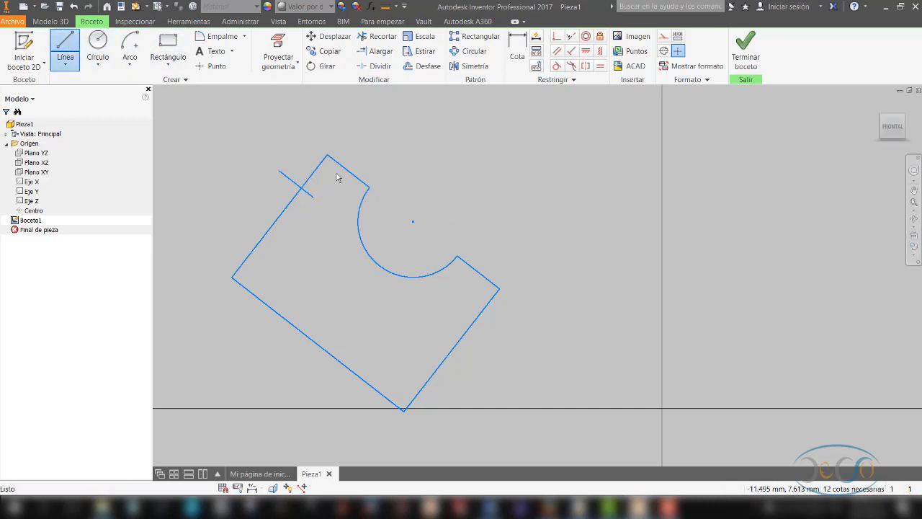
key(Escape)
Split the profile's upper-left side where the short line crosses it.
click(376, 66)
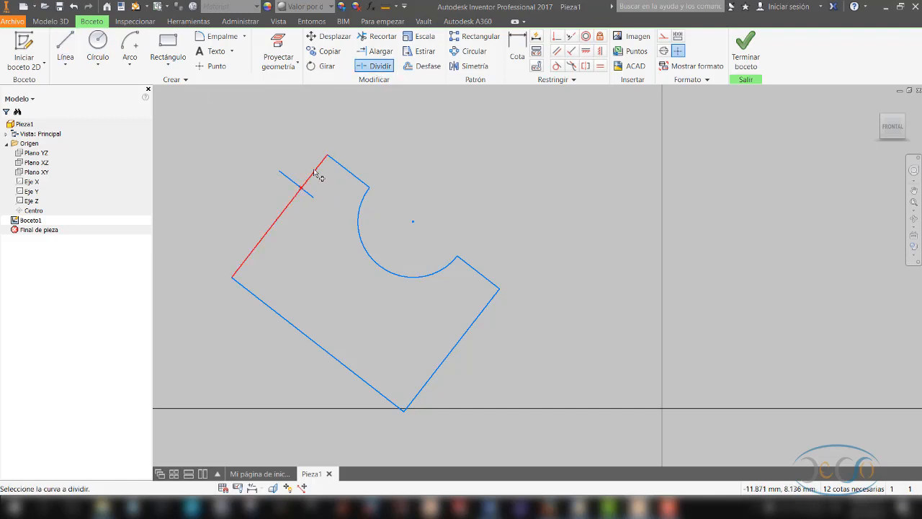
click(315, 174)
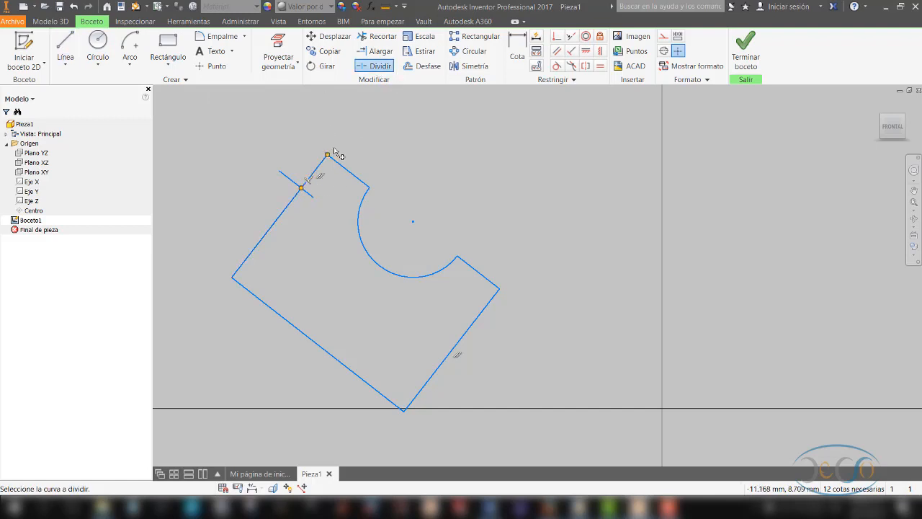
key(Escape)
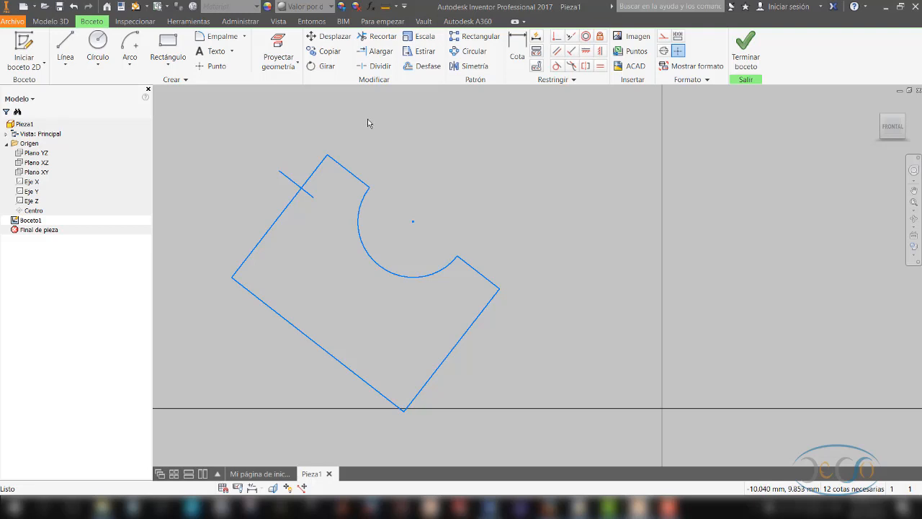
Clear the sketch of the notched profile and short line, and draw a new two-point rectangle above and left of the origin.
click(286, 178)
mouse_move(208, 140)
mouse_down()
mouse_move(478, 197)
mouse_move(533, 421)
mouse_move(527, 412)
mouse_up()
key(Delete)
click(168, 44)
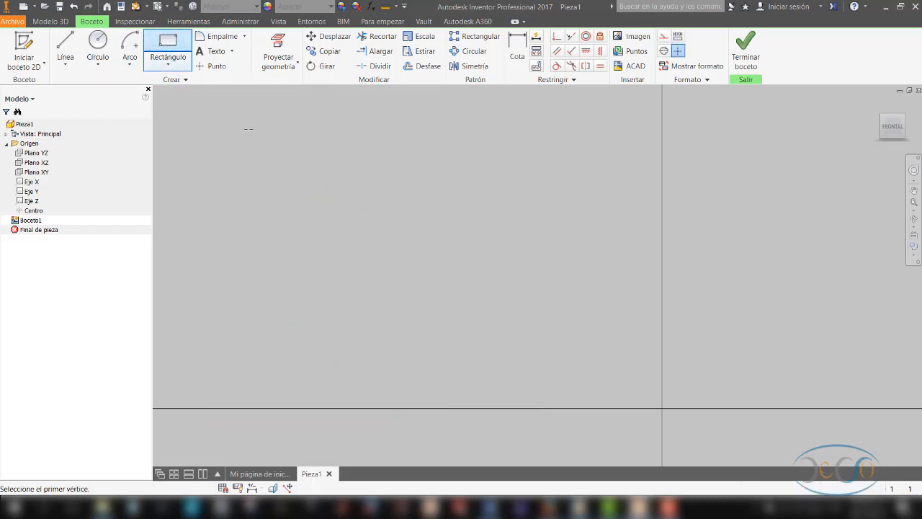
click(325, 184)
click(530, 281)
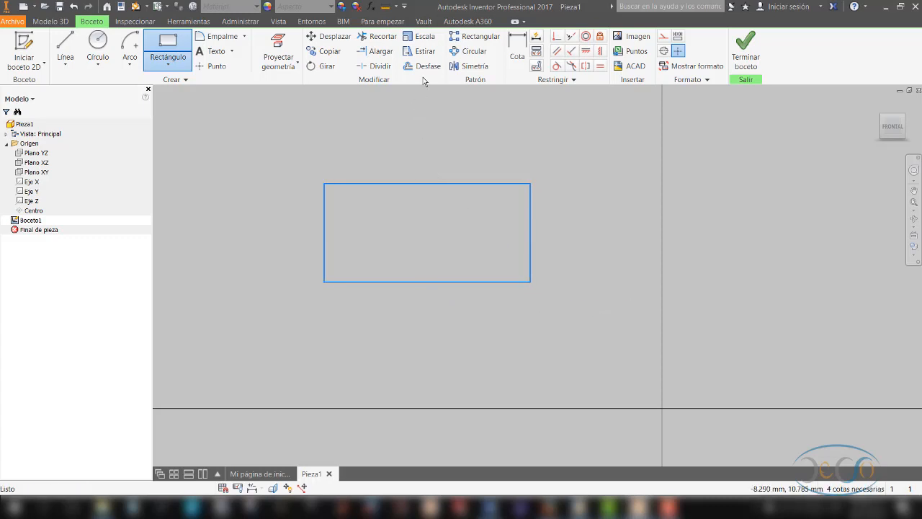
Scale the whole rectangle by a factor of 2, using its upper-left corner as the base point.
click(421, 36)
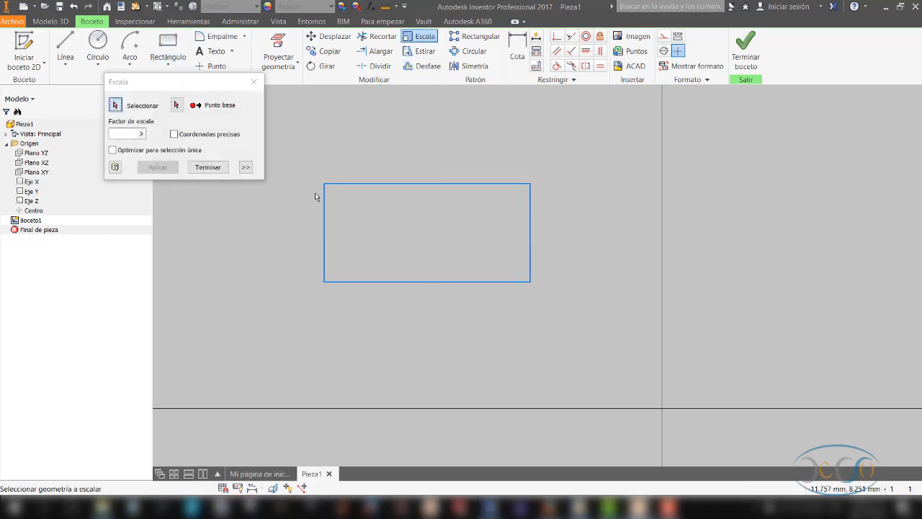
drag(319, 170, 554, 292)
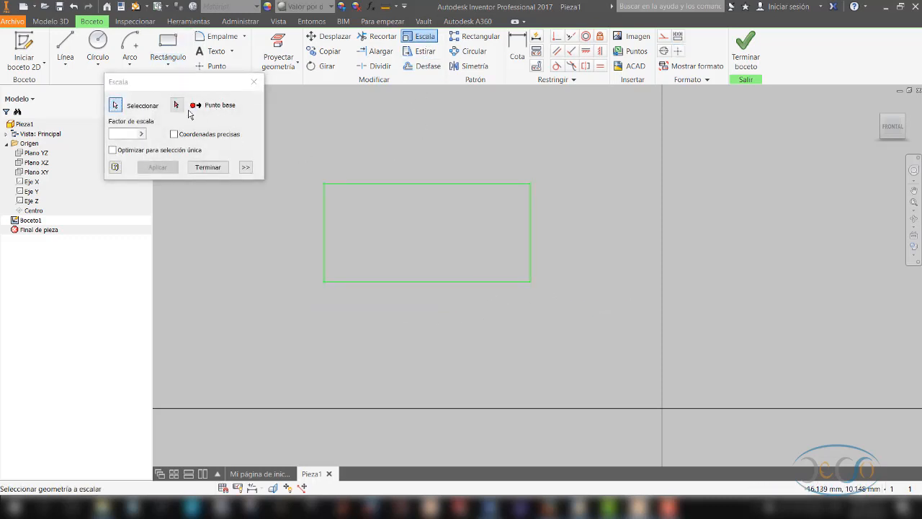
click(177, 105)
click(323, 183)
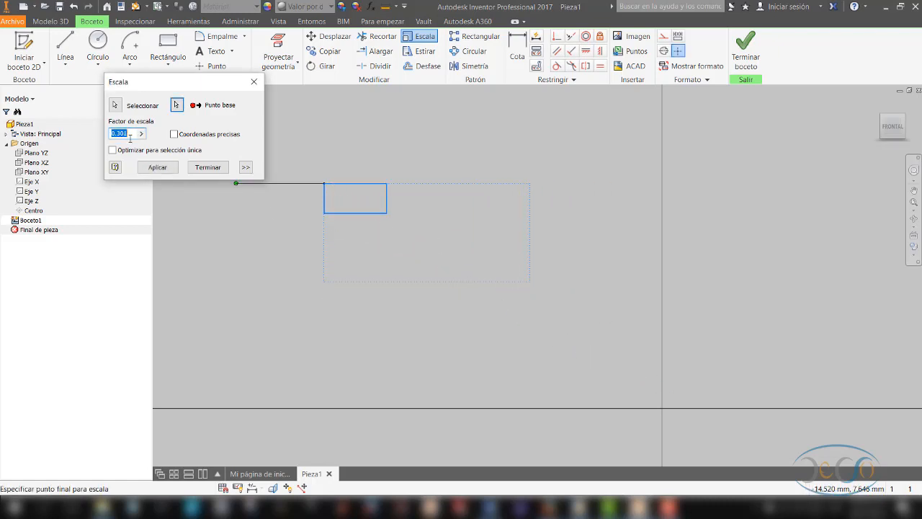
drag(131, 134, 119, 133)
text(2)
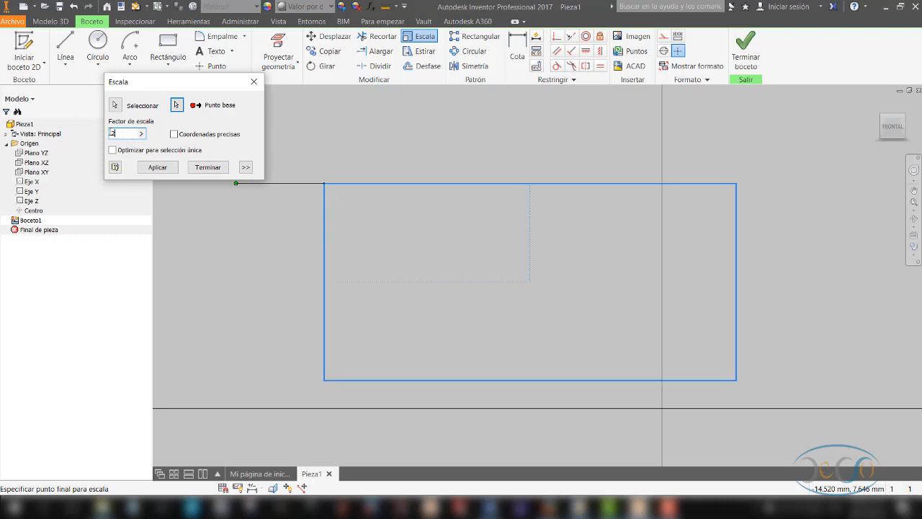
click(155, 167)
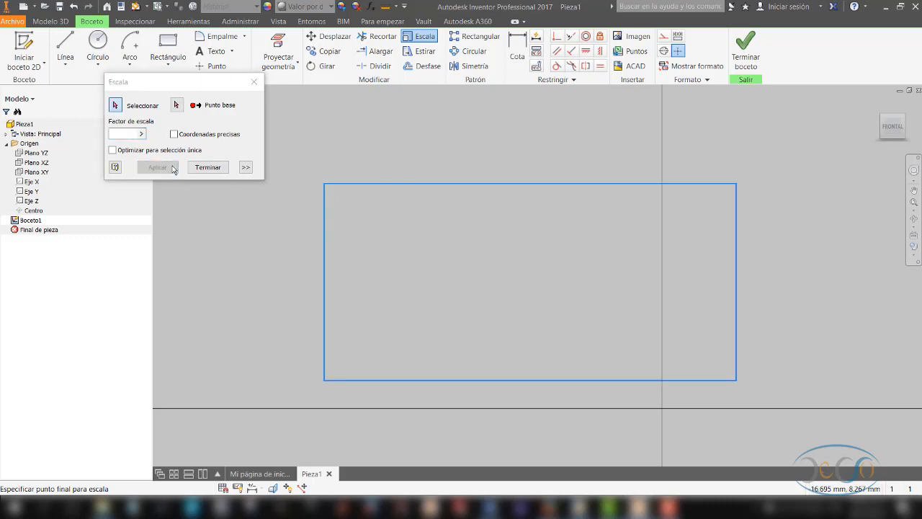
click(210, 167)
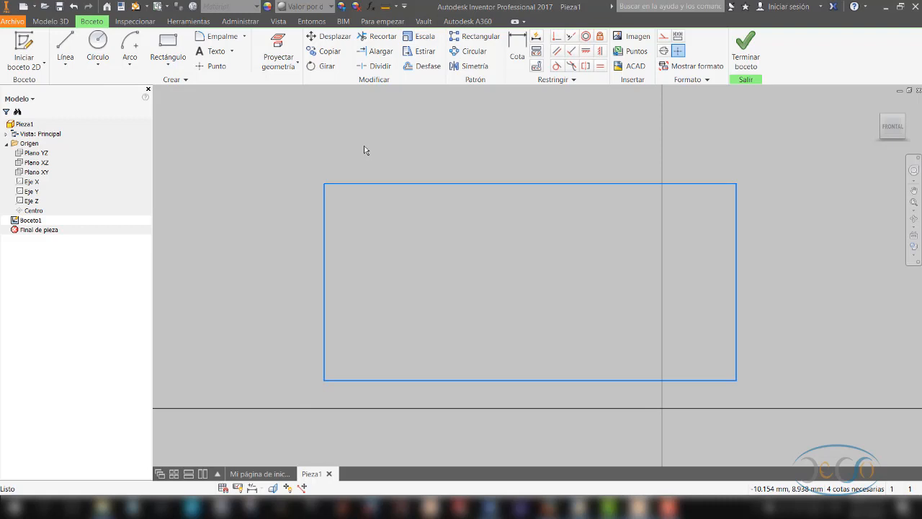
Offset the rectangle outward by about 0.67 mm to form a larger concentric rectangle around it.
click(425, 65)
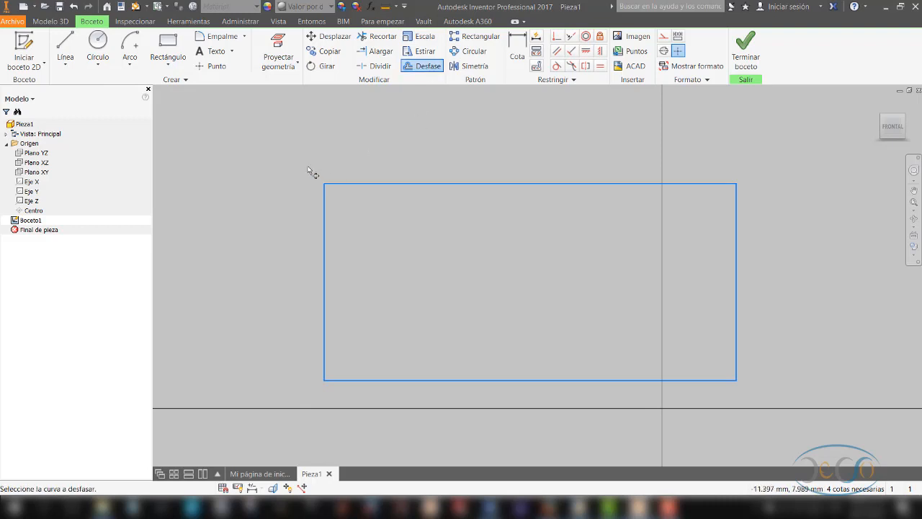
click(402, 184)
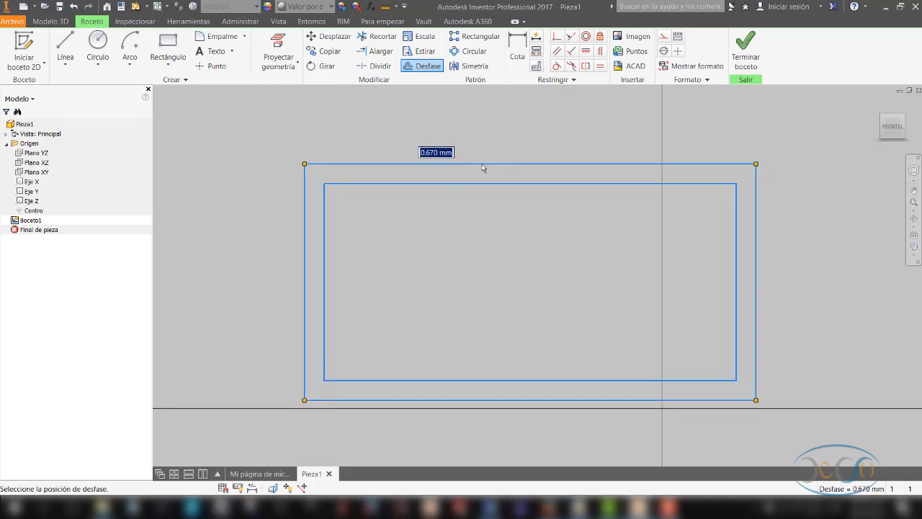
click(483, 168)
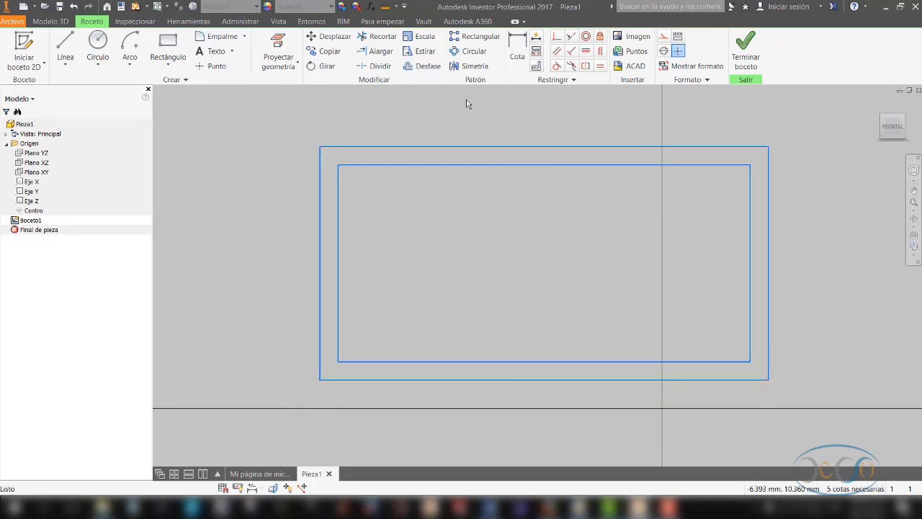
scroll(512, 214, up, 2)
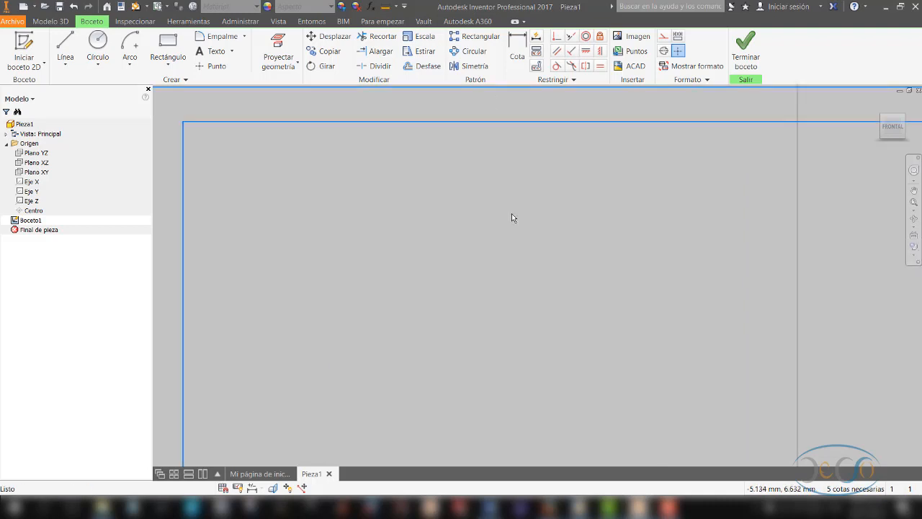
scroll(512, 213, down, 5)
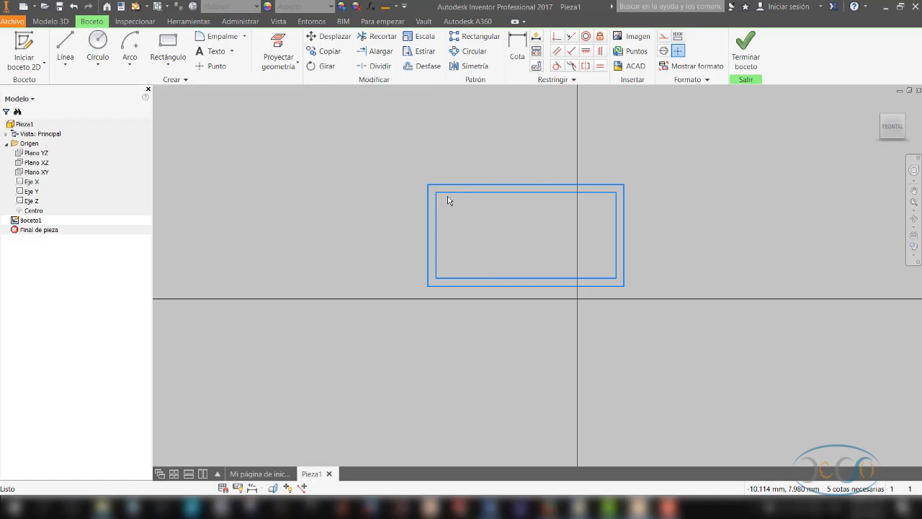
click(470, 67)
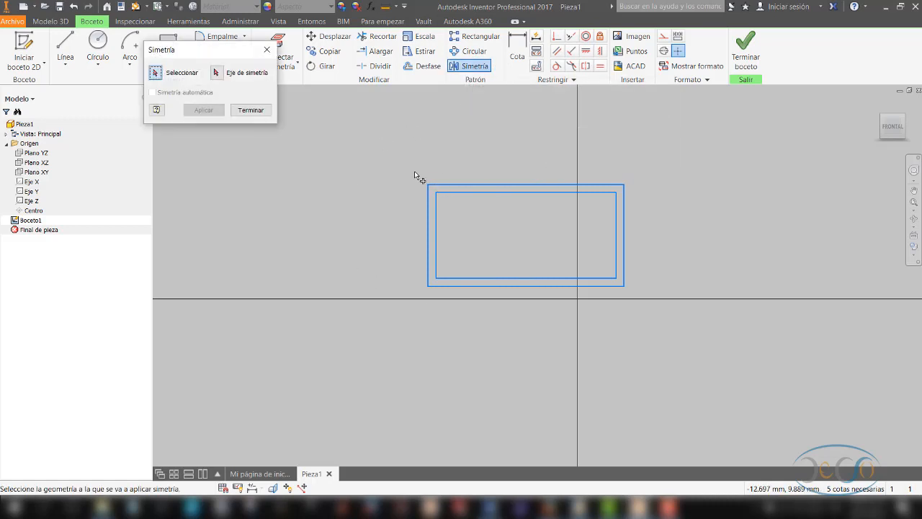
mouse_move(415, 173)
mouse_down()
mouse_move(474, 305)
mouse_move(531, 320)
mouse_move(648, 305)
mouse_up()
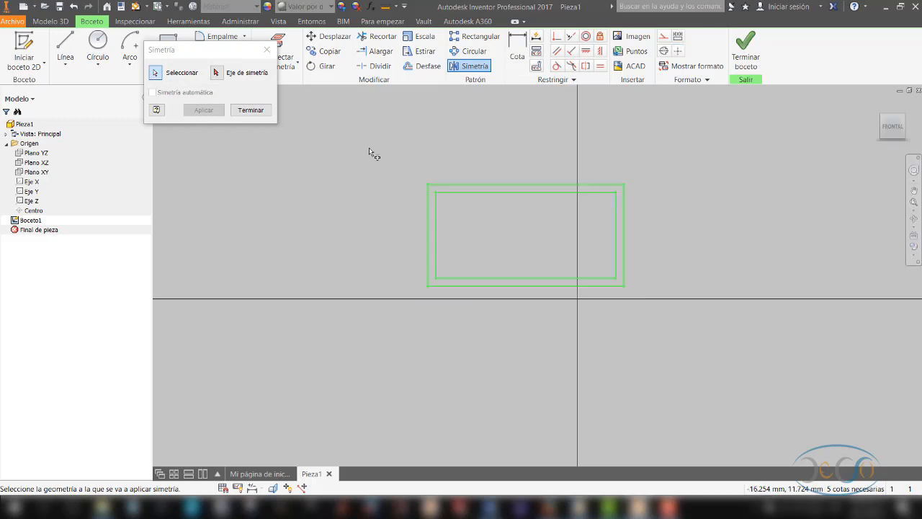
click(249, 110)
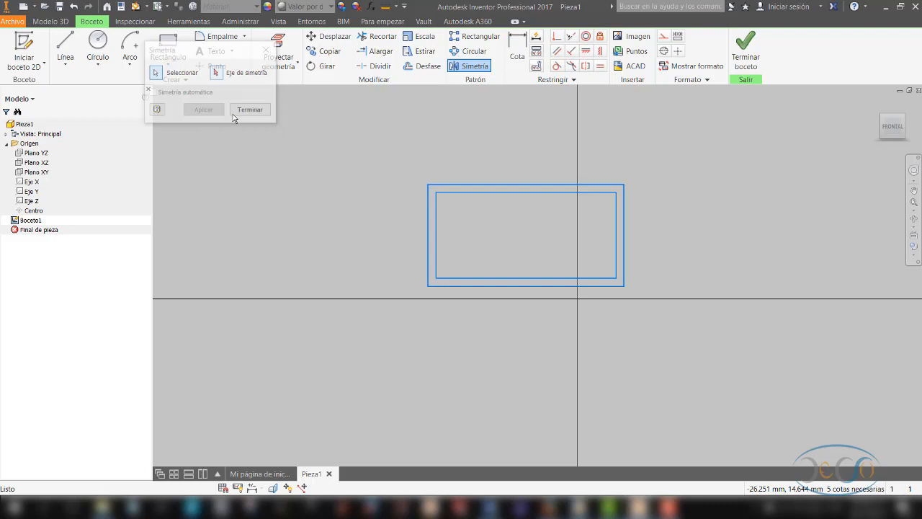
Draw a vertical line just right of the nested rectangles, extending slightly above and below them.
click(78, 55)
click(638, 175)
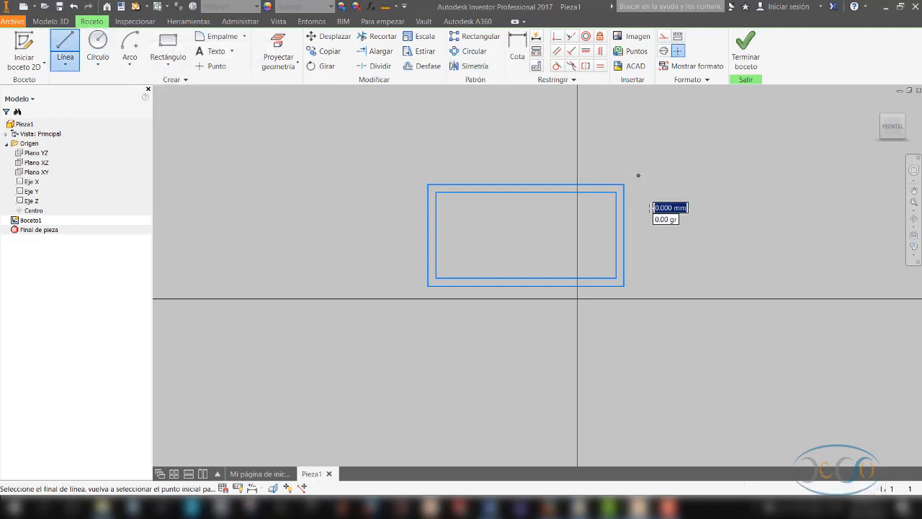
click(638, 299)
key(Escape)
scroll(641, 241, down, 2)
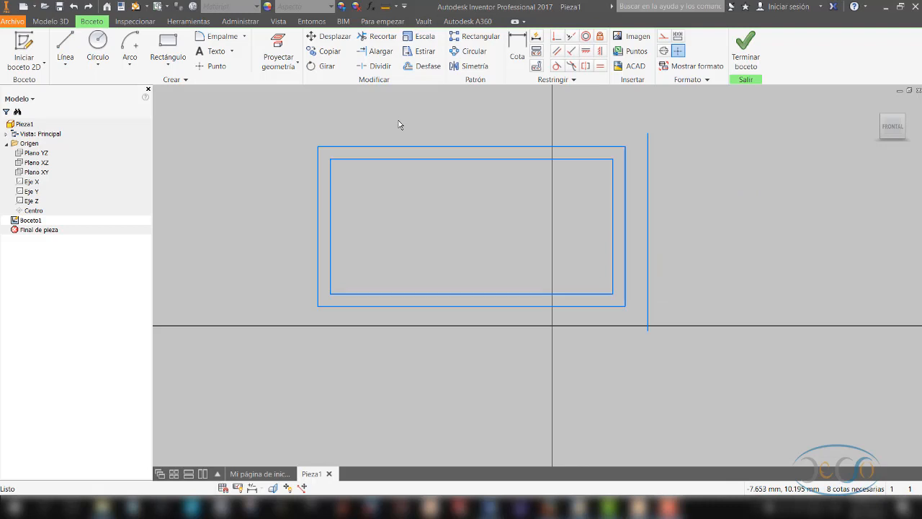
Mirror both nested rectangles about the vertical line on their right.
click(472, 66)
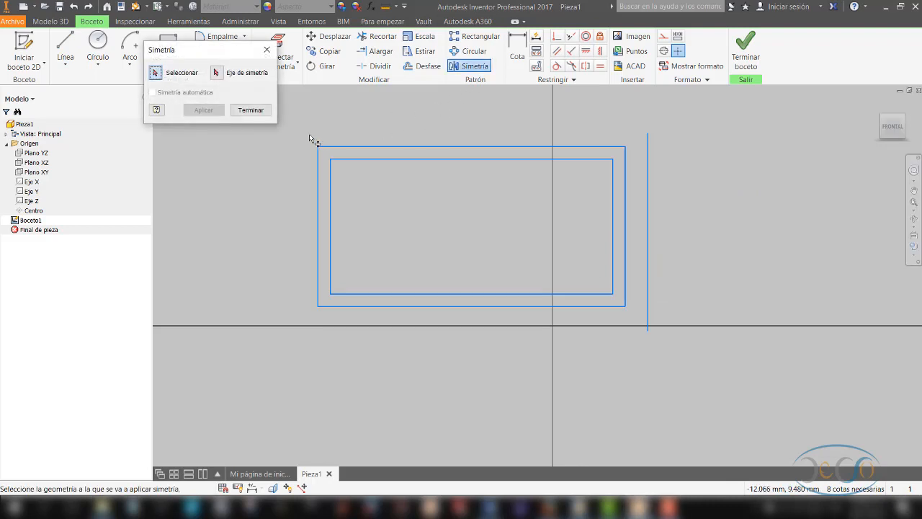
mouse_move(309, 136)
mouse_down()
mouse_move(552, 145)
mouse_move(637, 250)
mouse_move(632, 318)
mouse_up()
click(227, 76)
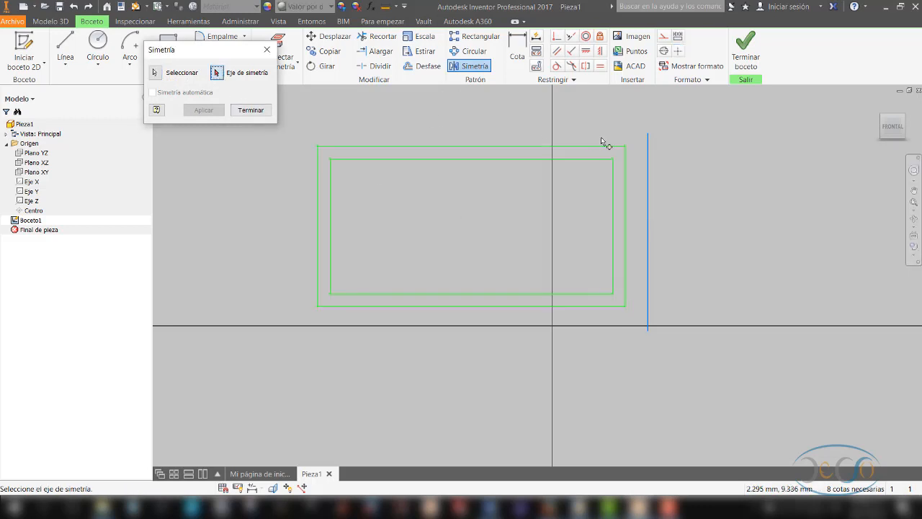
click(648, 148)
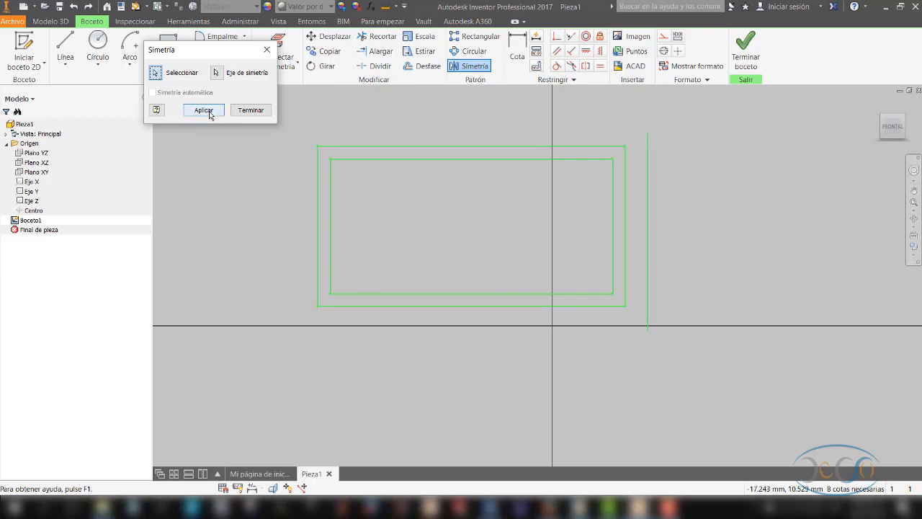
click(203, 110)
scroll(707, 229, down, 4)
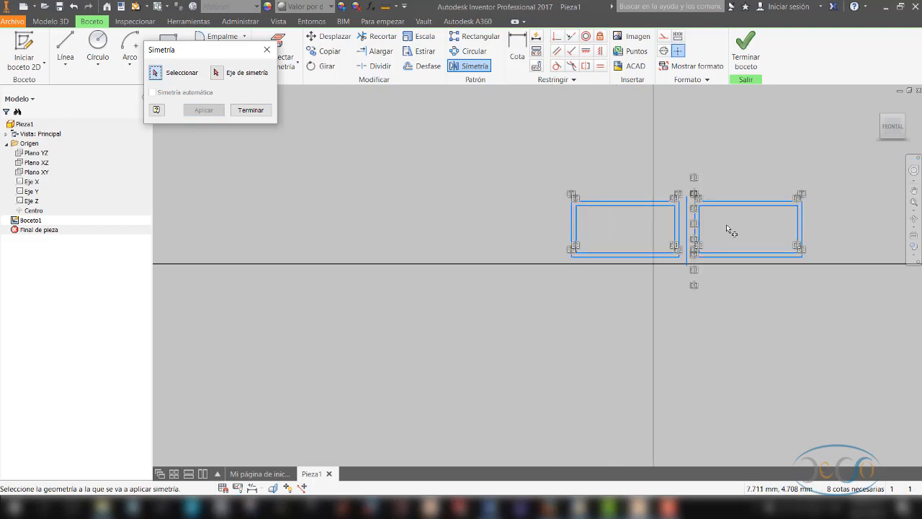
scroll(742, 226, up, 3)
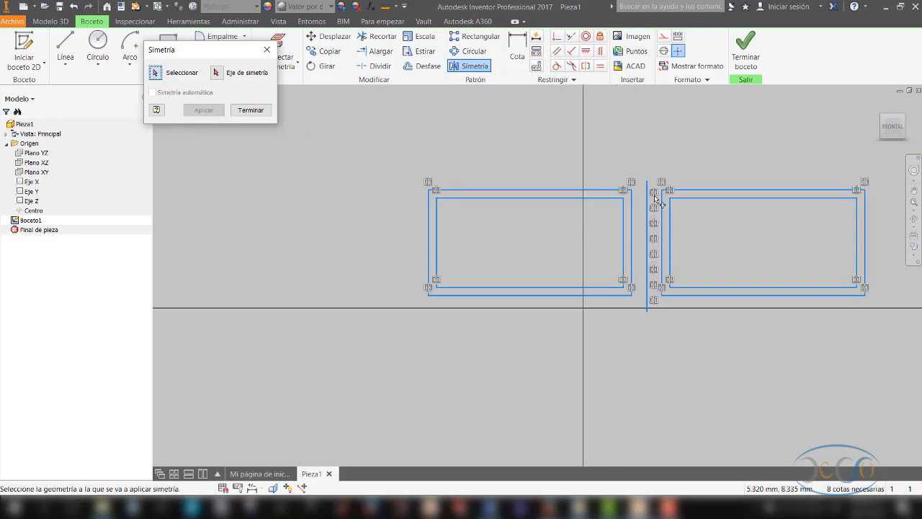
click(256, 110)
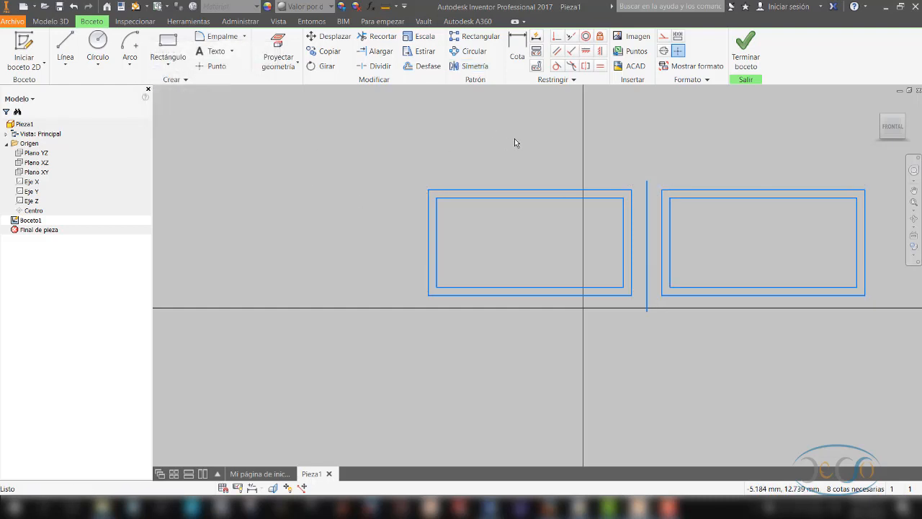
Undo the mirror, and clear the vertical line and both nested rectangles from the sketch.
key(ctrl+z)
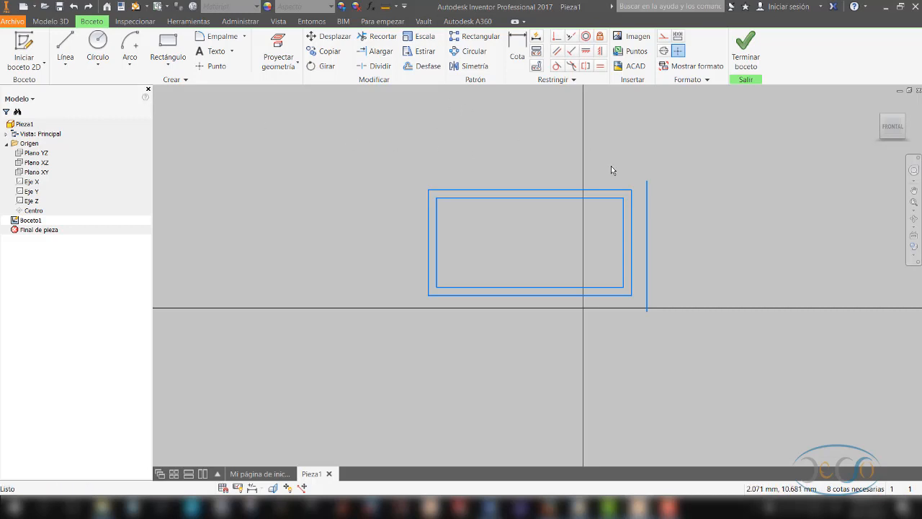
click(647, 208)
key(Delete)
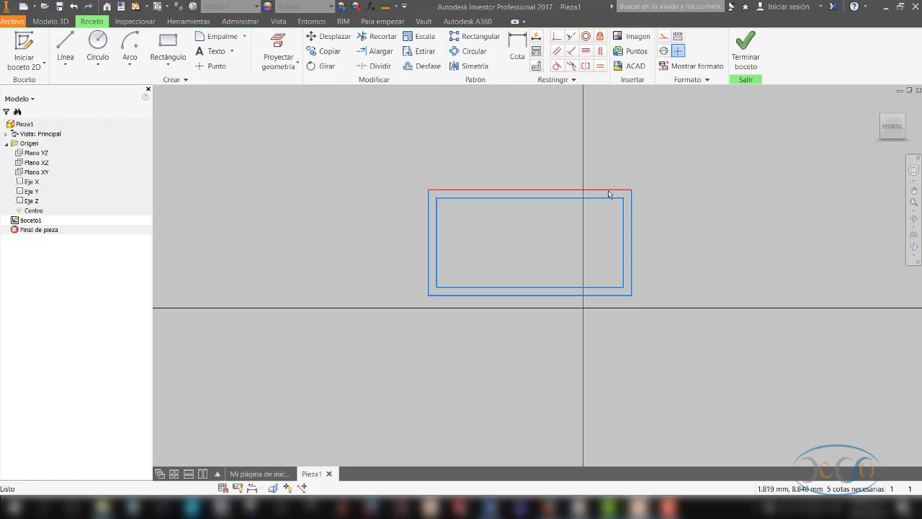
mouse_move(694, 158)
mouse_down()
mouse_move(477, 319)
mouse_move(392, 336)
mouse_up()
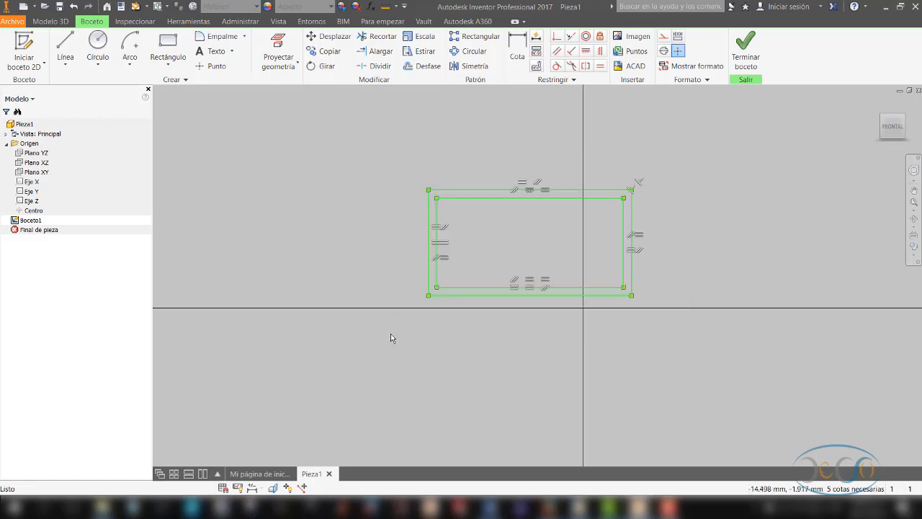
key(Delete)
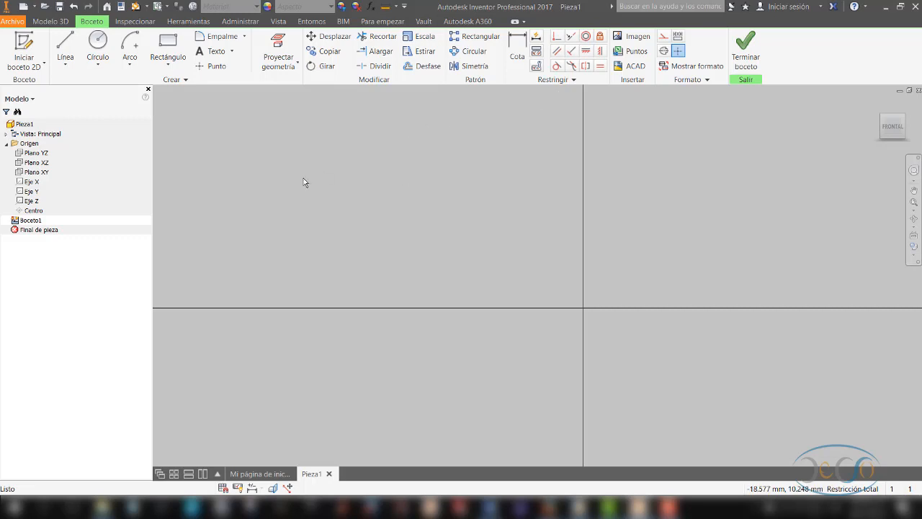
Draw a closed irregular quadrilateral of four connected slanted lines above and left of the origin.
click(64, 47)
click(372, 221)
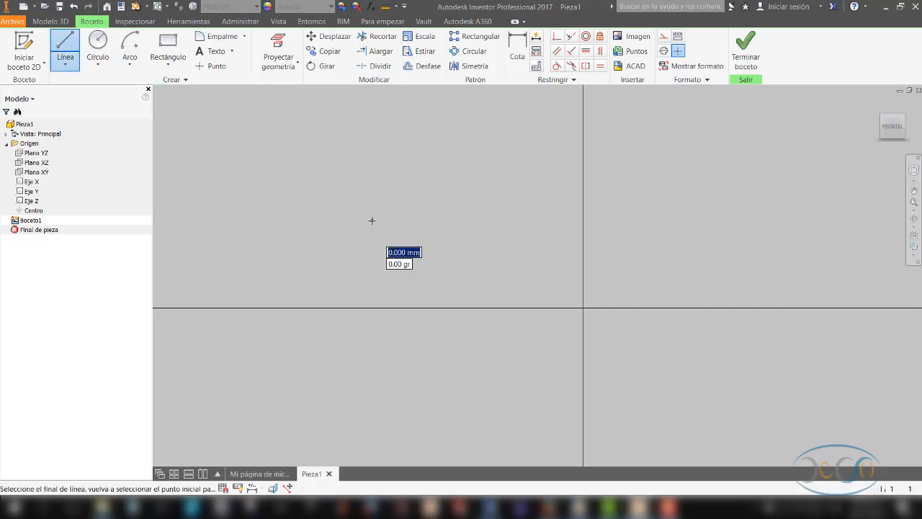
click(523, 300)
click(582, 149)
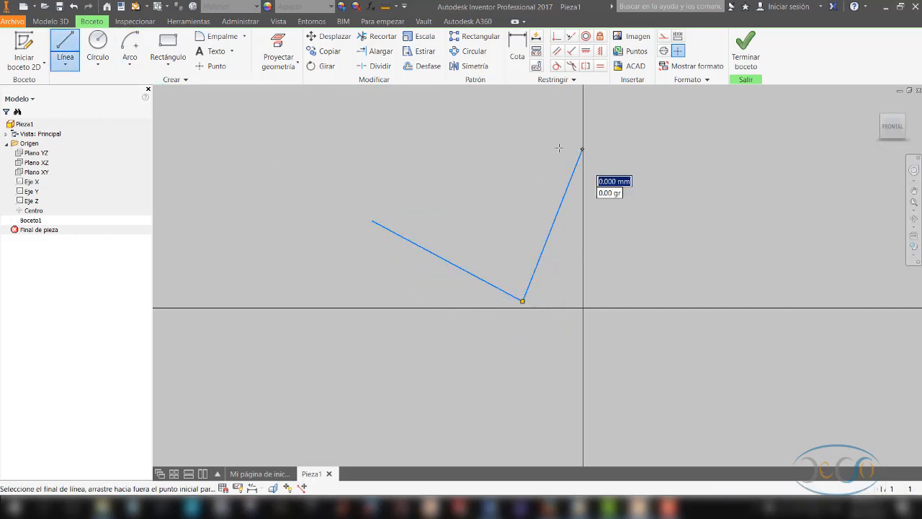
click(429, 122)
click(372, 221)
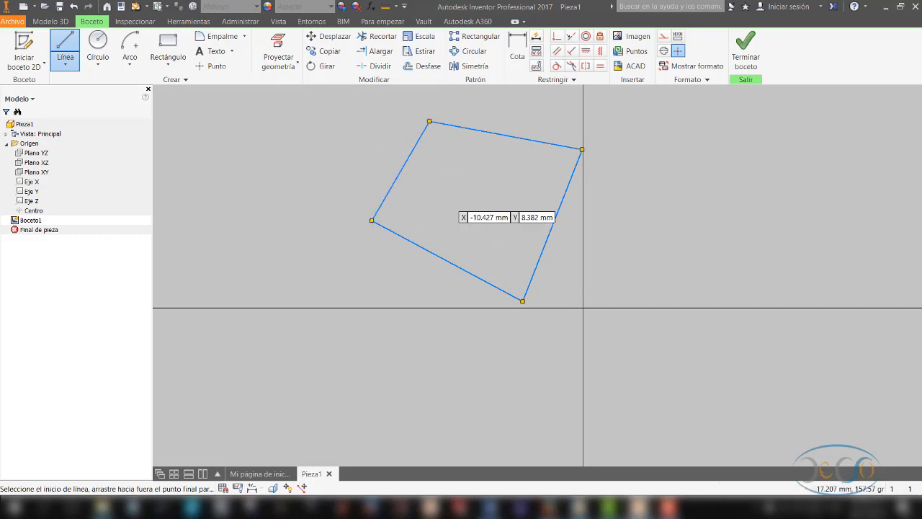
key(Escape)
Draw a wide two-point rectangle to the right of the irregular quadrilateral, above the horizontal axis.
click(168, 45)
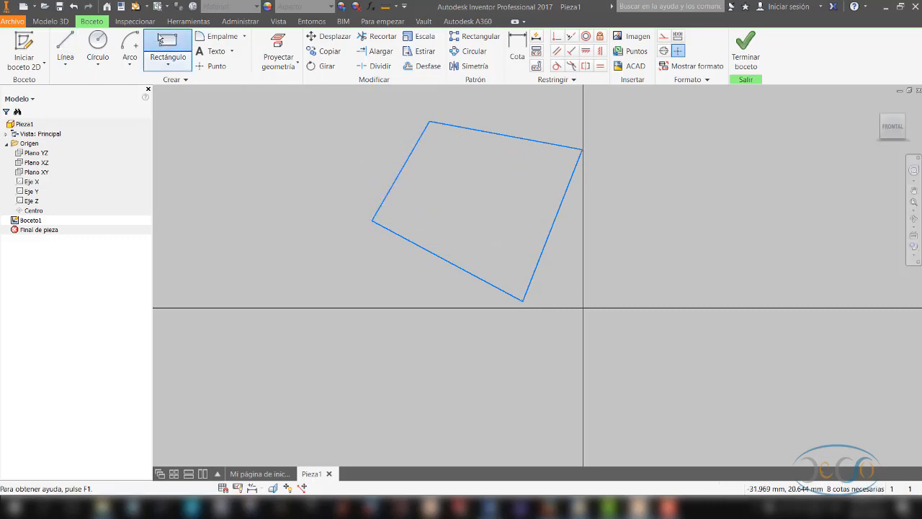
click(625, 185)
click(827, 260)
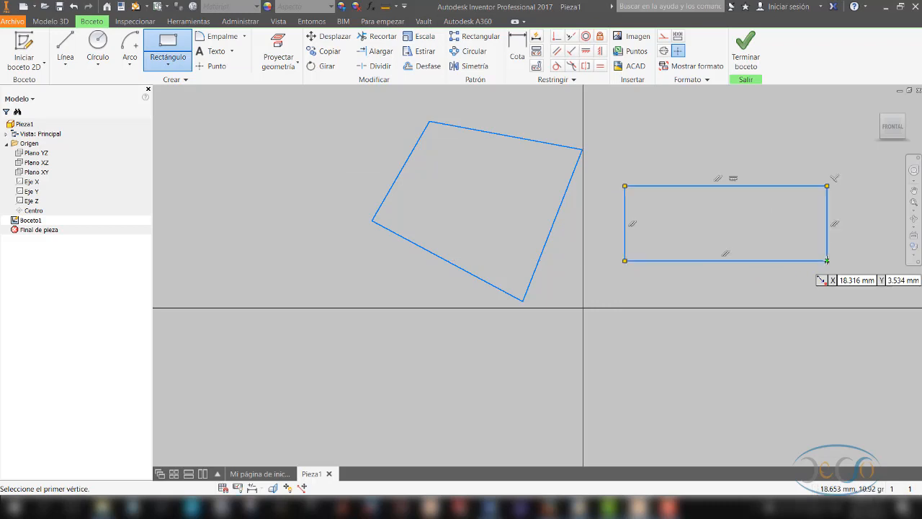
key(Escape)
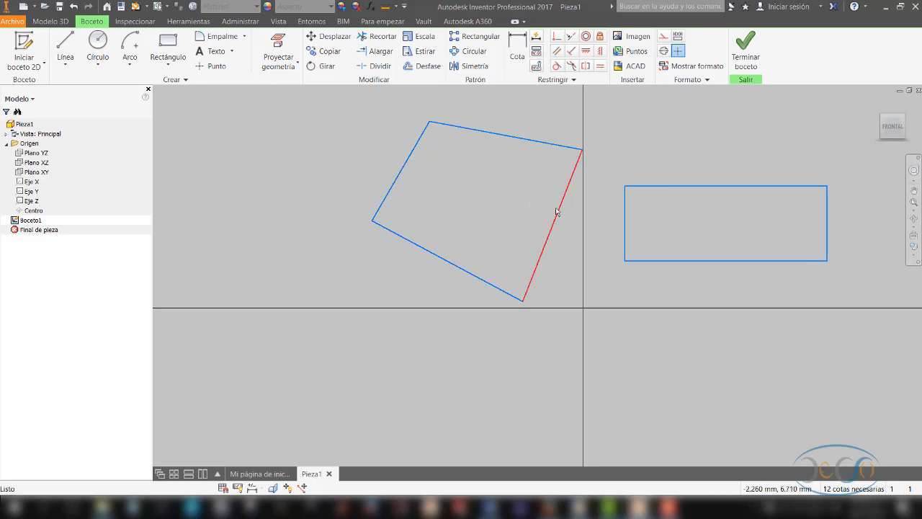
Apply parallel constraints between both pairs of opposite sides of the irregular quadrilateral.
click(556, 51)
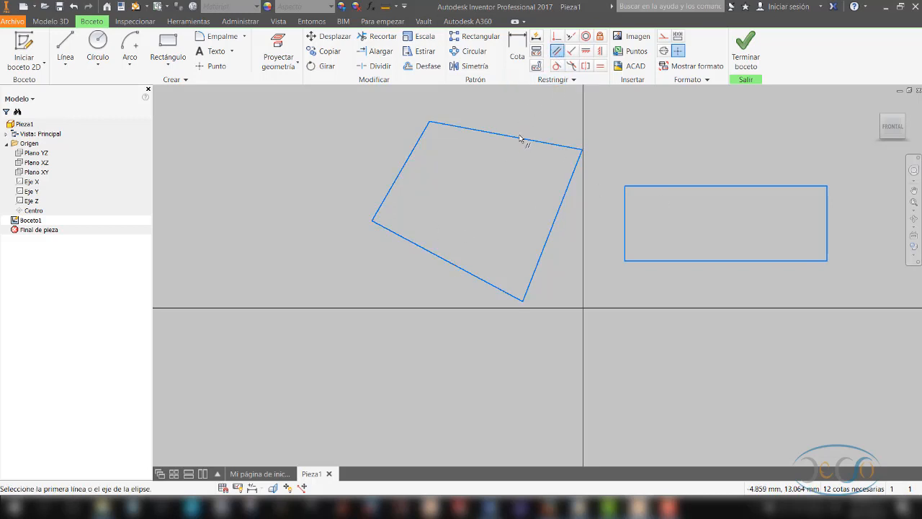
click(521, 139)
click(435, 256)
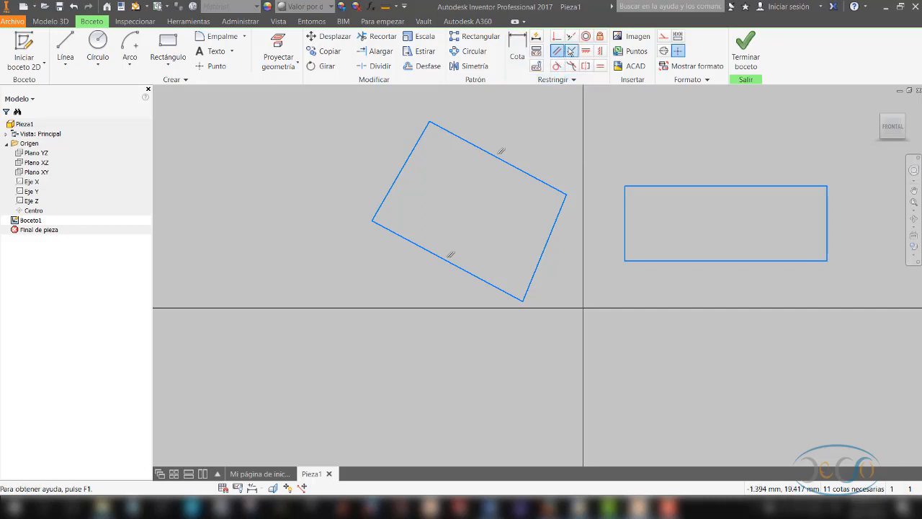
click(409, 154)
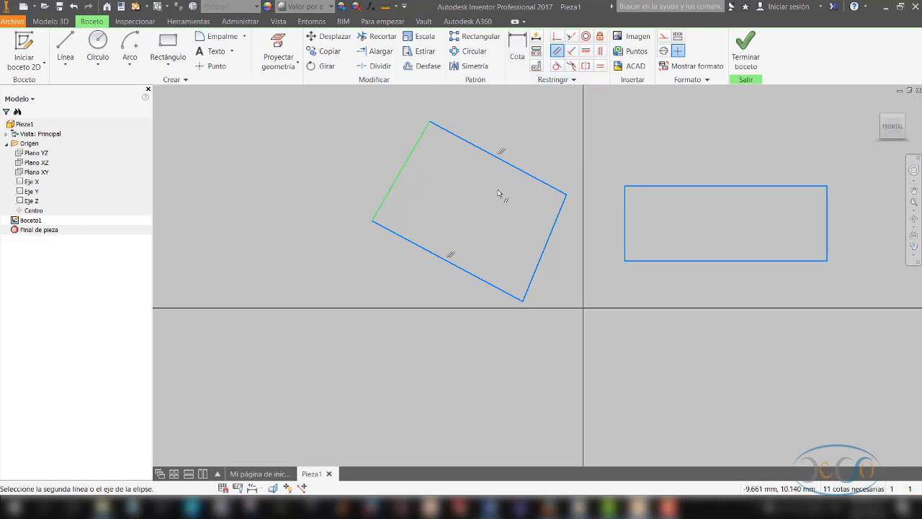
click(555, 232)
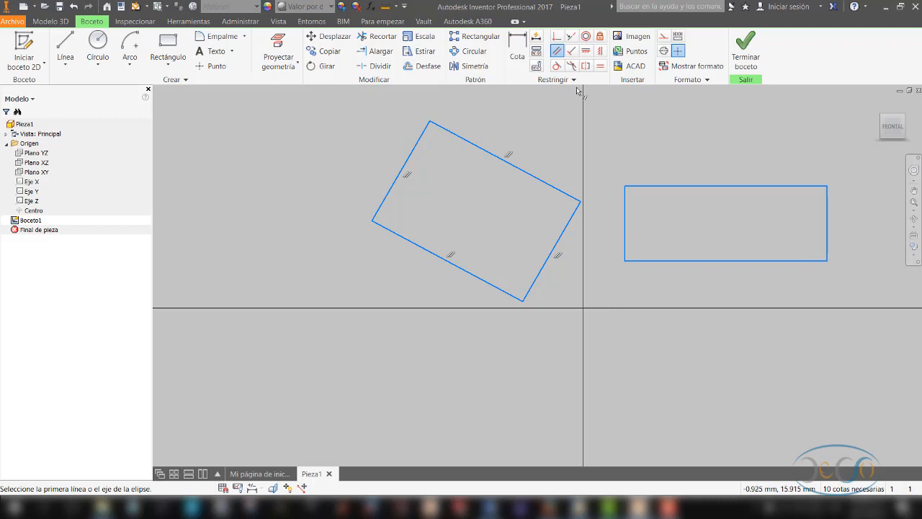
Constrain the quadrilateral's upper side to be horizontal and its right side to be vertical.
click(586, 51)
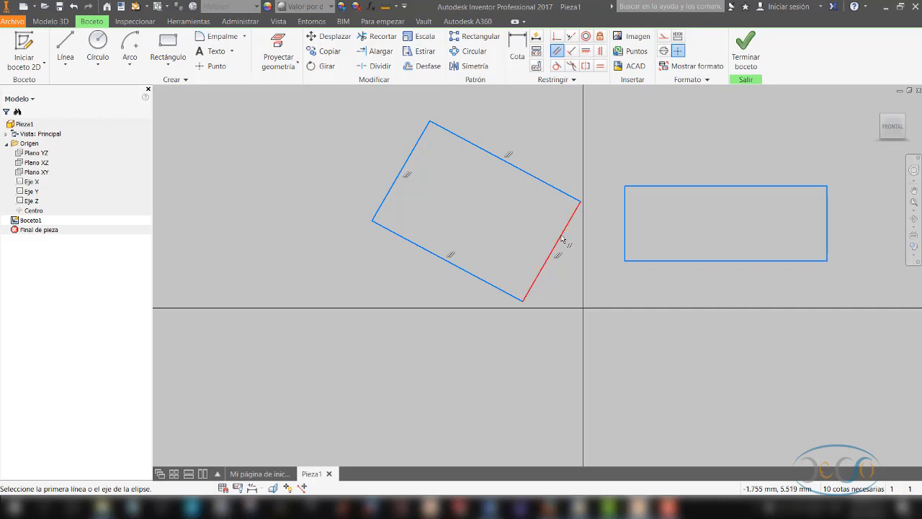
click(586, 51)
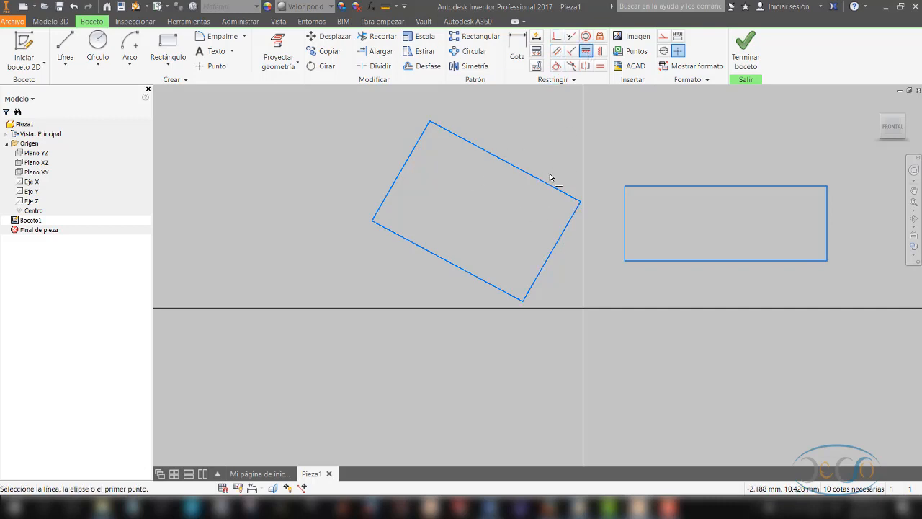
click(545, 182)
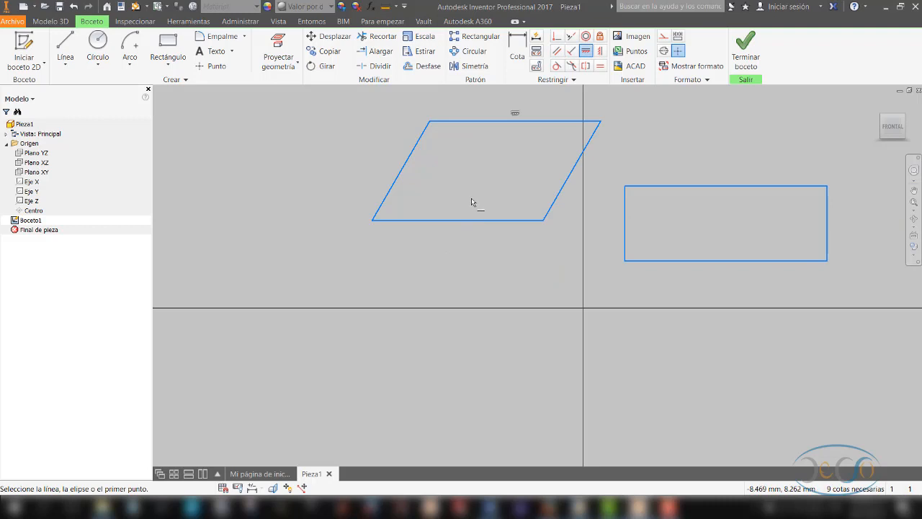
click(599, 50)
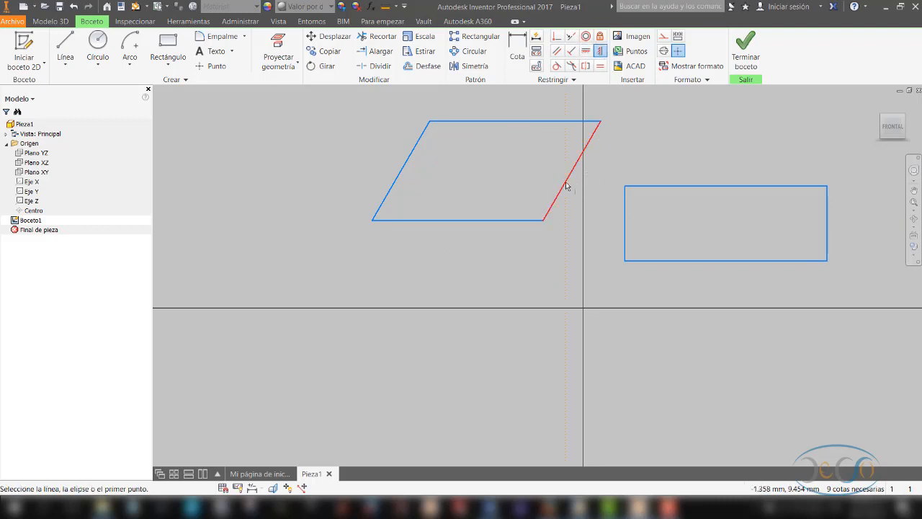
click(566, 186)
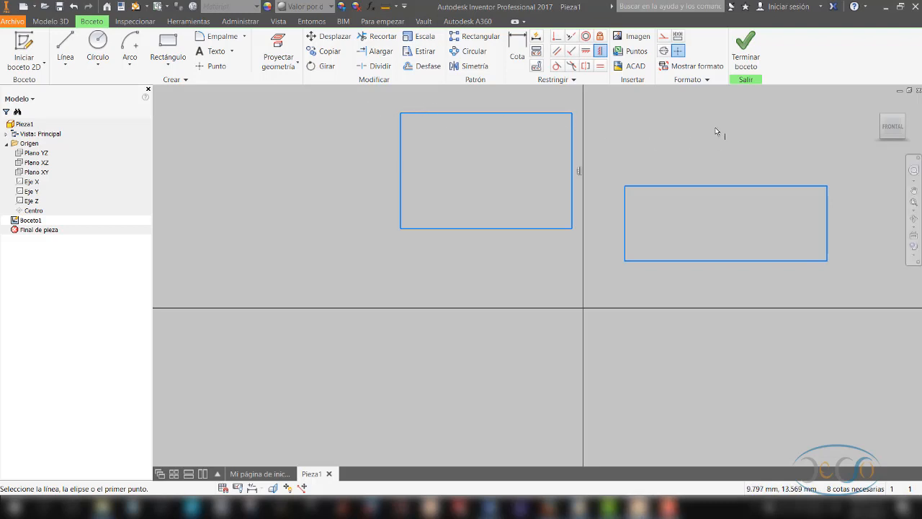
key(Escape)
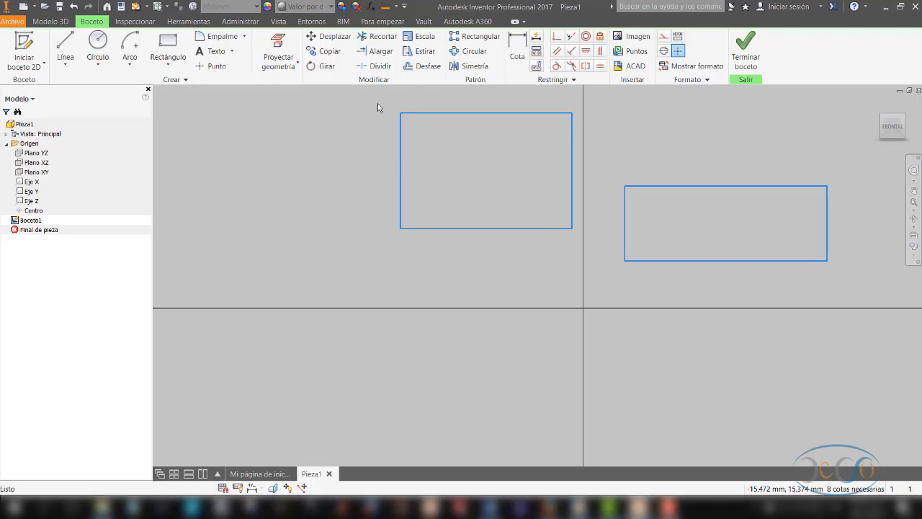
Delete both closed shapes from the sketch and draw a new two-point rectangle above and left of the origin.
mouse_move(377, 105)
mouse_down()
mouse_move(696, 163)
mouse_move(845, 296)
mouse_up()
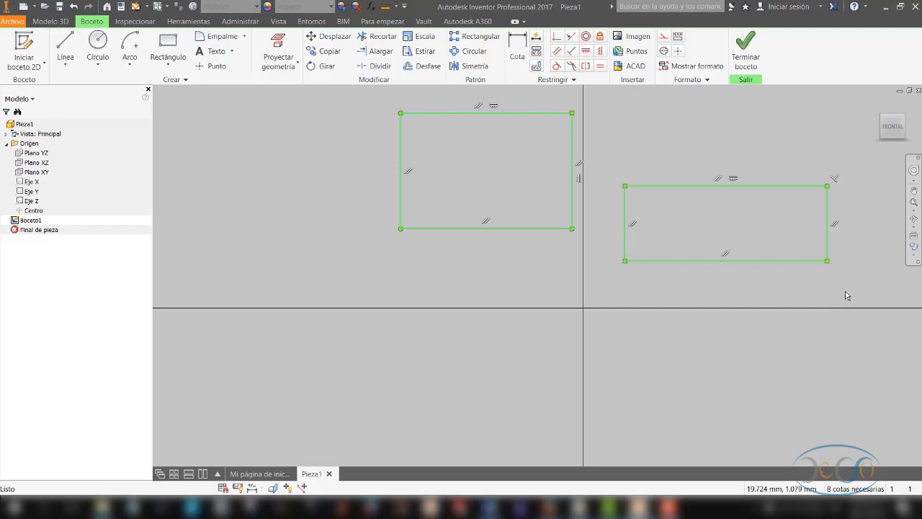
key(Delete)
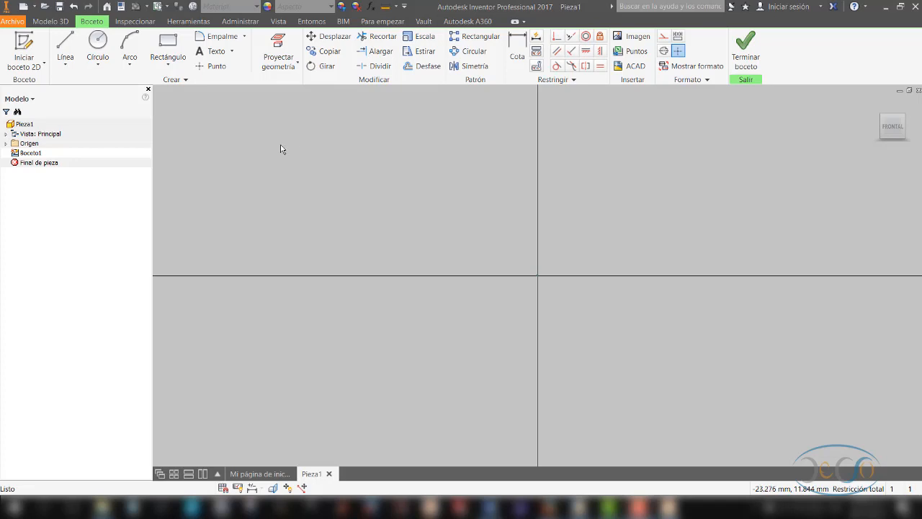
click(168, 50)
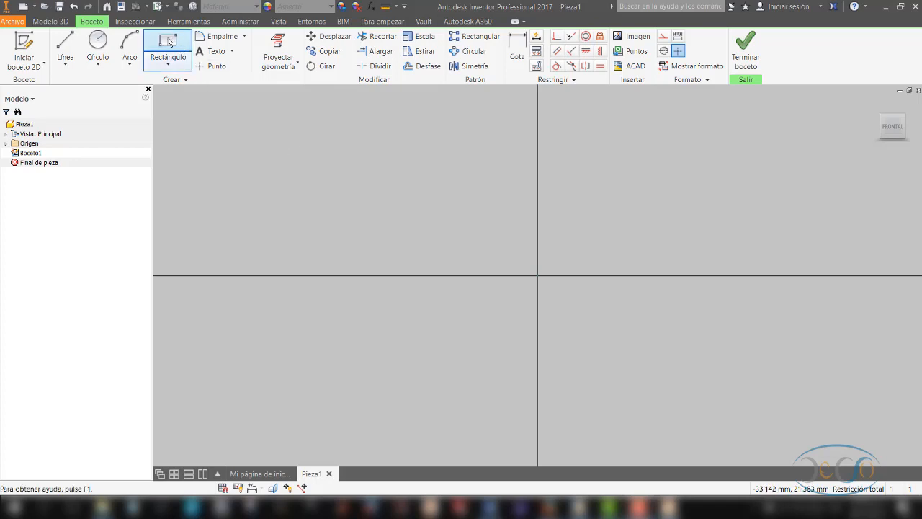
click(361, 164)
click(503, 236)
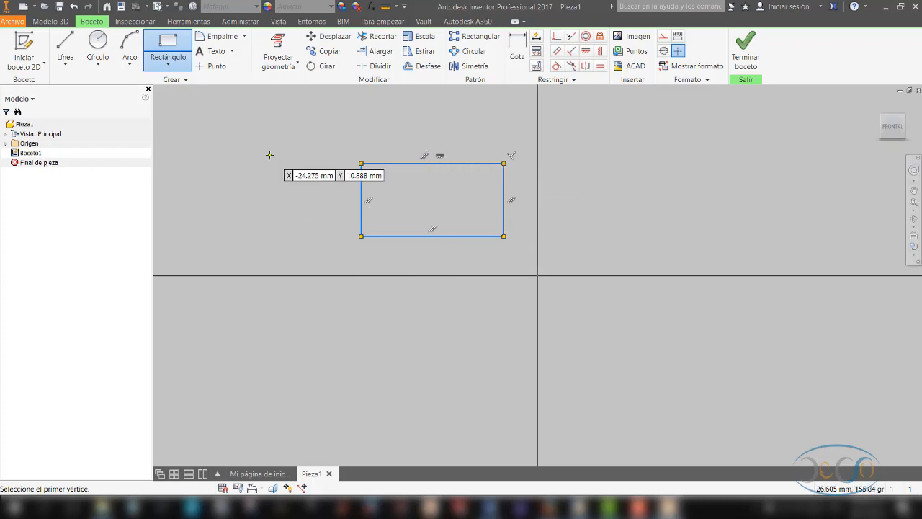
key(Escape)
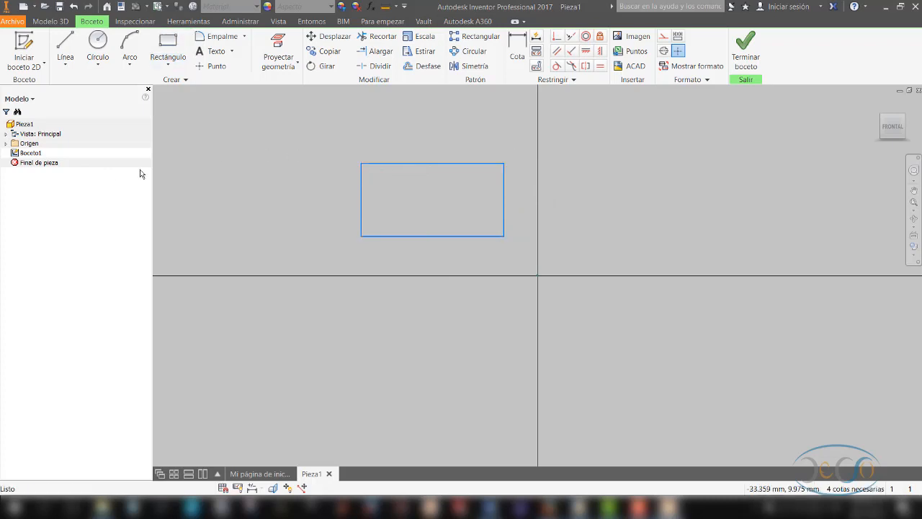
Show all constraints of Boceto1 and hide them again, twice in a row.
right_click(30, 153)
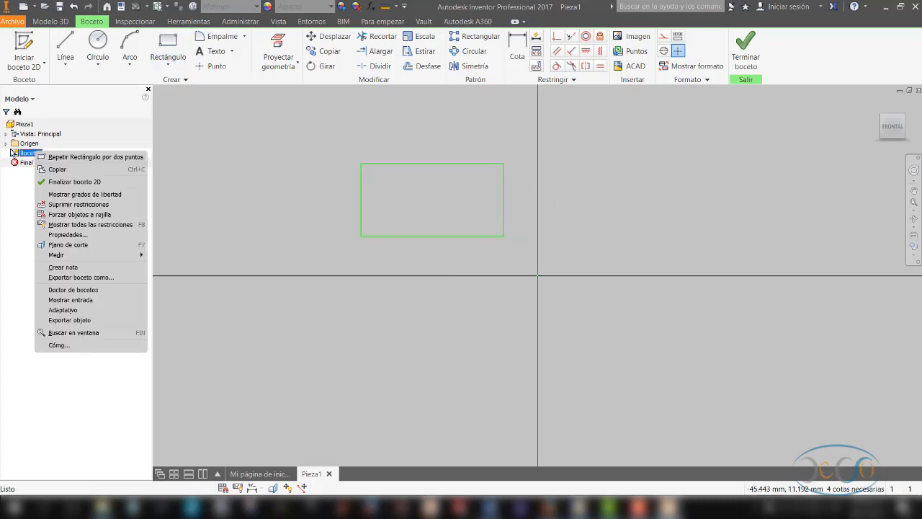
click(90, 226)
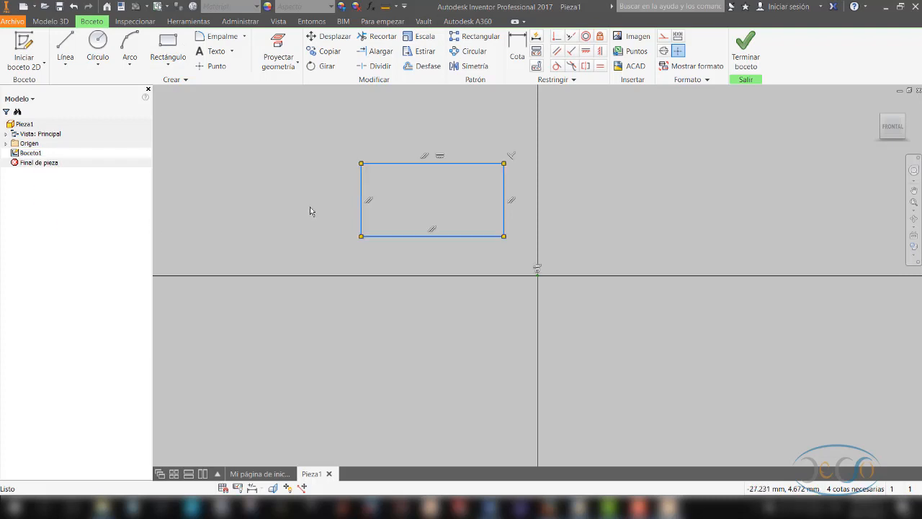
right_click(36, 154)
click(89, 226)
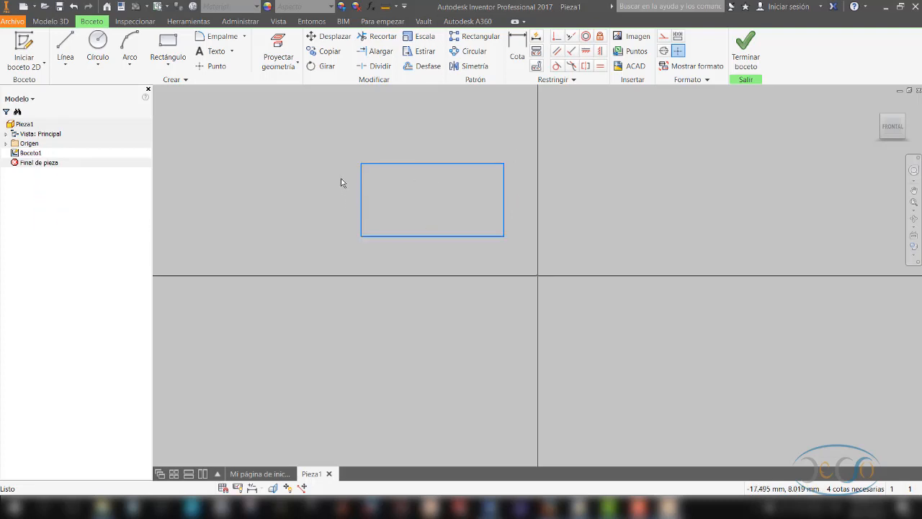
key(F8)
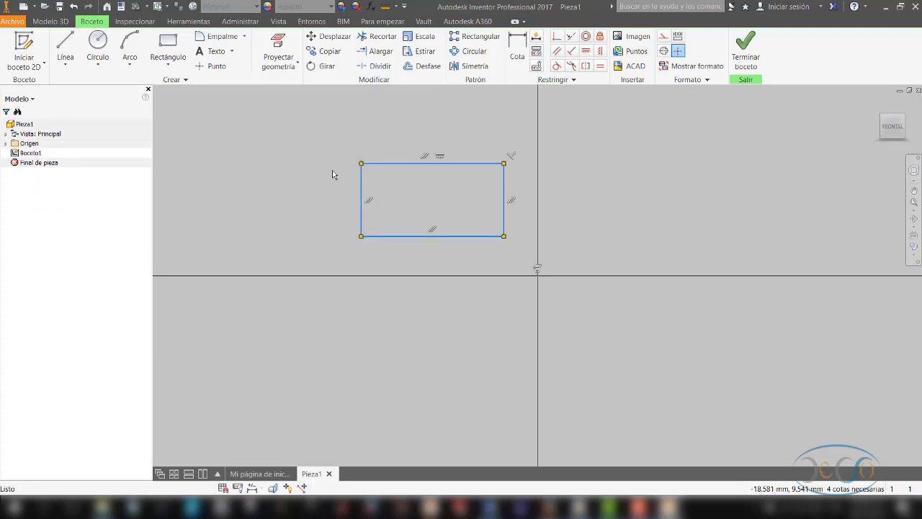
right_click(38, 156)
click(75, 228)
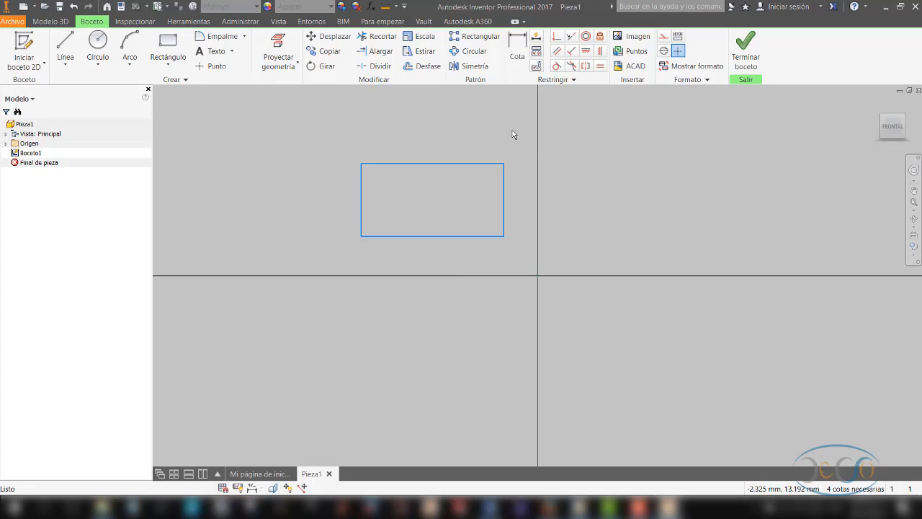
Dimension the rectangle's top edge and set its length to 10 mm.
key(d)
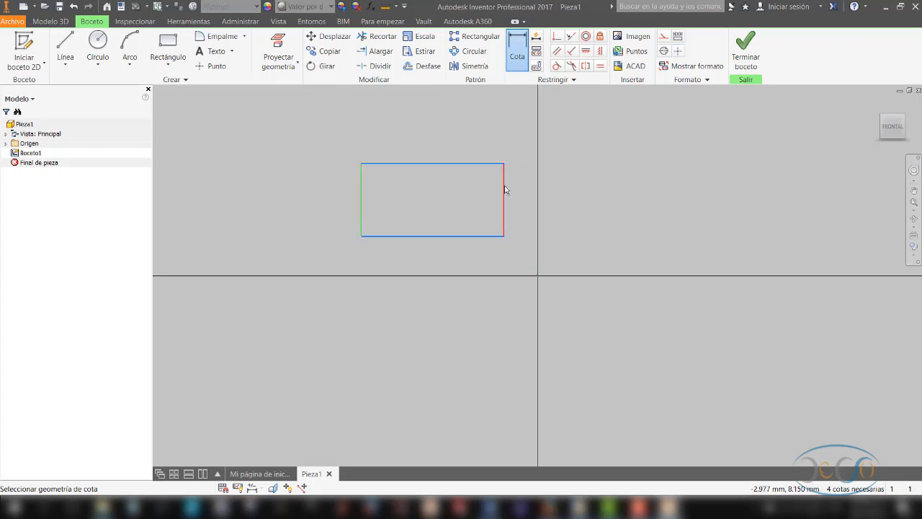
click(461, 164)
click(428, 140)
text(10)
key(Return)
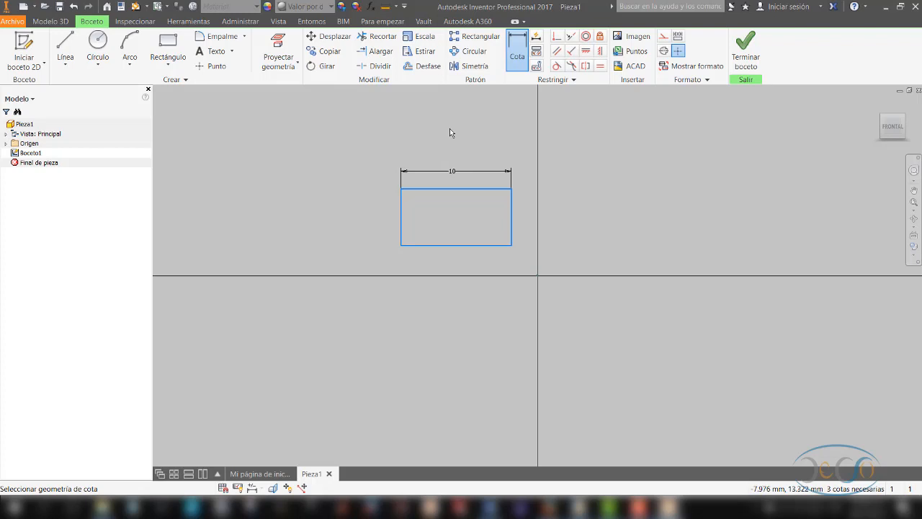
Expand the Origen folder, and dimension the vertical distance from the origin to the rectangle's top edge as 10 mm.
double_click(37, 144)
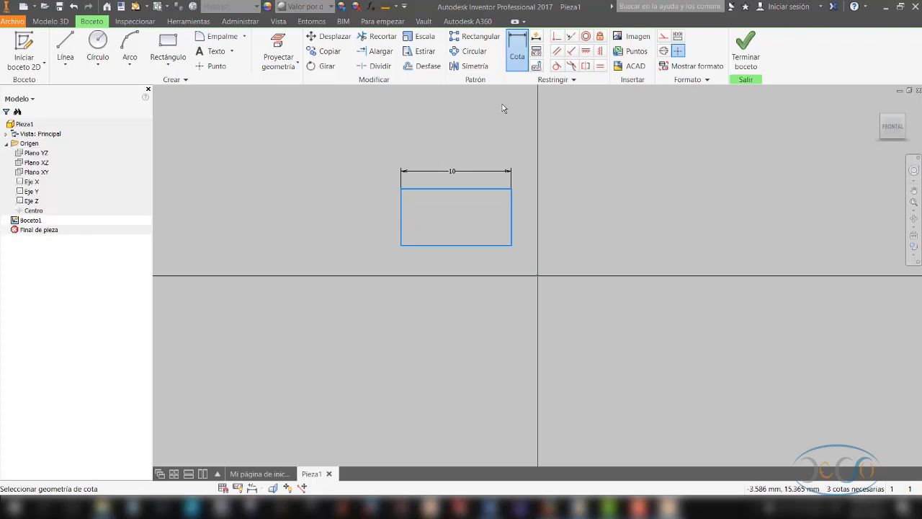
click(490, 188)
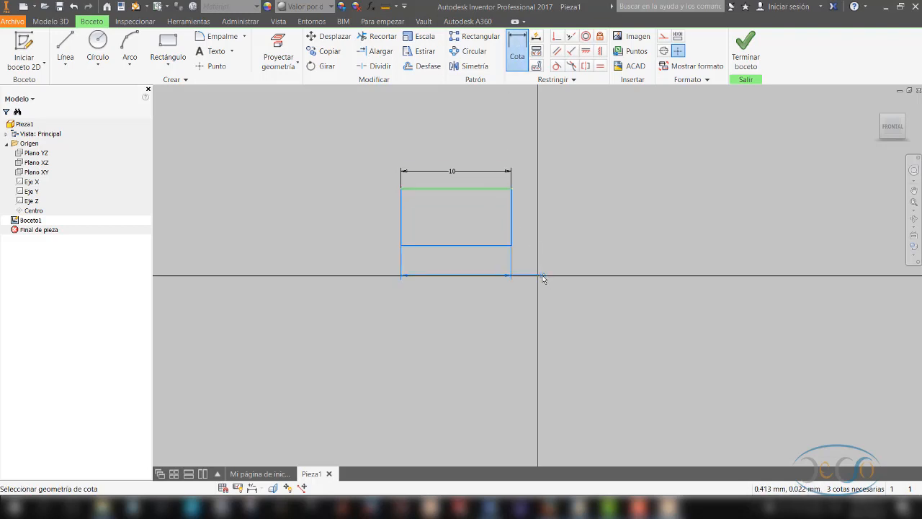
click(537, 275)
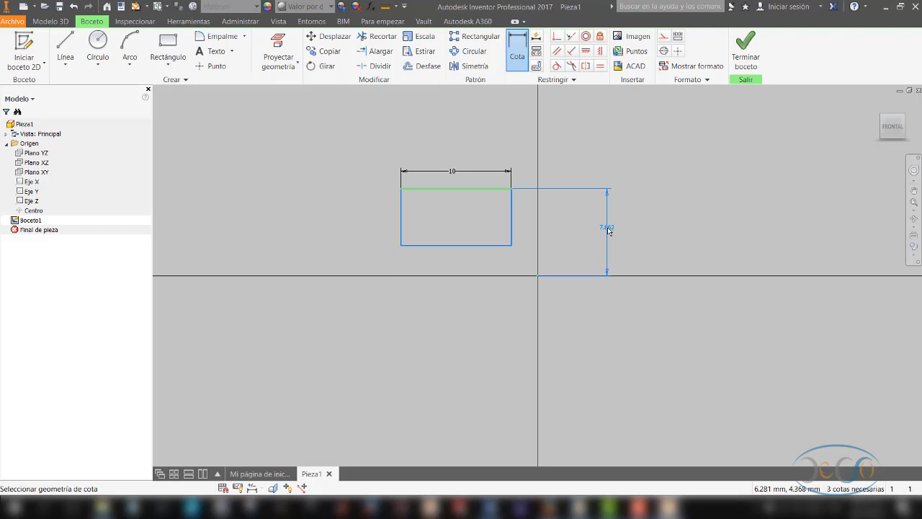
click(608, 229)
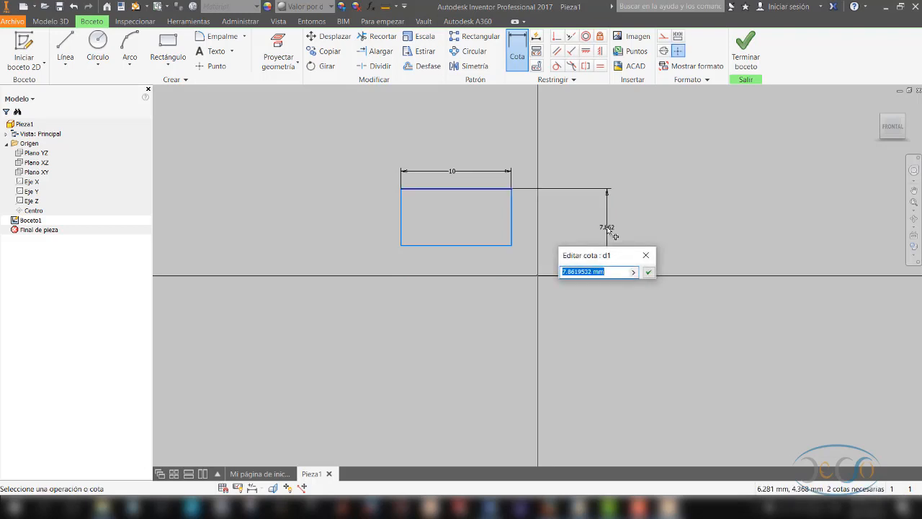
text(10)
key(Return)
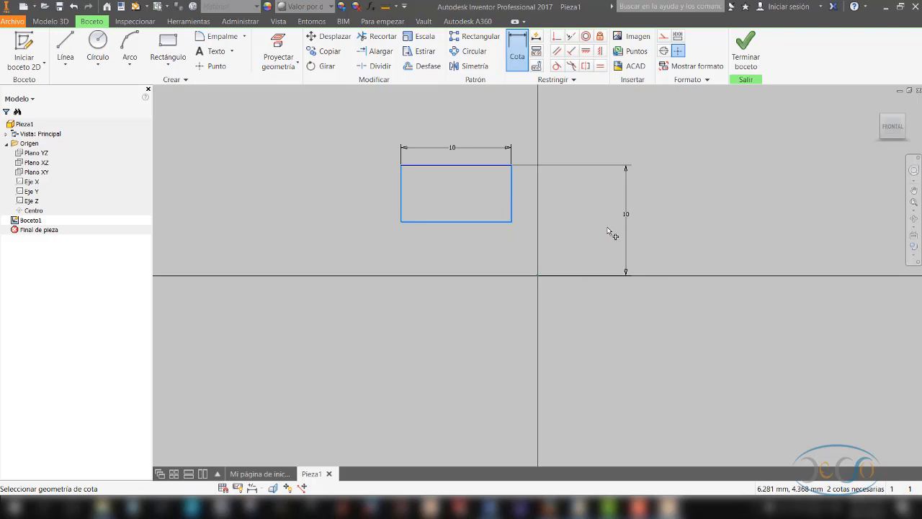
key(Escape)
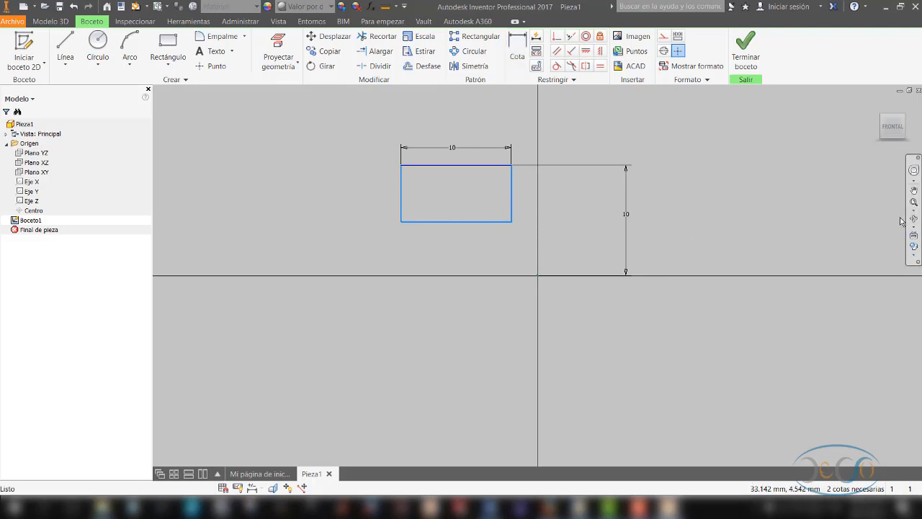
Try to move the rectangle's top edge upward, and shift its right edge slightly to the left.
scroll(536, 175, up, 2)
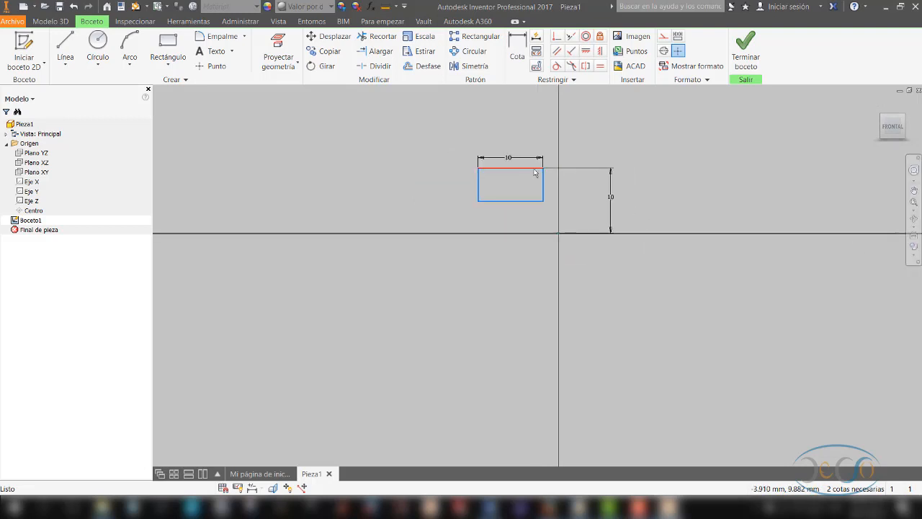
scroll(536, 175, down, 5)
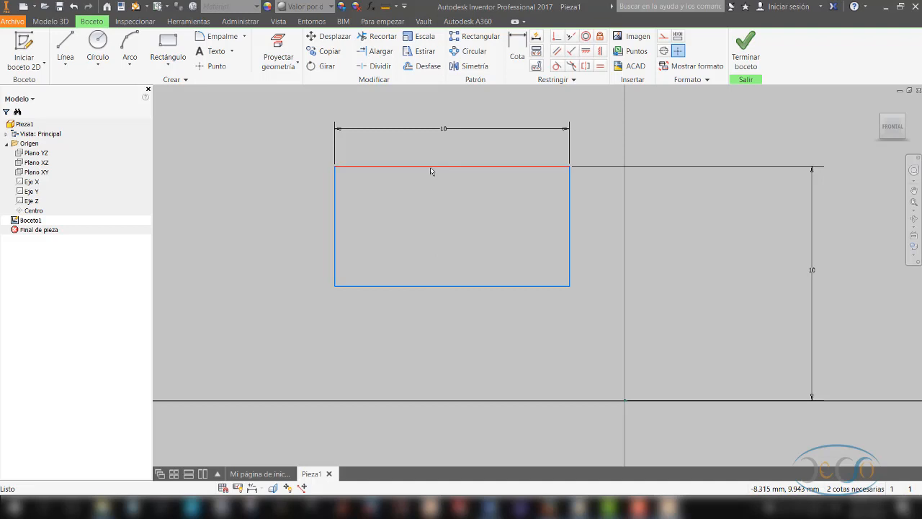
mouse_move(432, 167)
mouse_down()
mouse_move(436, 157)
mouse_move(435, 182)
mouse_move(435, 154)
mouse_up()
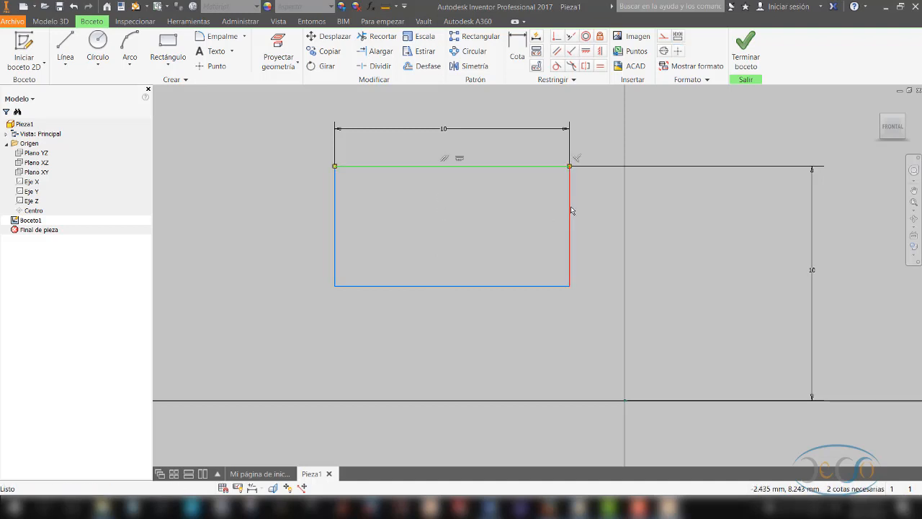
drag(573, 209, 550, 216)
click(503, 233)
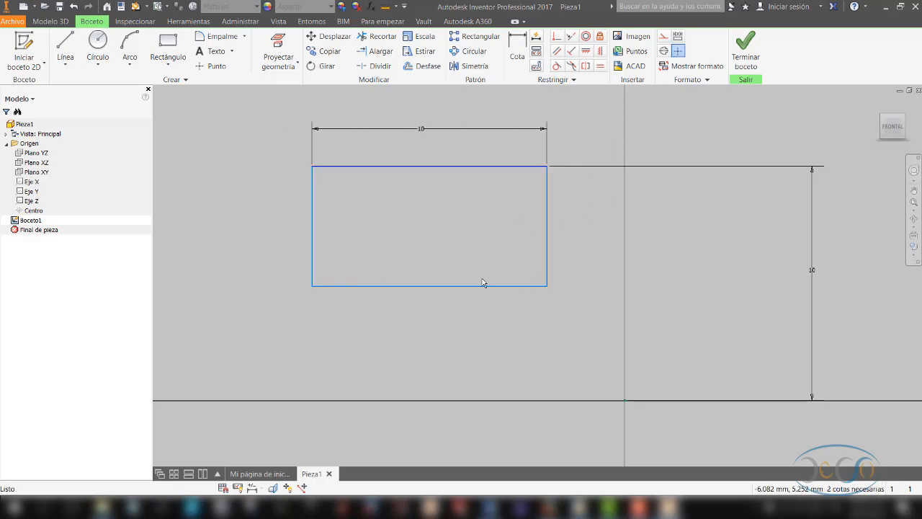
Stretch the rectangle downward by moving its bottom edge below the horizontal axis.
drag(484, 290, 482, 446)
scroll(468, 371, down, 5)
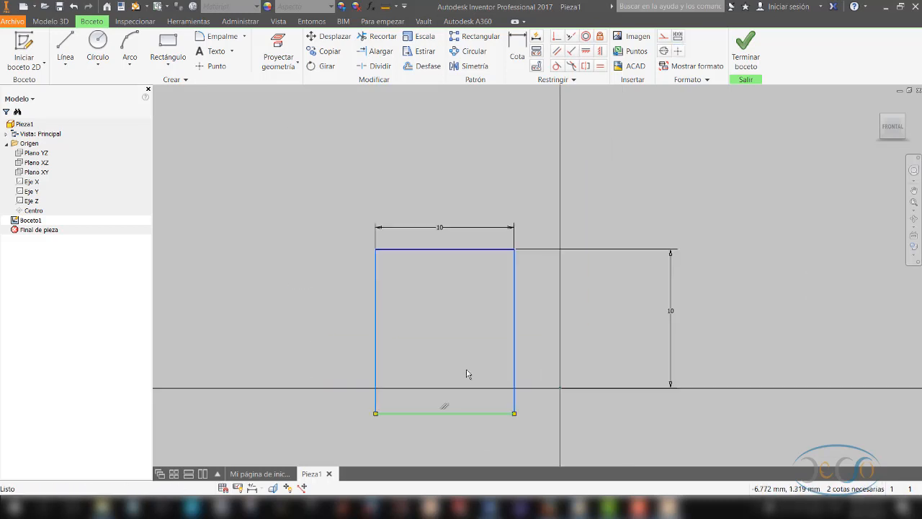
click(457, 353)
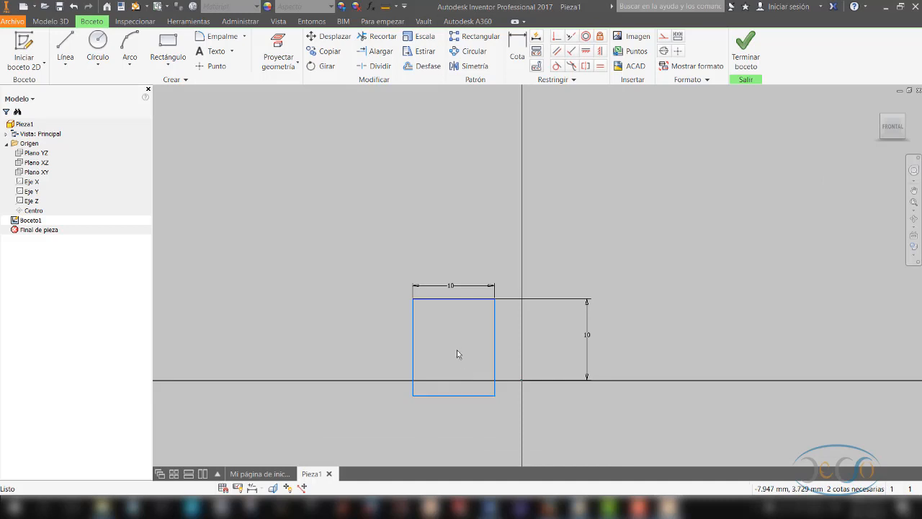
scroll(456, 350, down, 4)
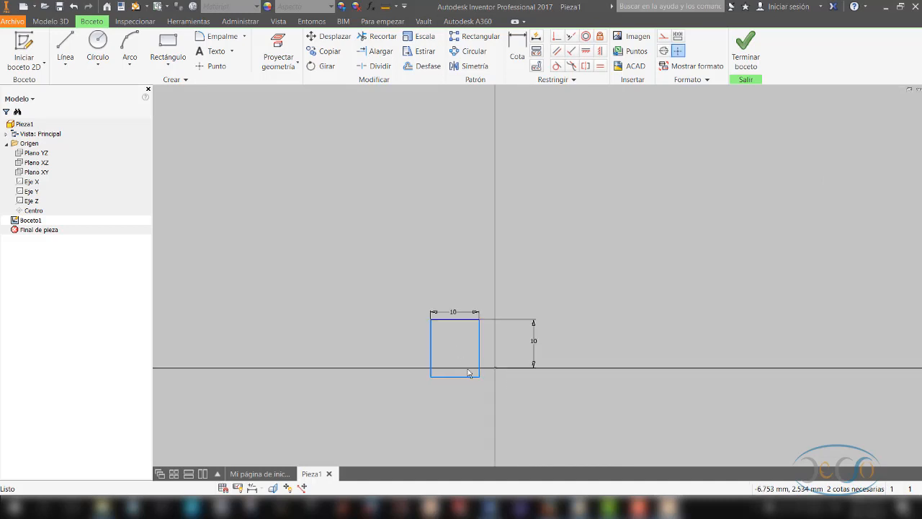
Dimension the rectangle's height between its top and bottom edges as 20 mm.
key(d)
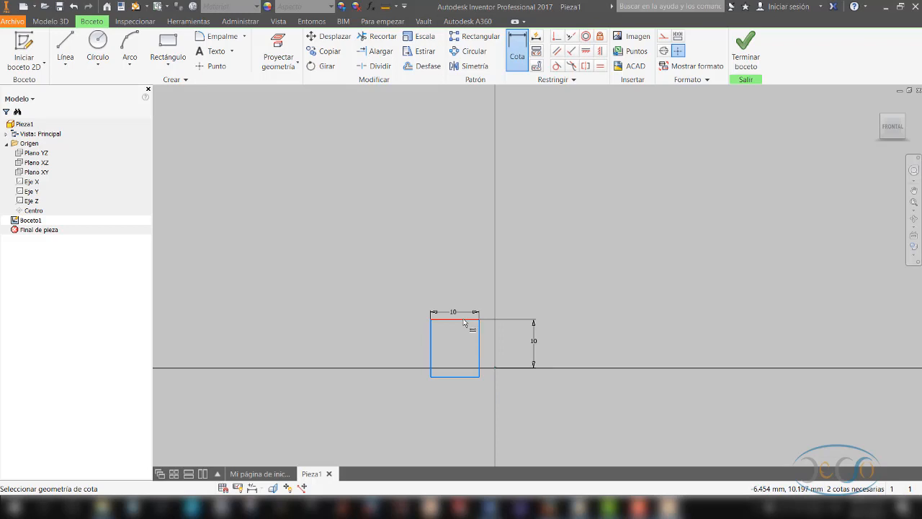
click(466, 319)
click(472, 375)
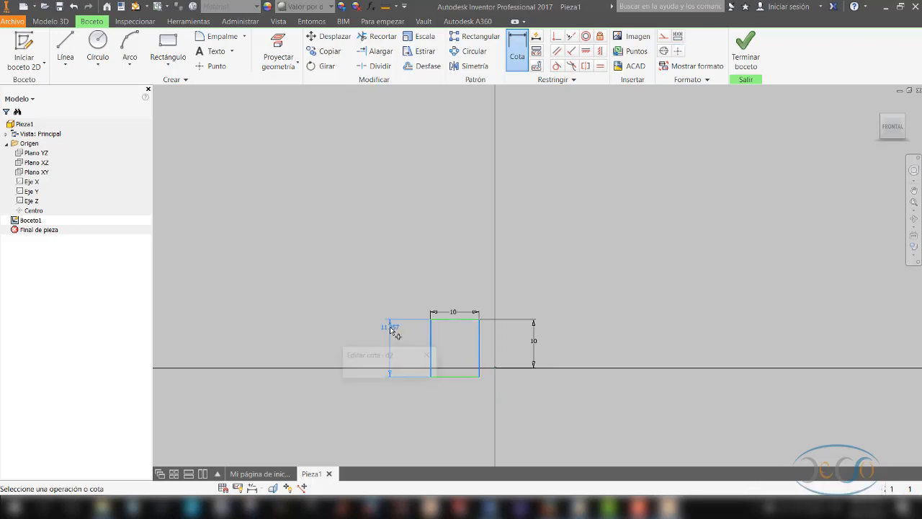
click(392, 330)
text(20)
key(Return)
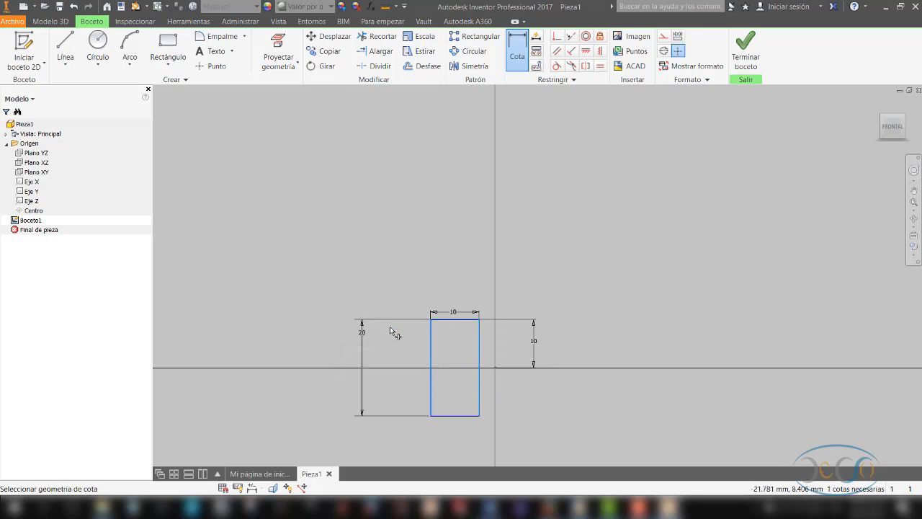
Dimension the horizontal distance from the origin to the rectangle's right edge as 5 mm, and leave the dimension command.
click(495, 368)
click(479, 338)
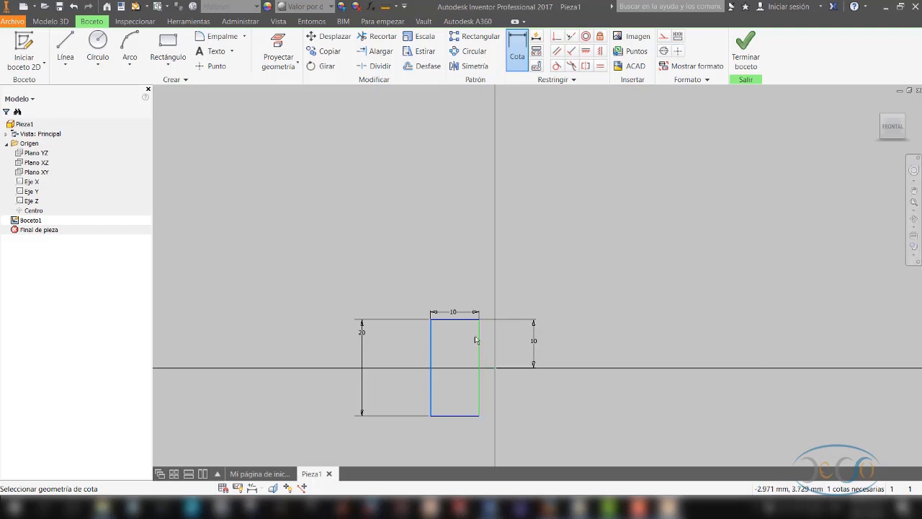
click(476, 281)
text(5)
key(Return)
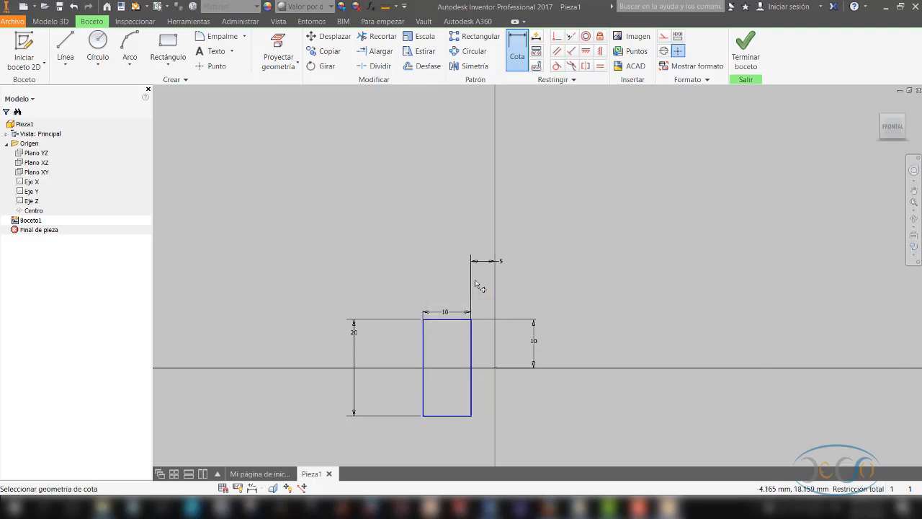
scroll(478, 321, down, 3)
middle_drag(478, 321, 558, 158)
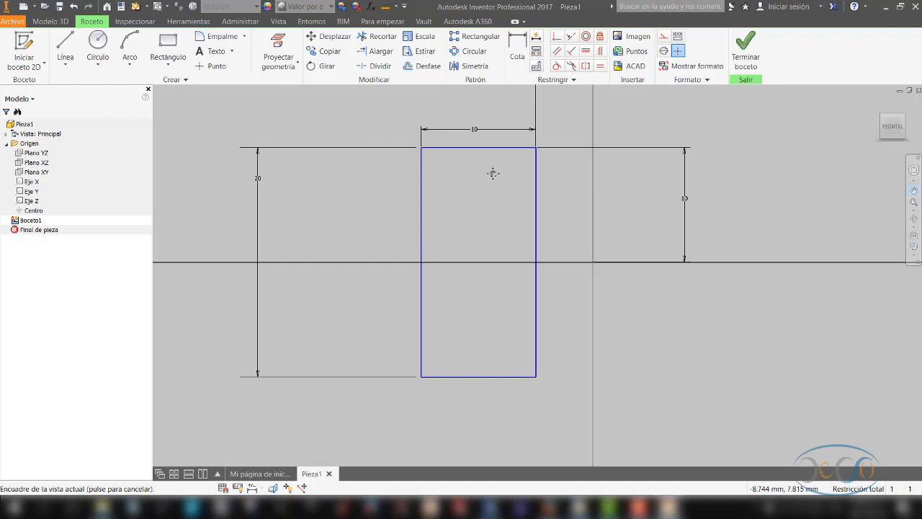
key(Escape)
click(487, 147)
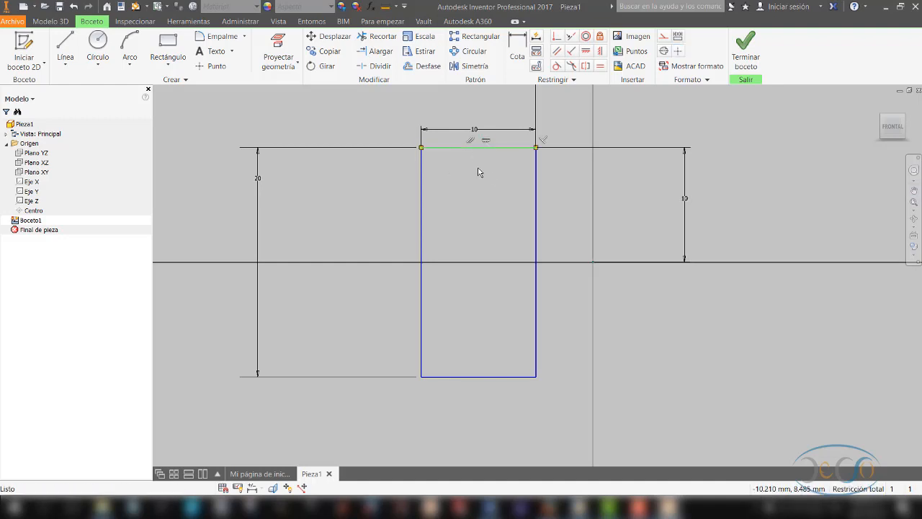
click(641, 206)
scroll(639, 207, up, 4)
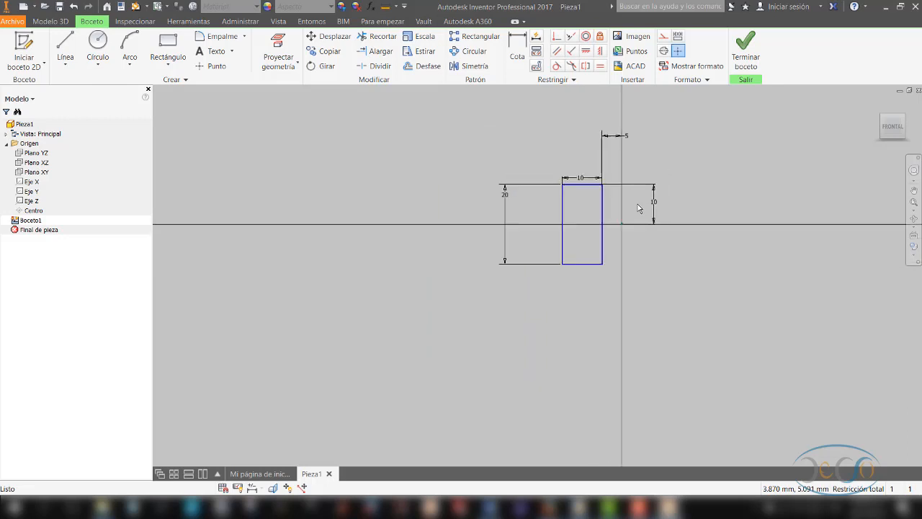
scroll(630, 159, down, 3)
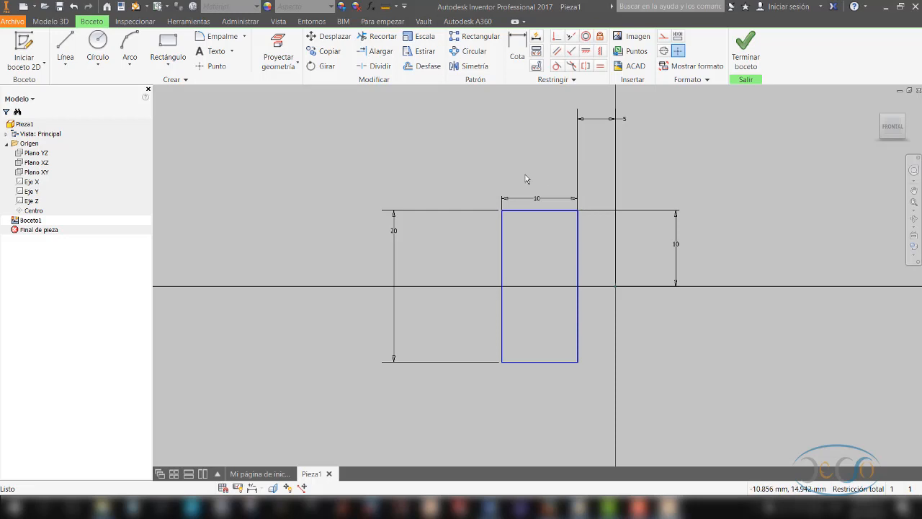
click(394, 236)
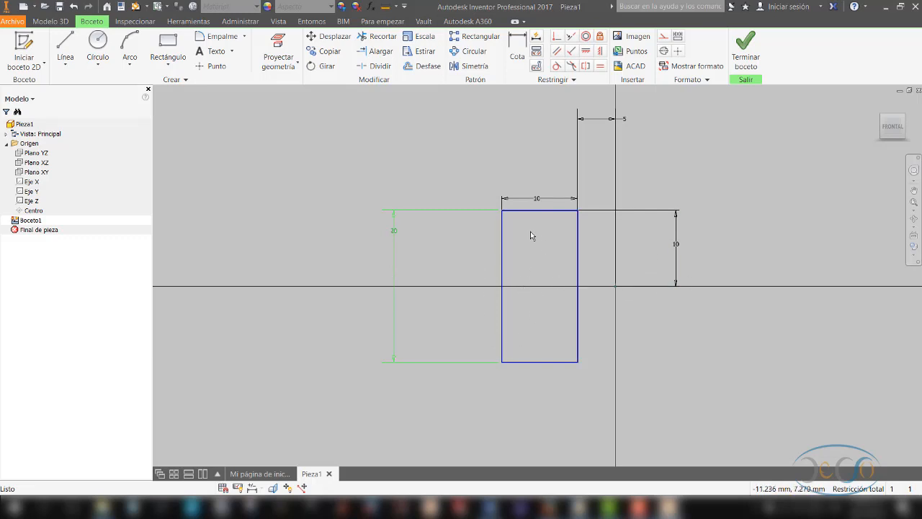
Link the vertical distance from the origin to the top edge to half of the rectangle's height dimension.
double_click(678, 245)
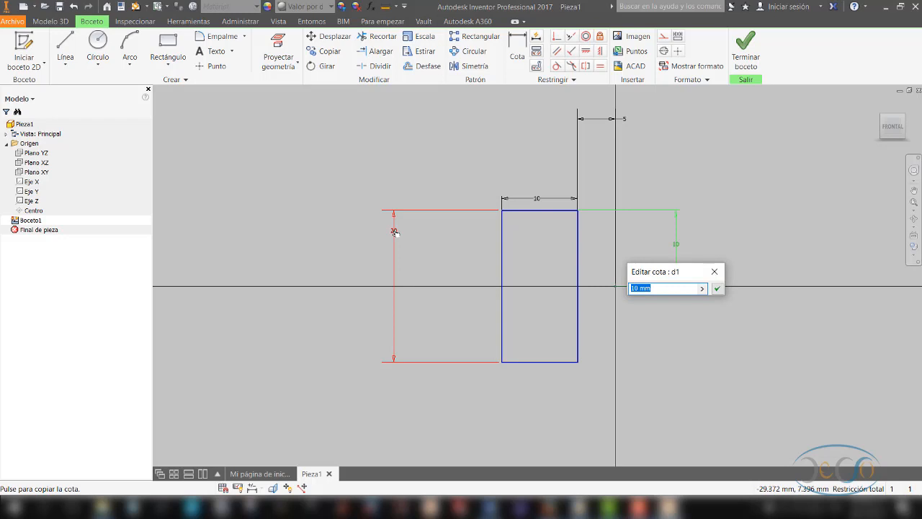
click(394, 232)
key(Return)
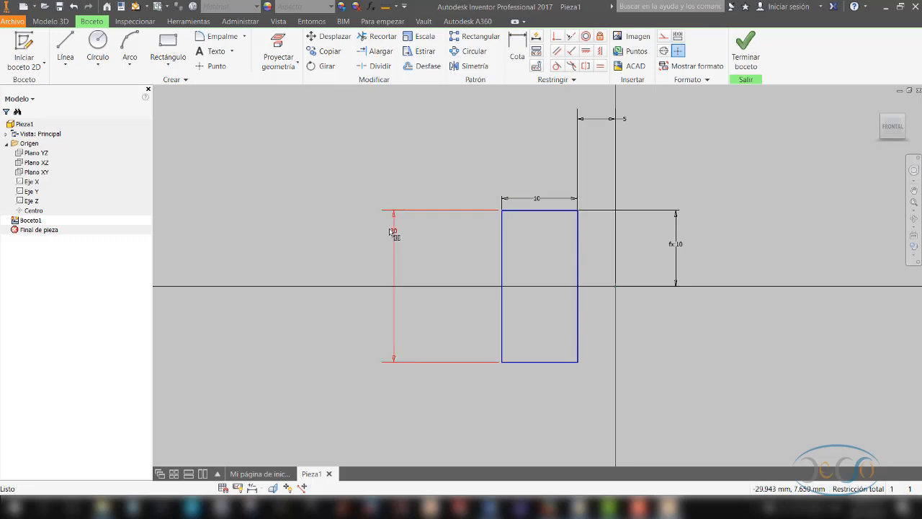
Set the rectangle's width to 5 mm.
double_click(539, 200)
text(5)
key(Return)
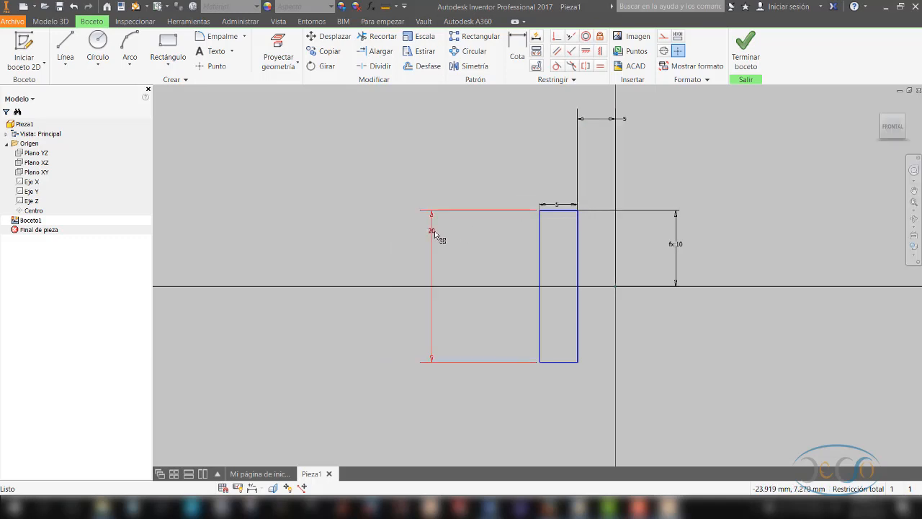
Link the rectangle's height to four times its width (d0*4), and its horizontal distance from the origin to half the width.
double_click(433, 232)
click(558, 206)
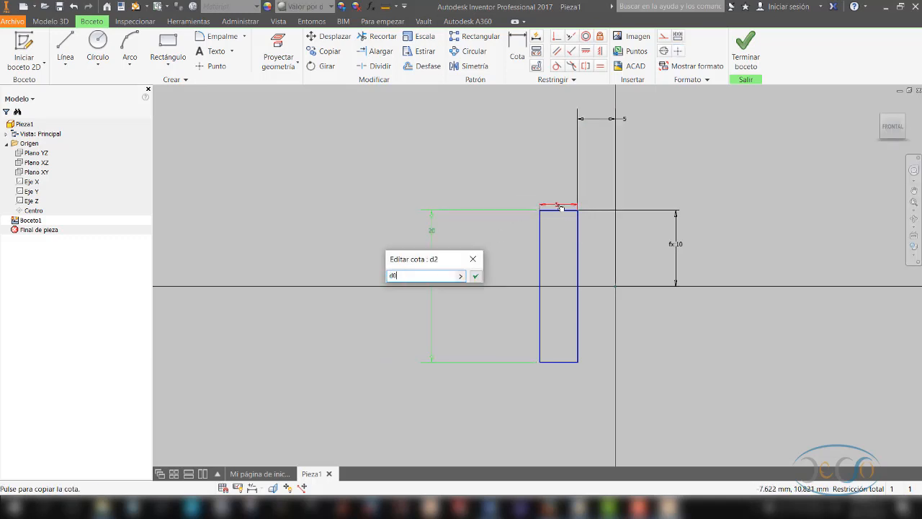
text(*4)
key(Return)
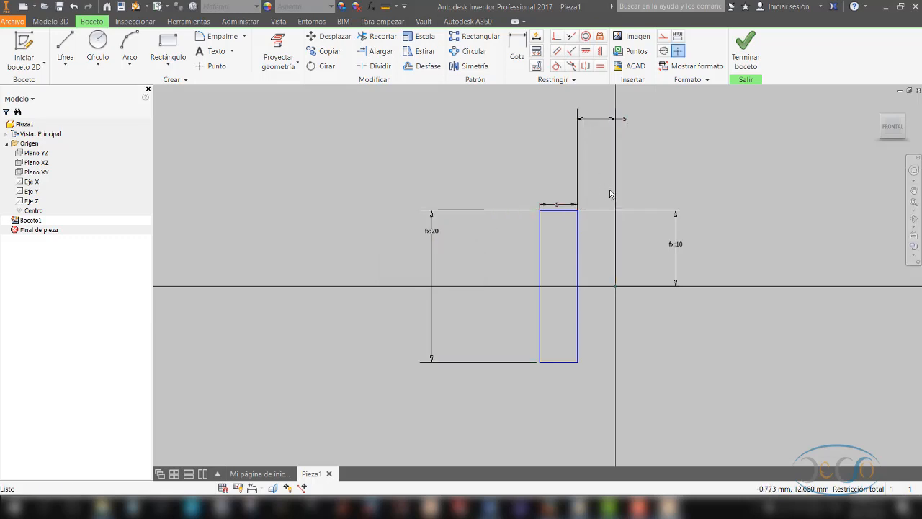
double_click(627, 121)
click(561, 207)
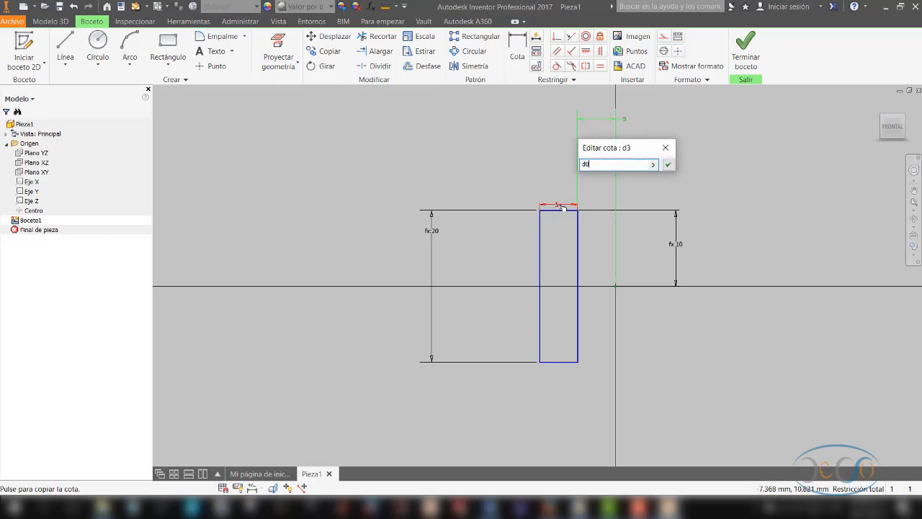
key(Return)
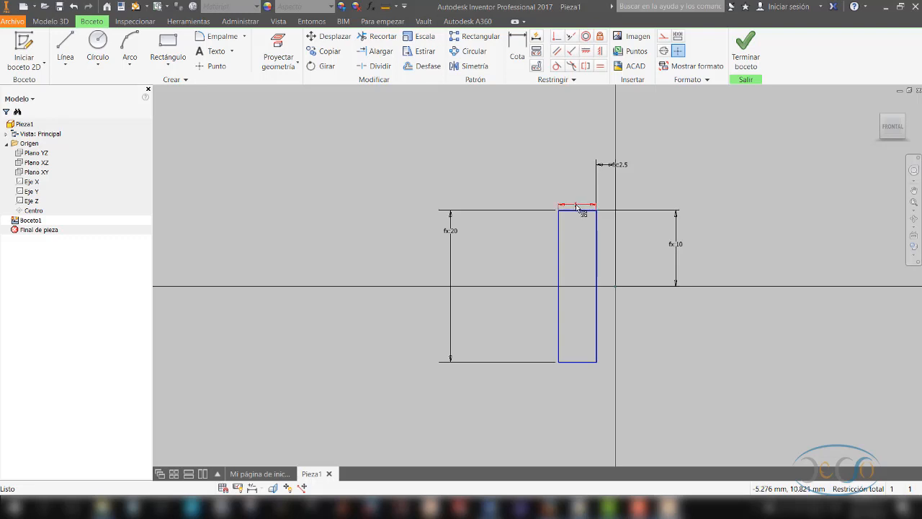
Move the width dimension farther above the rectangle and set the width to 10 mm.
drag(577, 206, 576, 144)
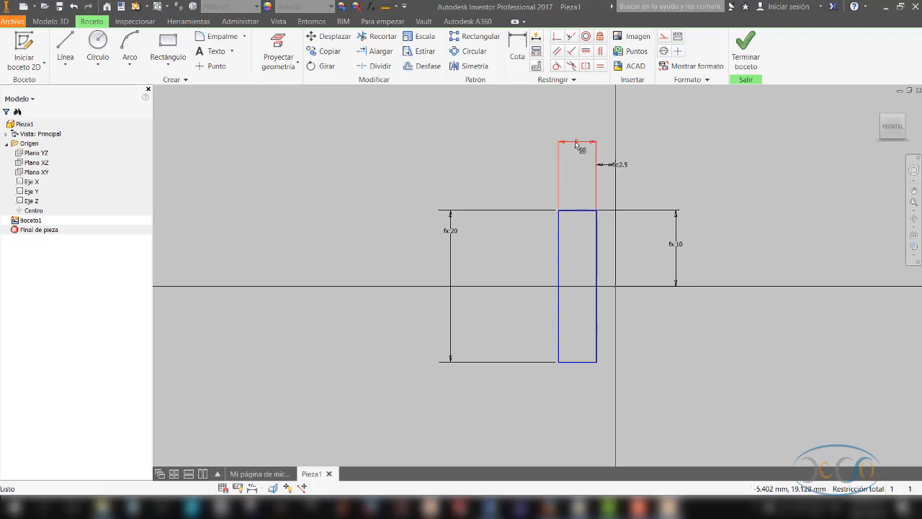
double_click(577, 143)
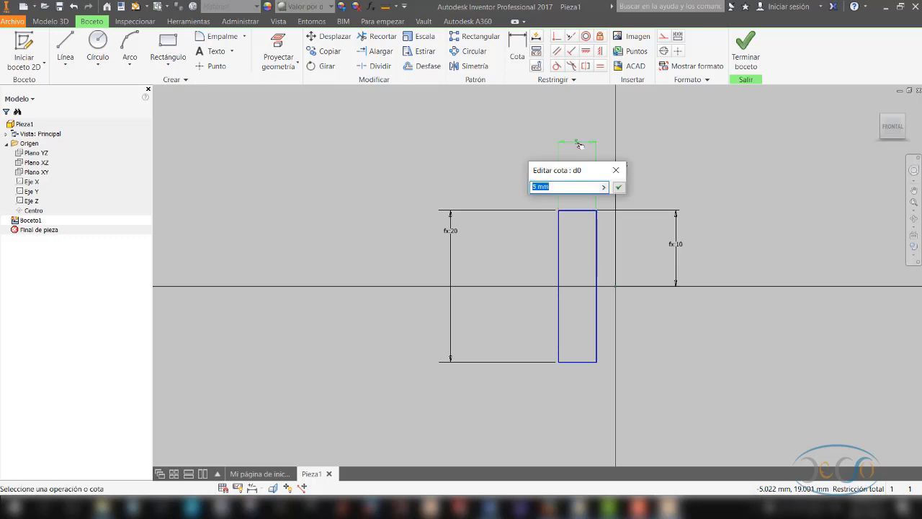
text(10)
key(Return)
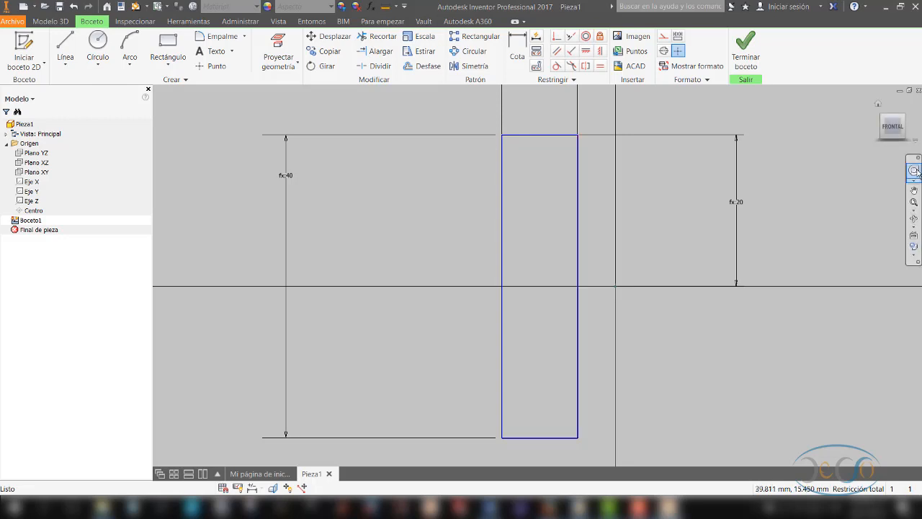
click(913, 202)
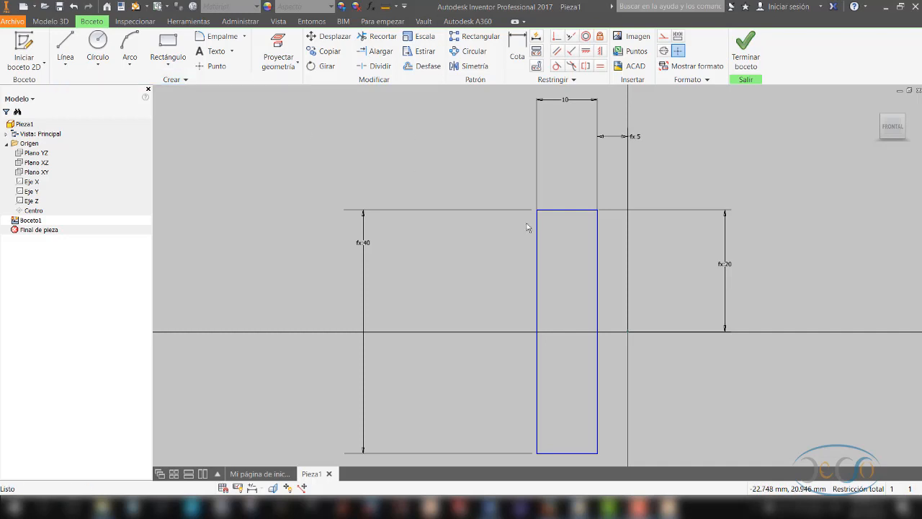
Draw a vertical line about 39 mm long on the vertical axis, running through the origin beside the rectangle.
click(69, 46)
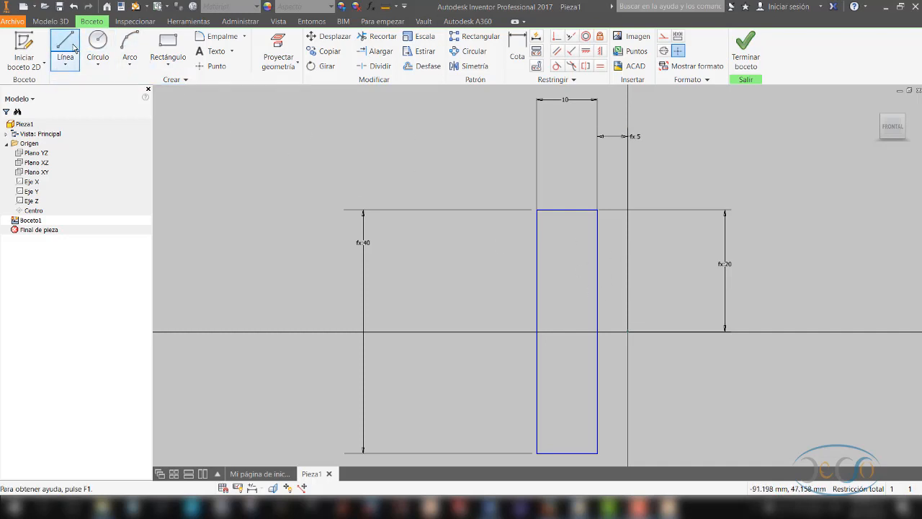
click(627, 201)
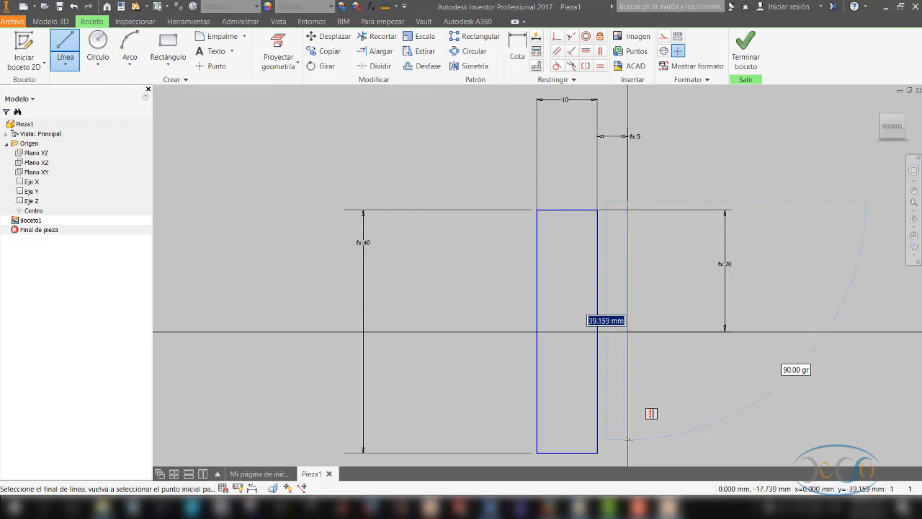
click(628, 438)
key(Escape)
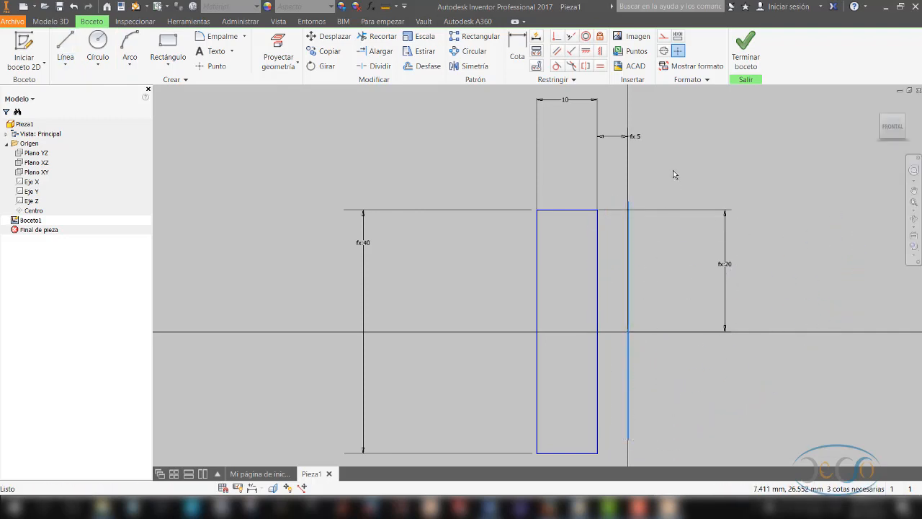
Try to convert the vertical line to construction geometry.
click(664, 36)
click(627, 380)
click(695, 159)
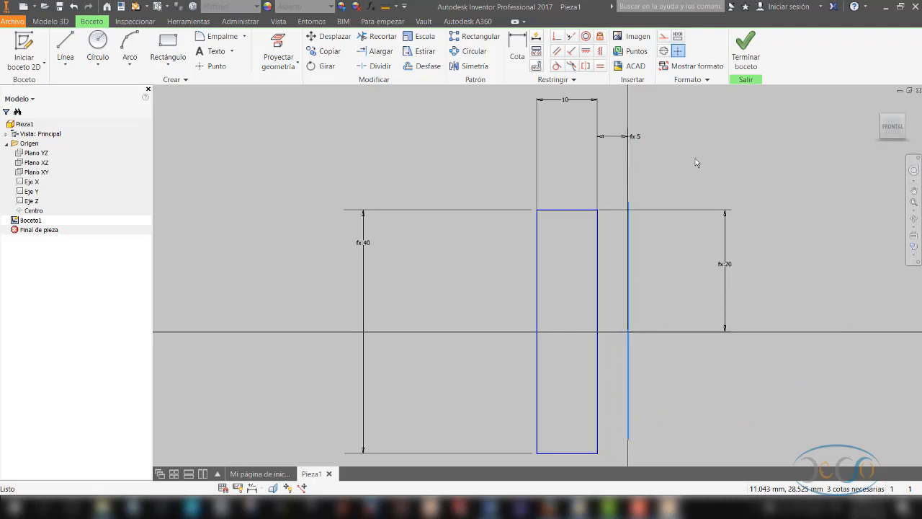
Finish the sketch and revolve the rectangle a full turn around the vertical line as a solid.
click(746, 52)
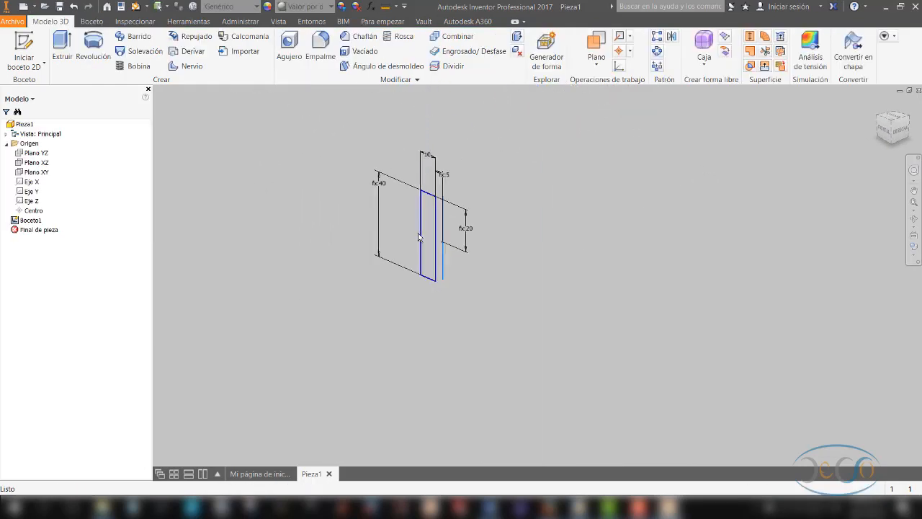
click(92, 51)
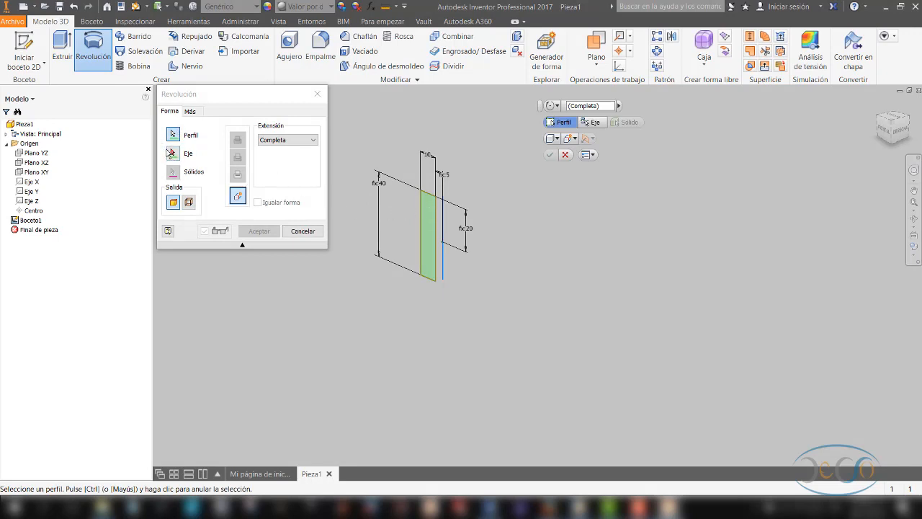
click(173, 153)
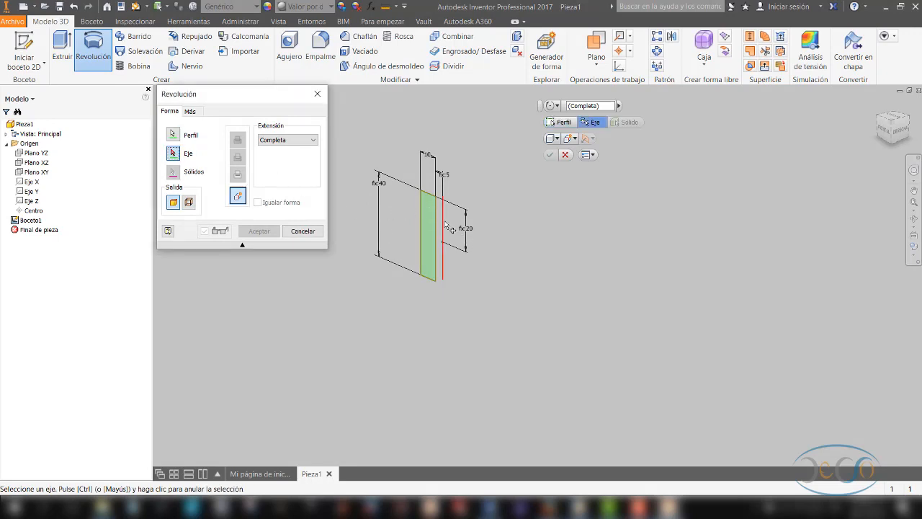
click(444, 226)
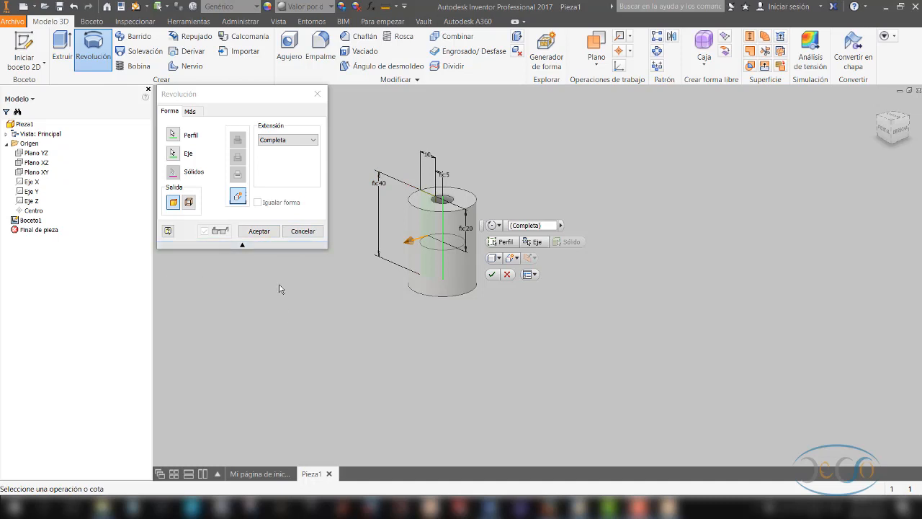
click(259, 230)
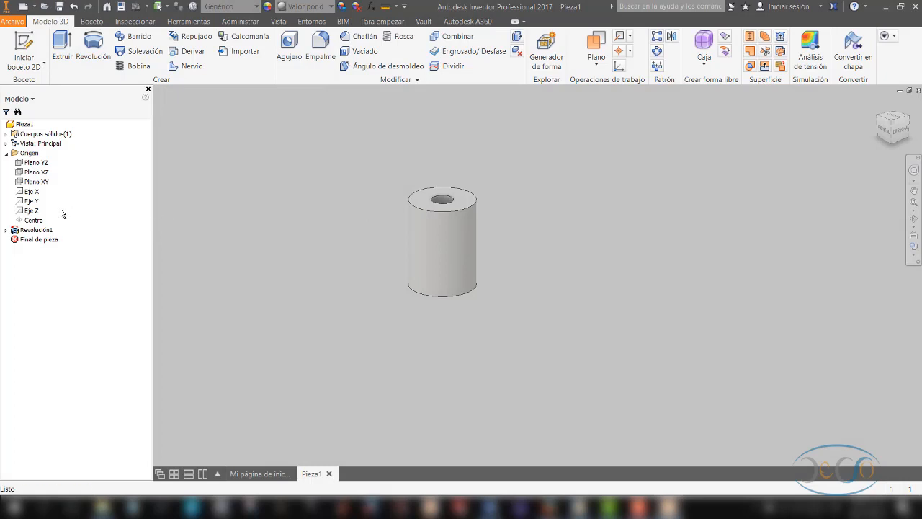
Expand the revolve feature in the model tree and open its sketch, Boceto1, for editing.
click(7, 230)
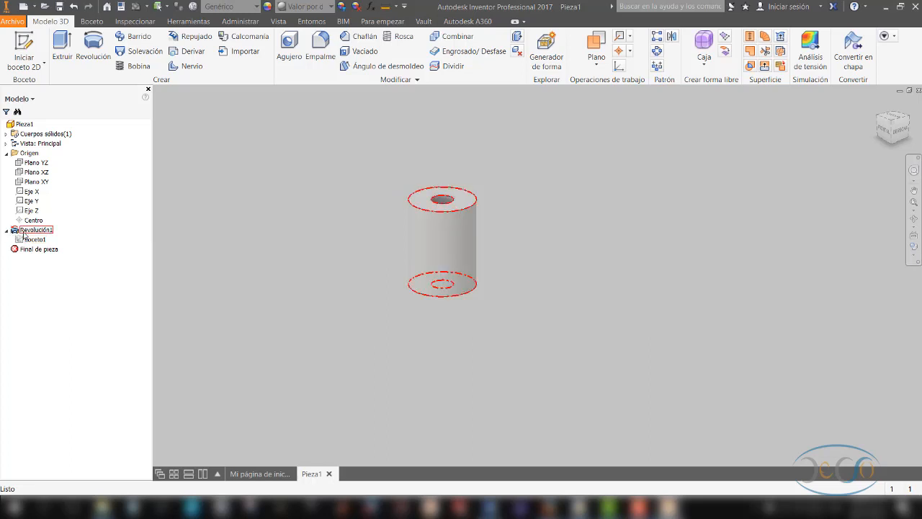
click(28, 239)
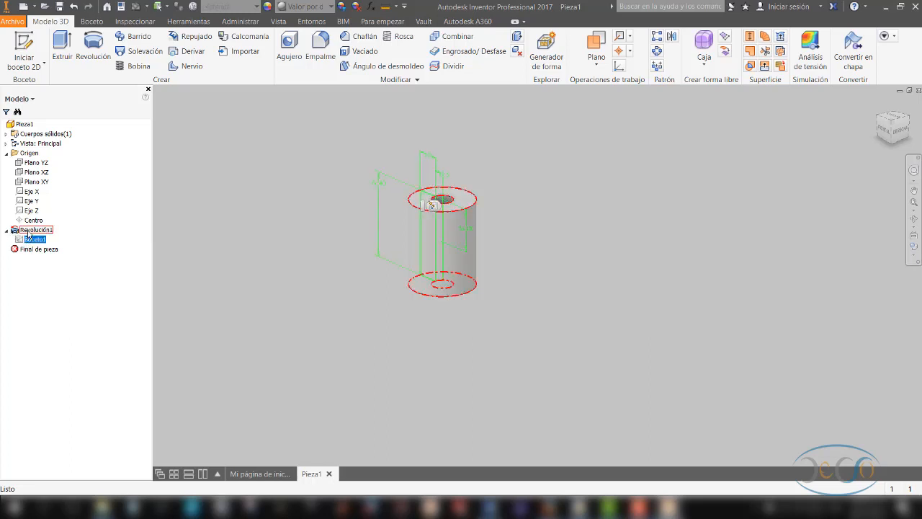
right_click(33, 242)
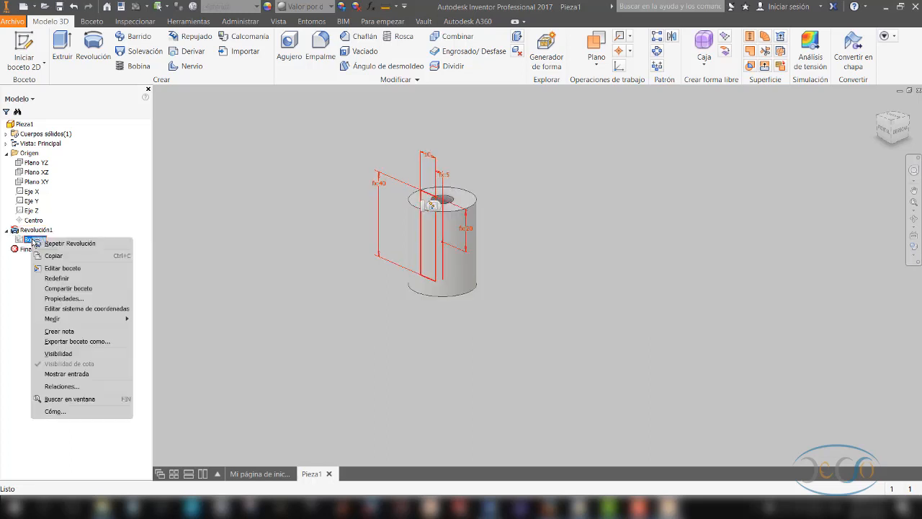
click(54, 268)
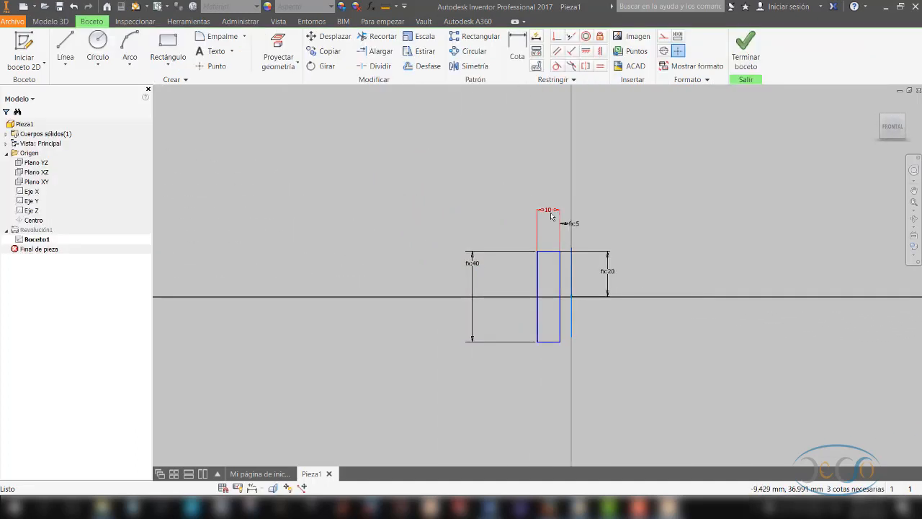
Set the rectangle's width to 15 mm and finish the sketch.
double_click(549, 212)
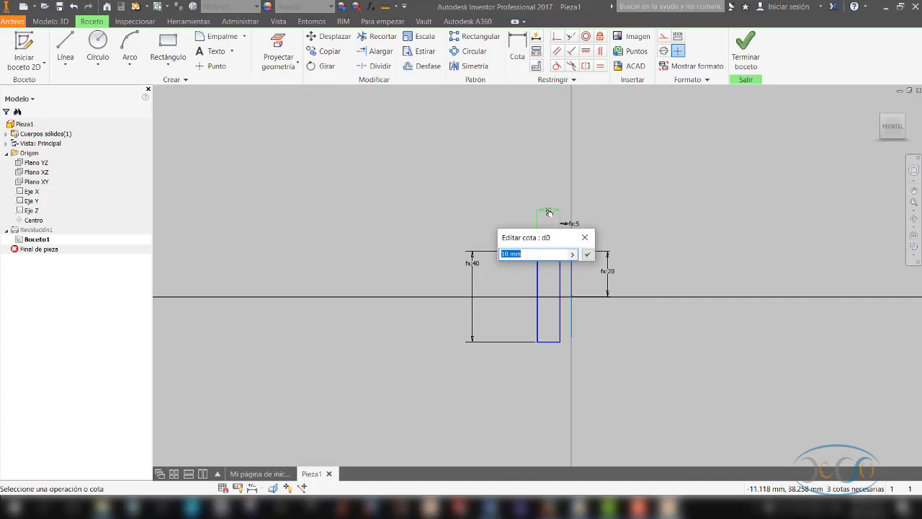
text(15)
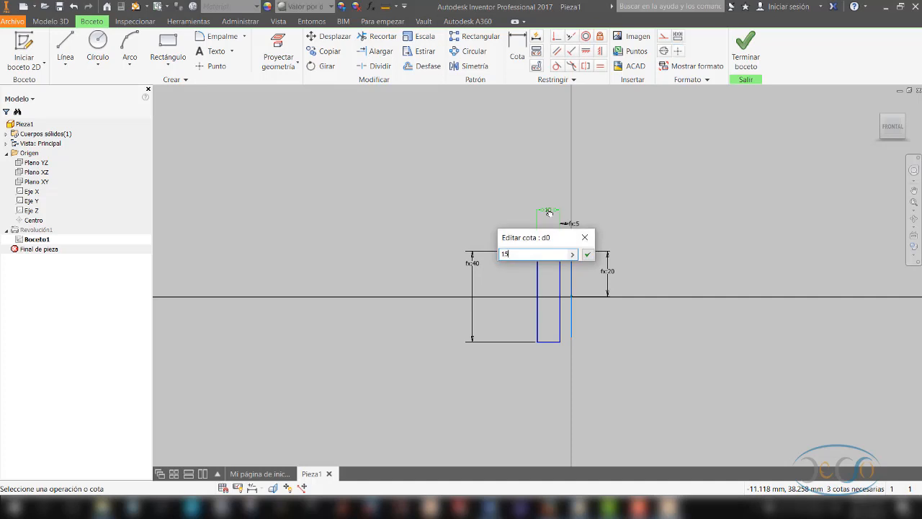
key(Return)
click(745, 50)
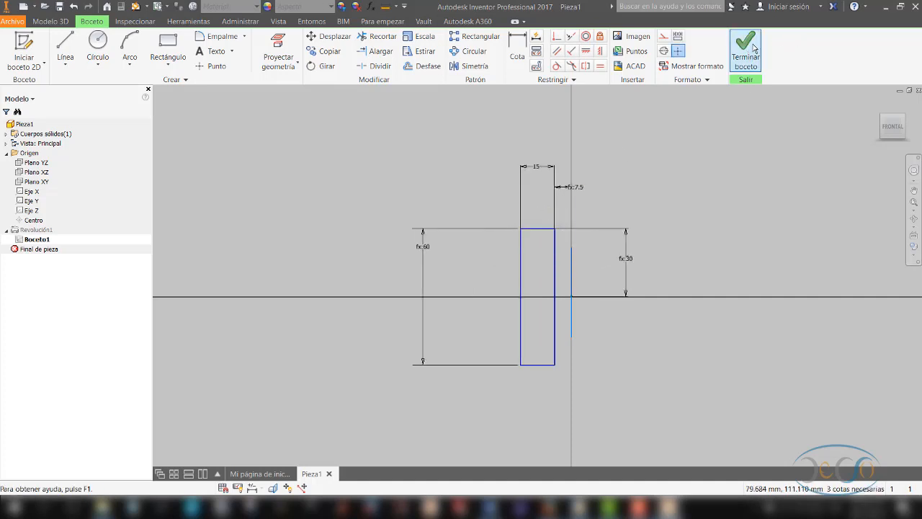